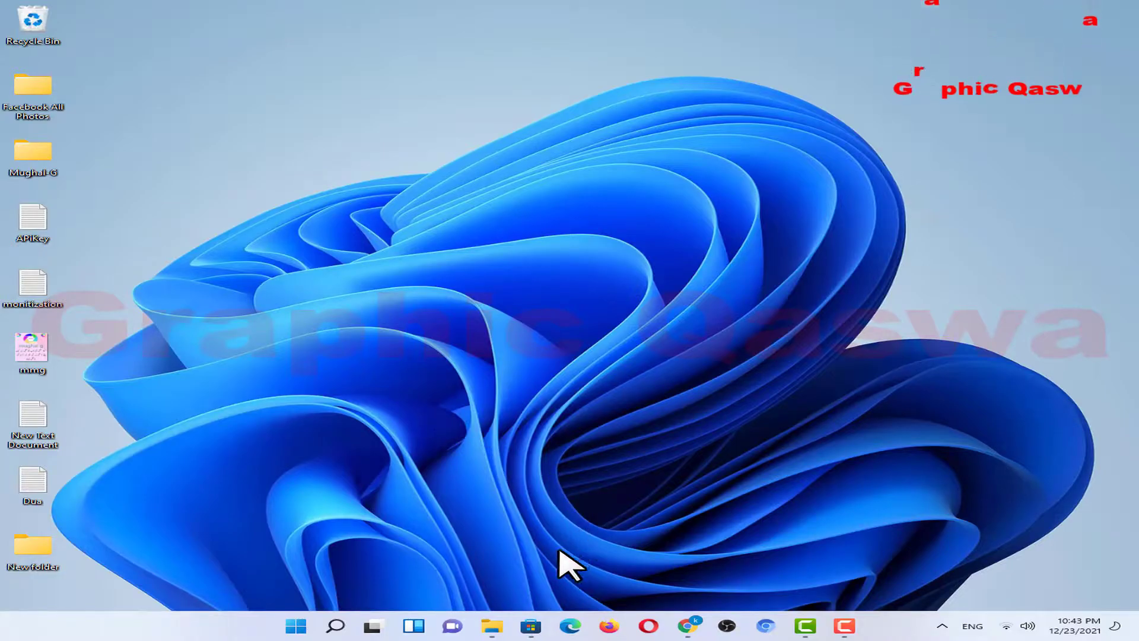
# Step: Open Microsoft Store in a maximized window, search for "lively wallpaper" and install the Lively Wallpaper app
pyautogui.click(531, 627)
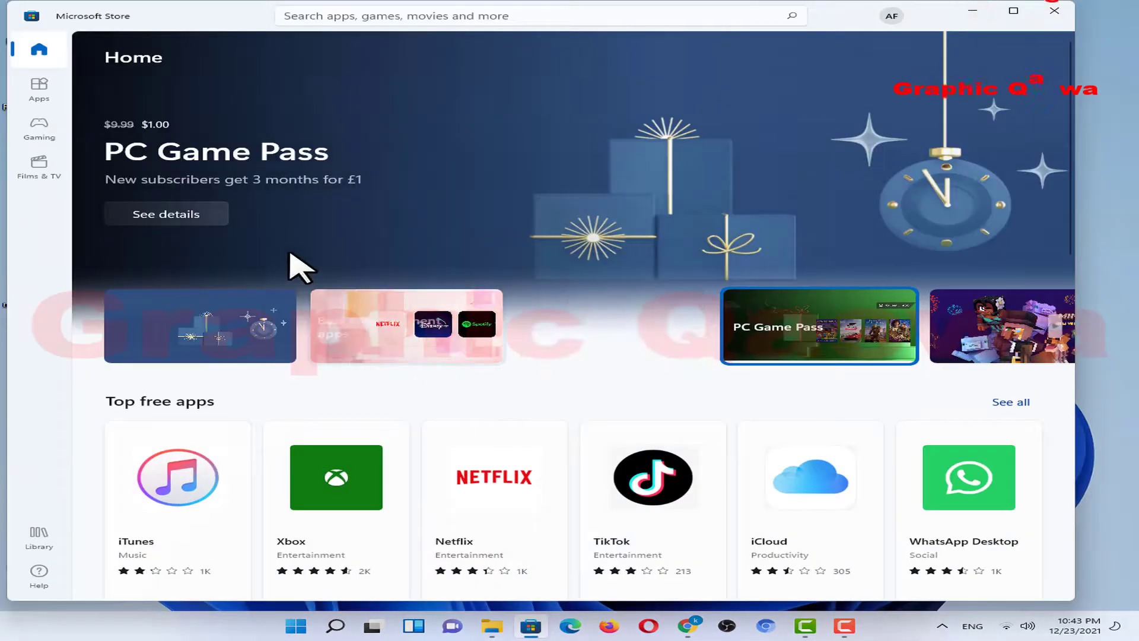
pyautogui.click(1014, 10)
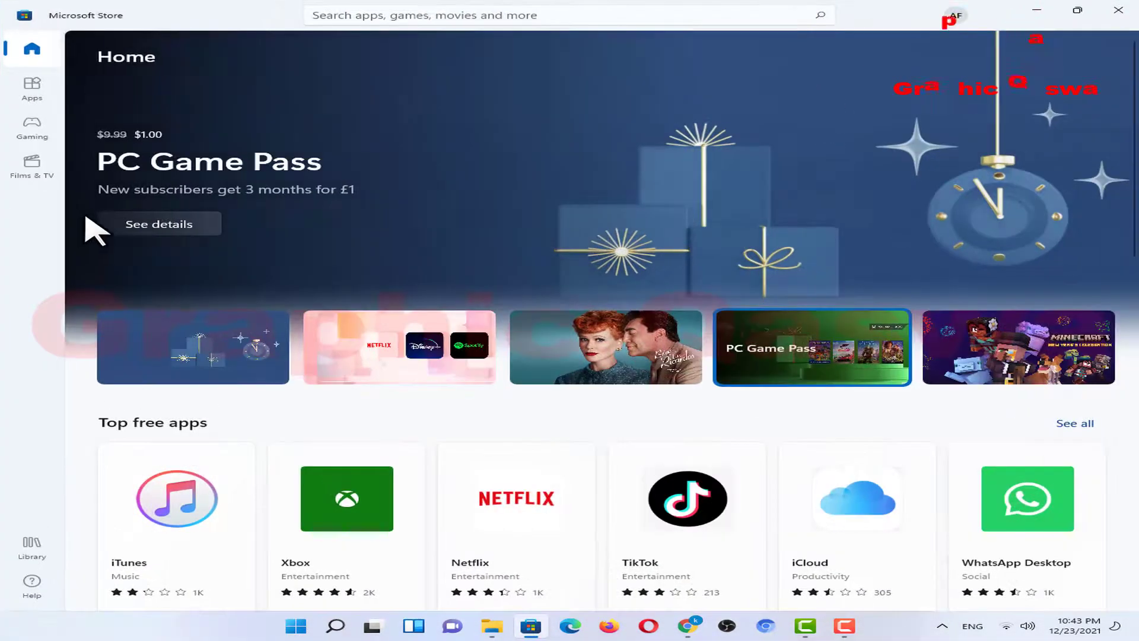
pyautogui.click(415, 16)
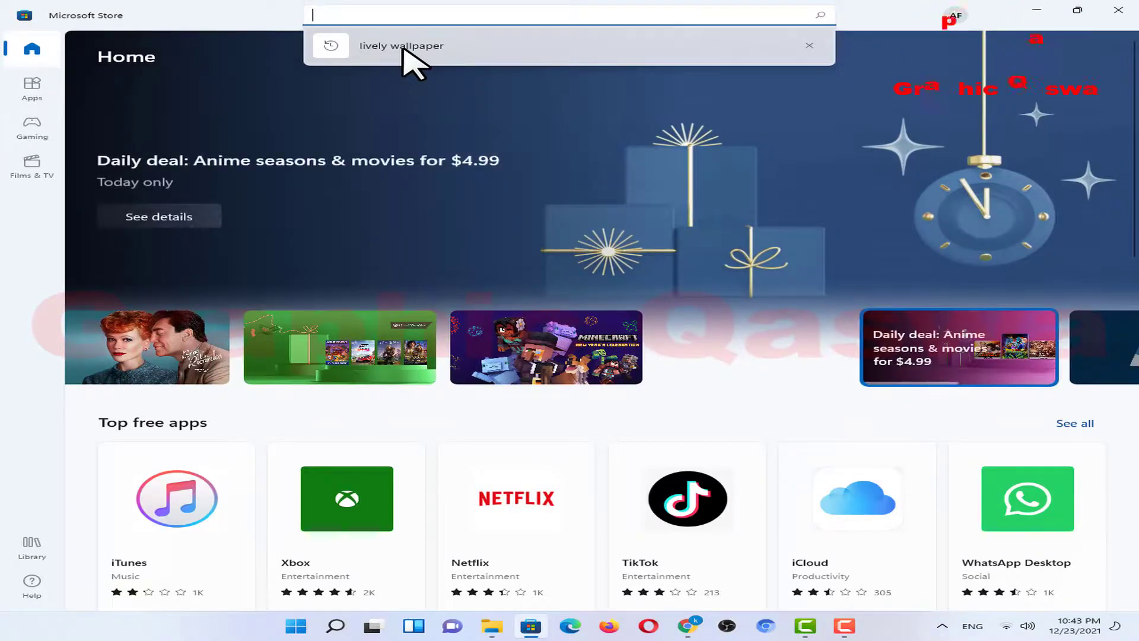
pyautogui.click(403, 50)
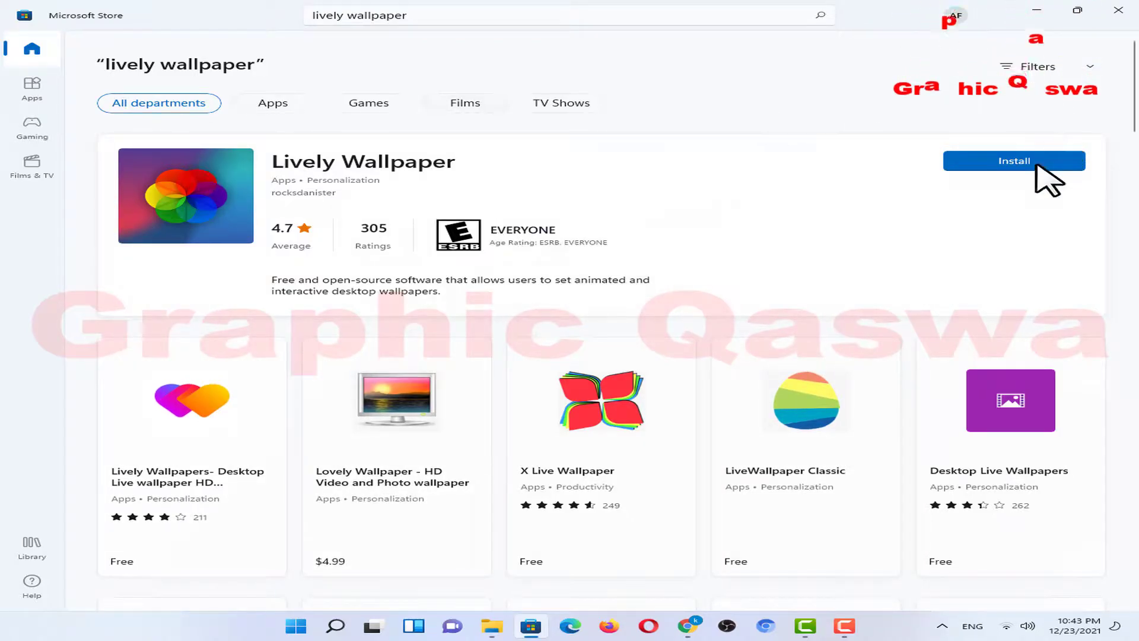
pyautogui.click(1013, 162)
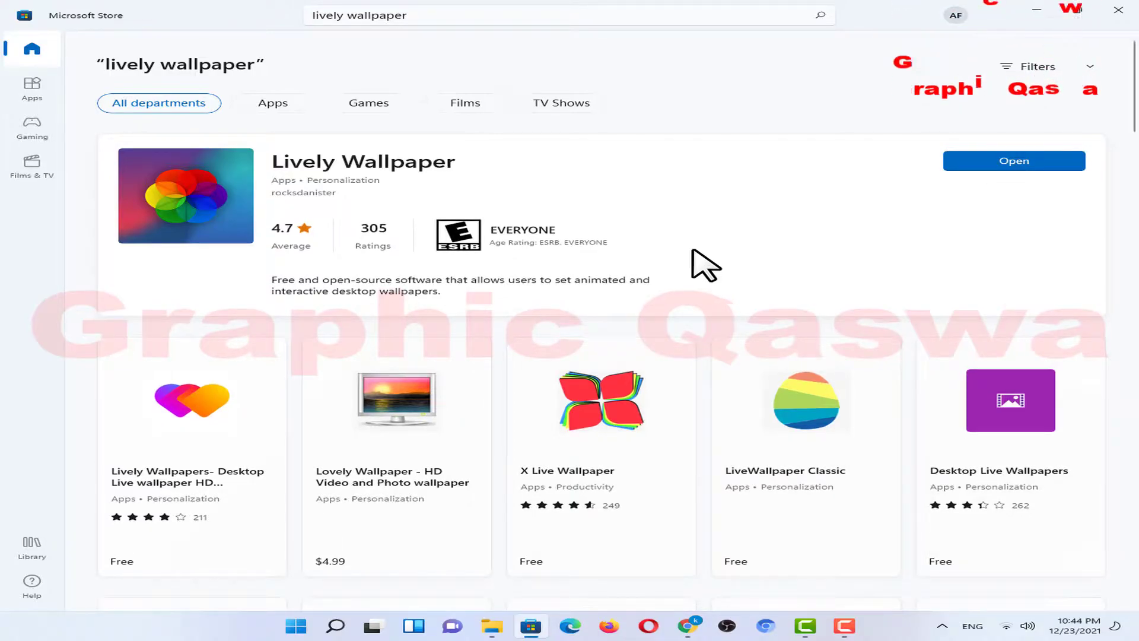
# Step: Launch the newly installed Lively Wallpaper app and minimize the Store window to get back to the desktop
pyautogui.click(1011, 161)
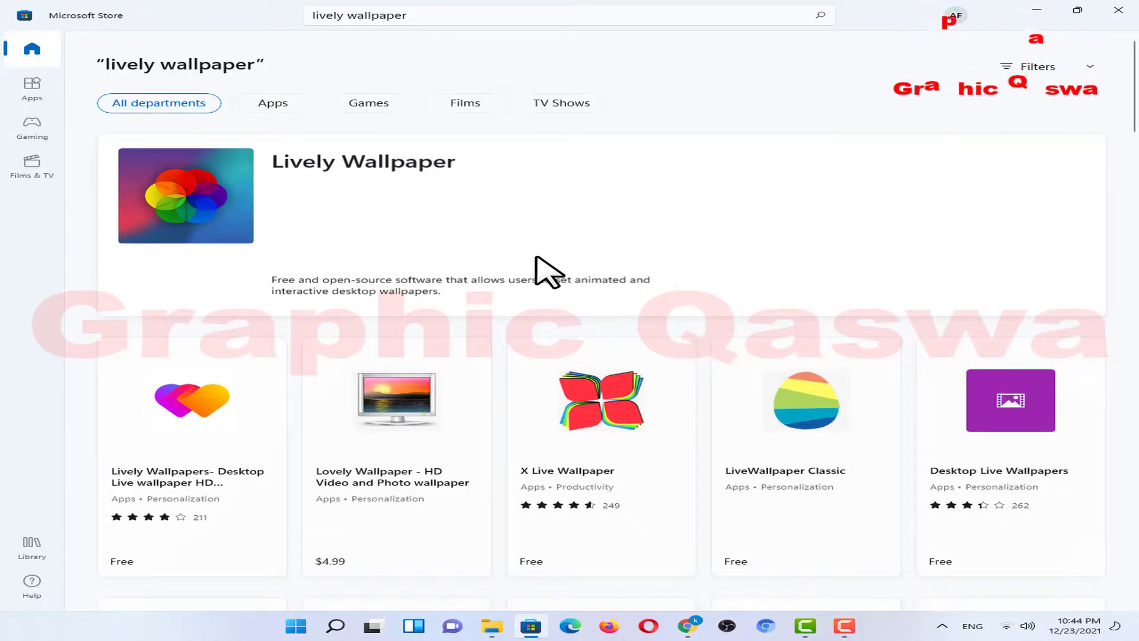
pyautogui.click(1033, 11)
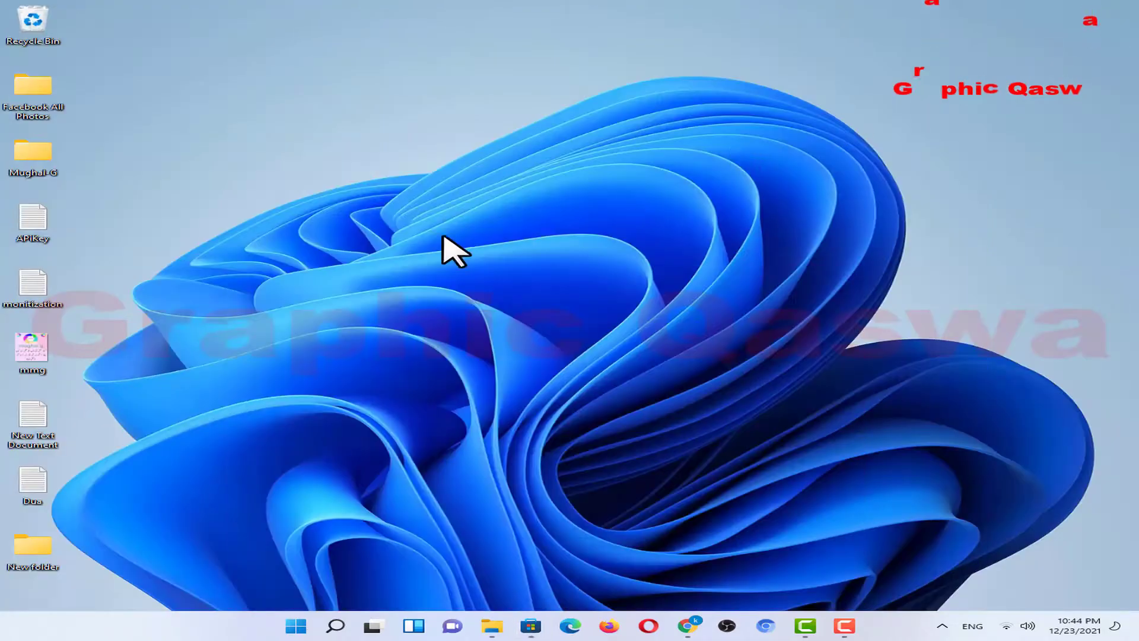
pyautogui.rightClick(391, 187)
pyautogui.click(433, 238)
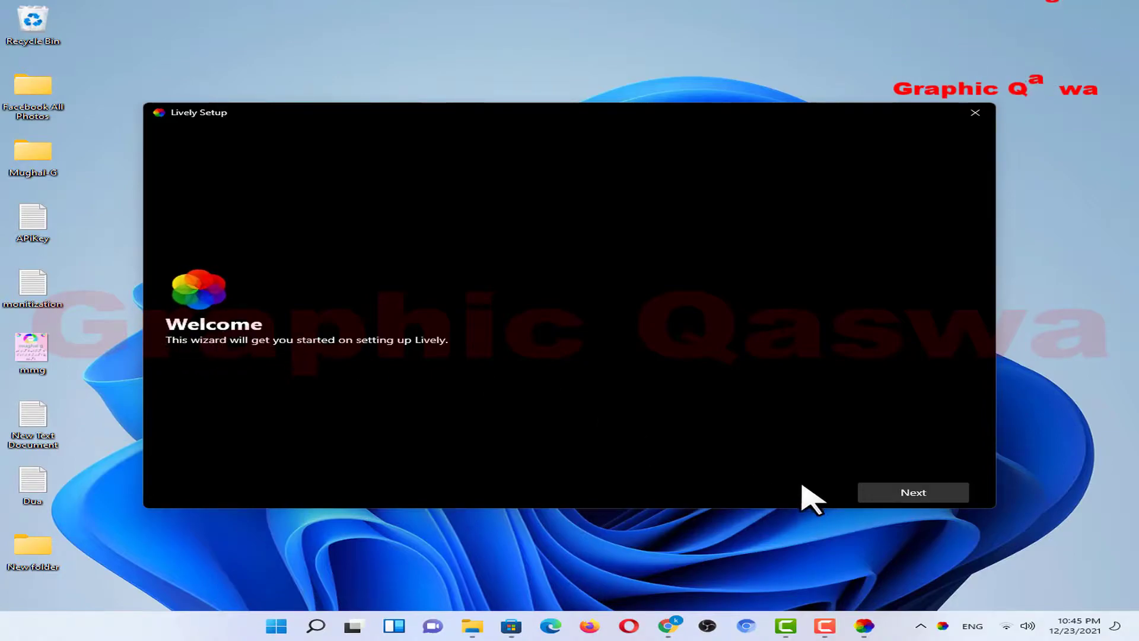
# Step: Complete the Lively Setup wizard with Start with Windows on and the Taskbar Theme OFF
pyautogui.click(913, 492)
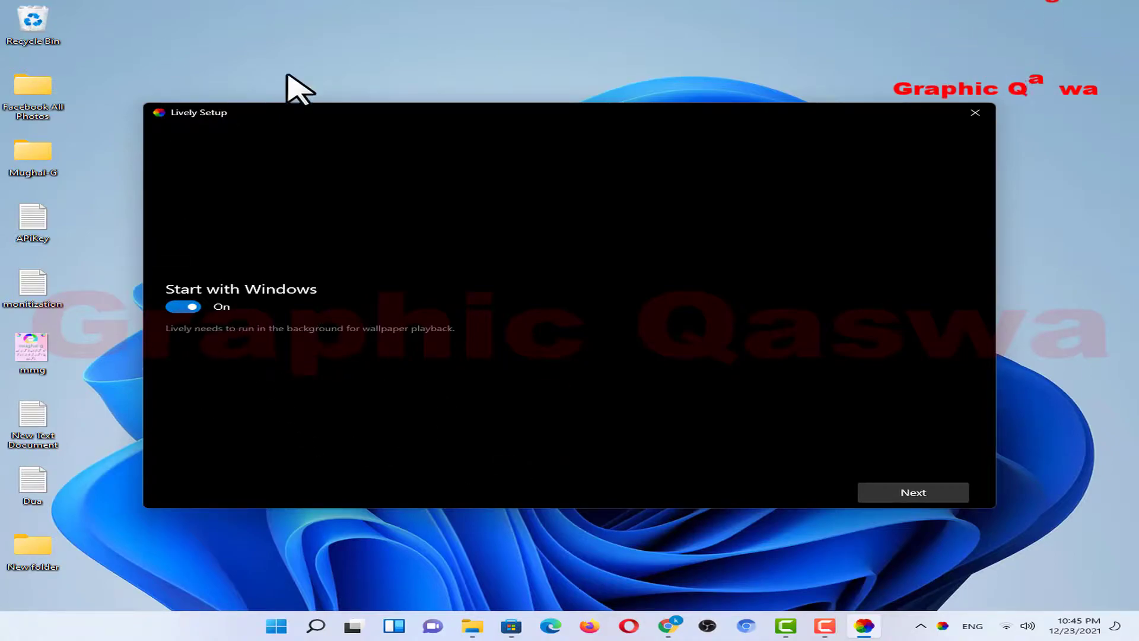
pyautogui.click(921, 493)
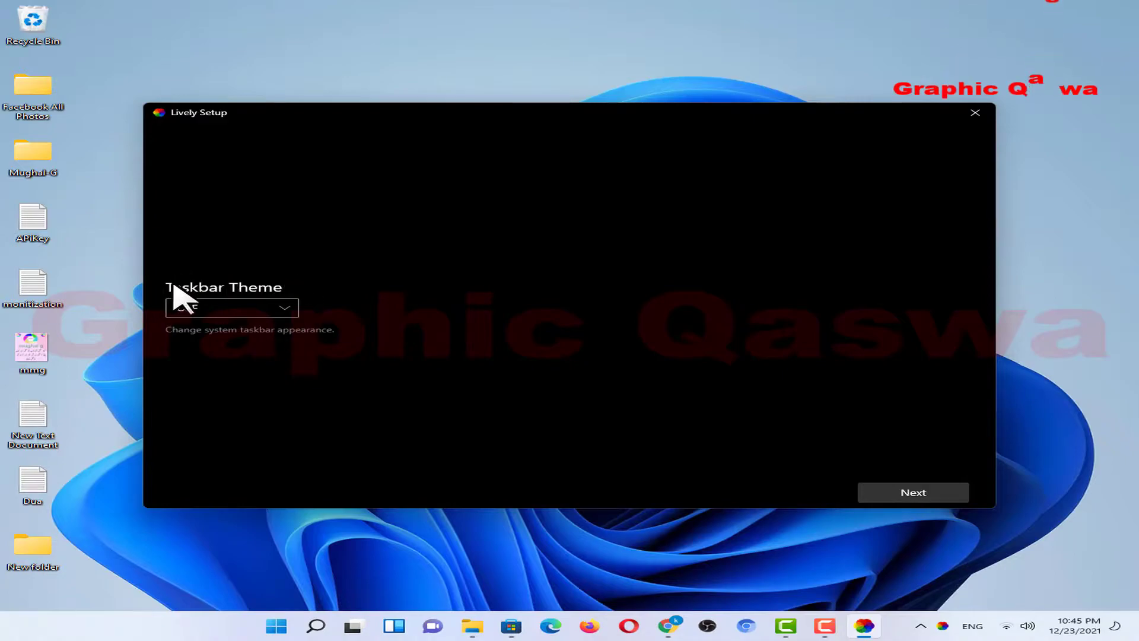
pyautogui.click(289, 313)
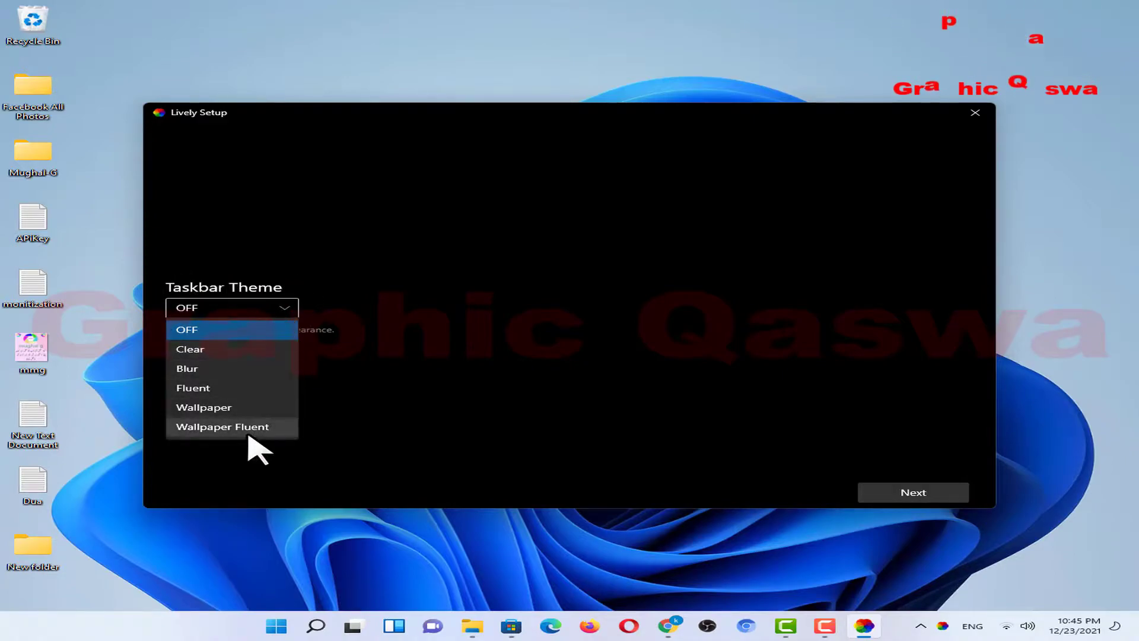
pyautogui.click(561, 378)
pyautogui.click(264, 315)
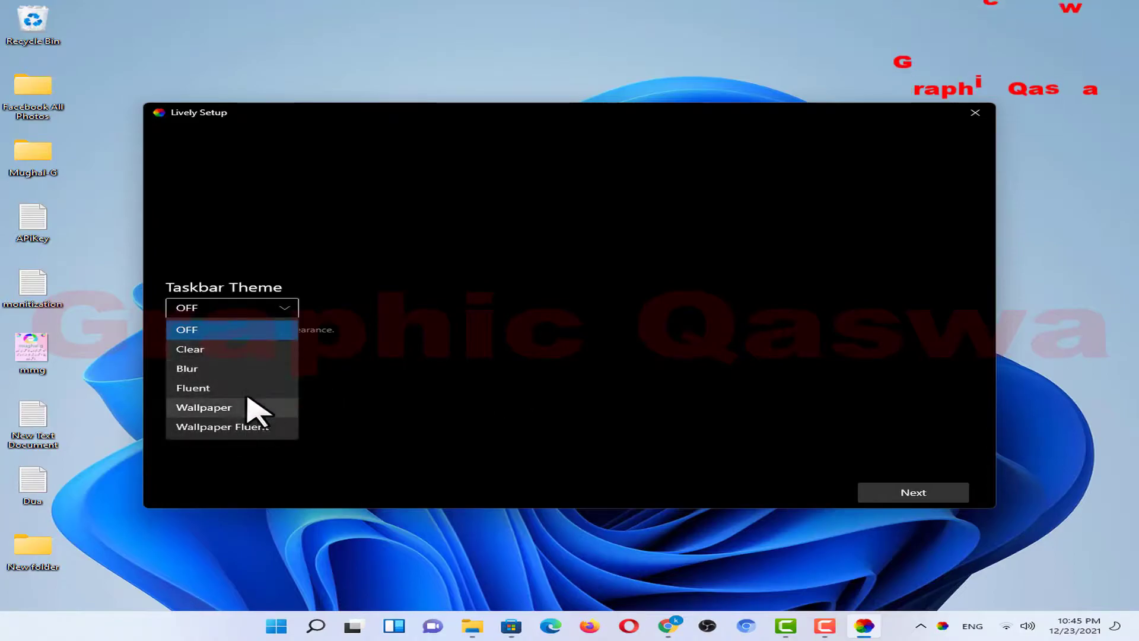
pyautogui.click(691, 374)
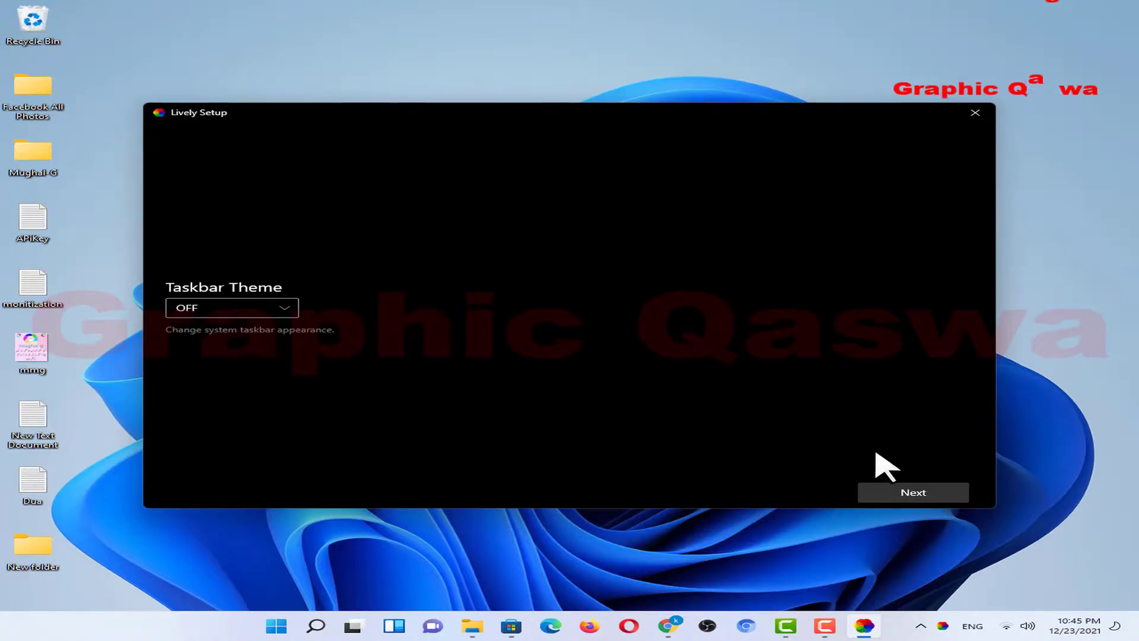
pyautogui.click(903, 491)
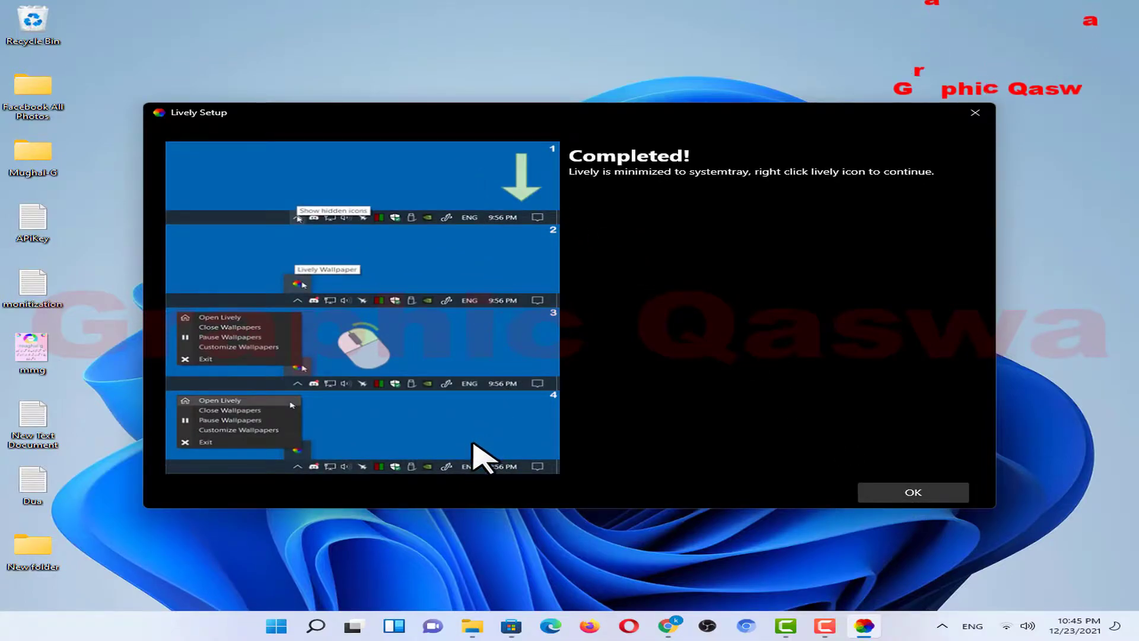
pyautogui.click(939, 504)
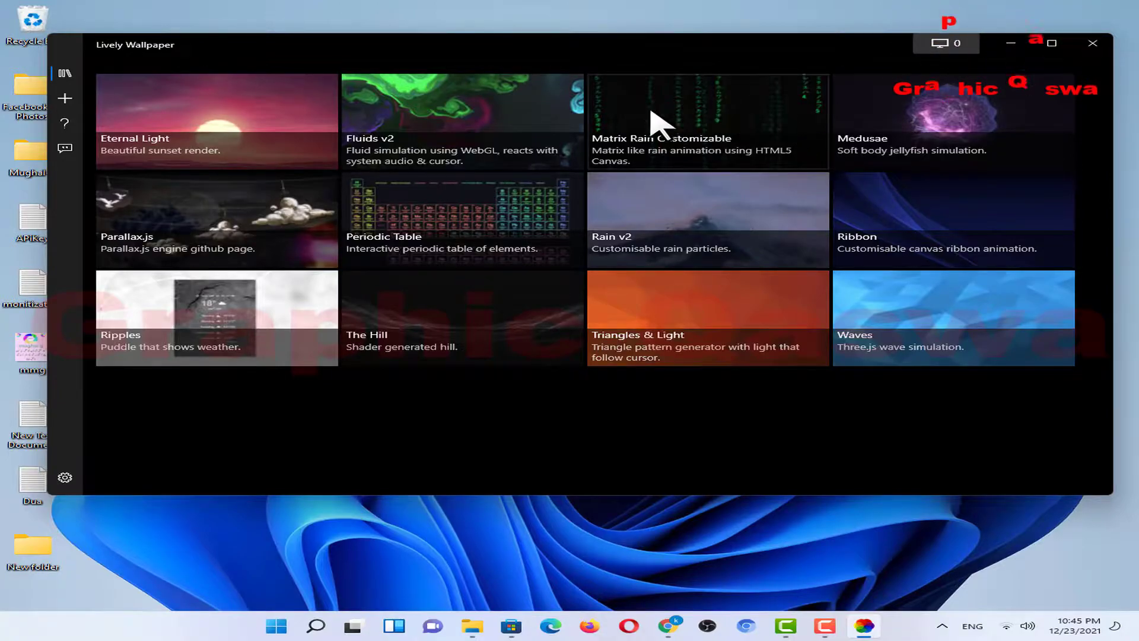
# Step: Apply the Matrix Rain Customizable wallpaper and minimize the wallpaper library to show it on the desktop
pyautogui.click(686, 109)
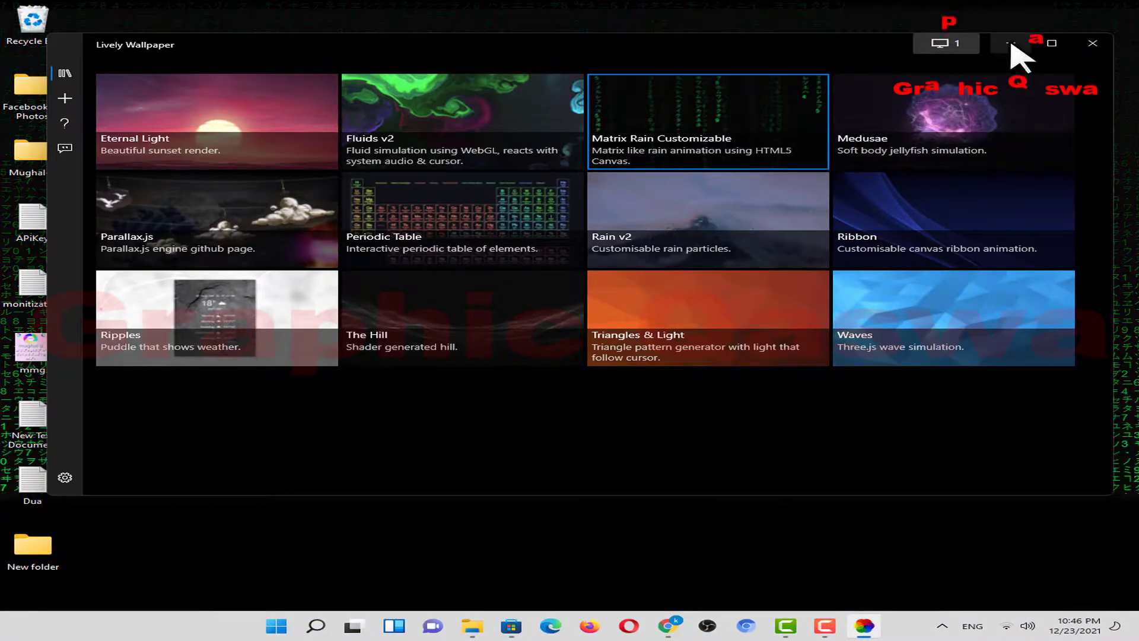
pyautogui.click(1010, 46)
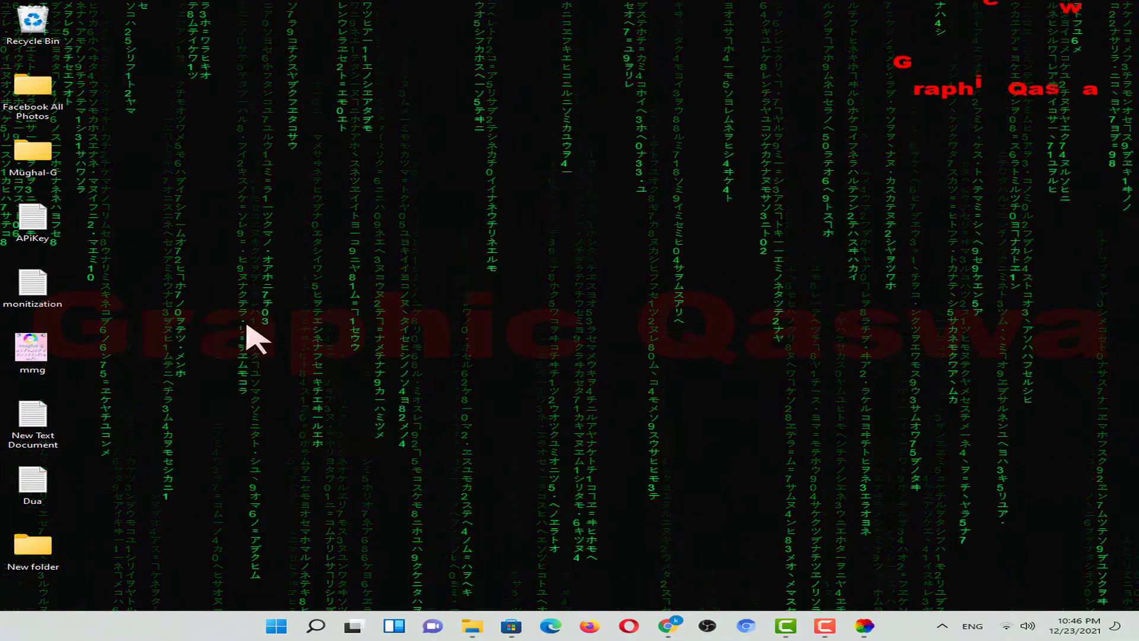
# Step: Restore the wallpaper library, apply the Periodic Table wallpaper and minimize the library to show the desktop
pyautogui.click(868, 629)
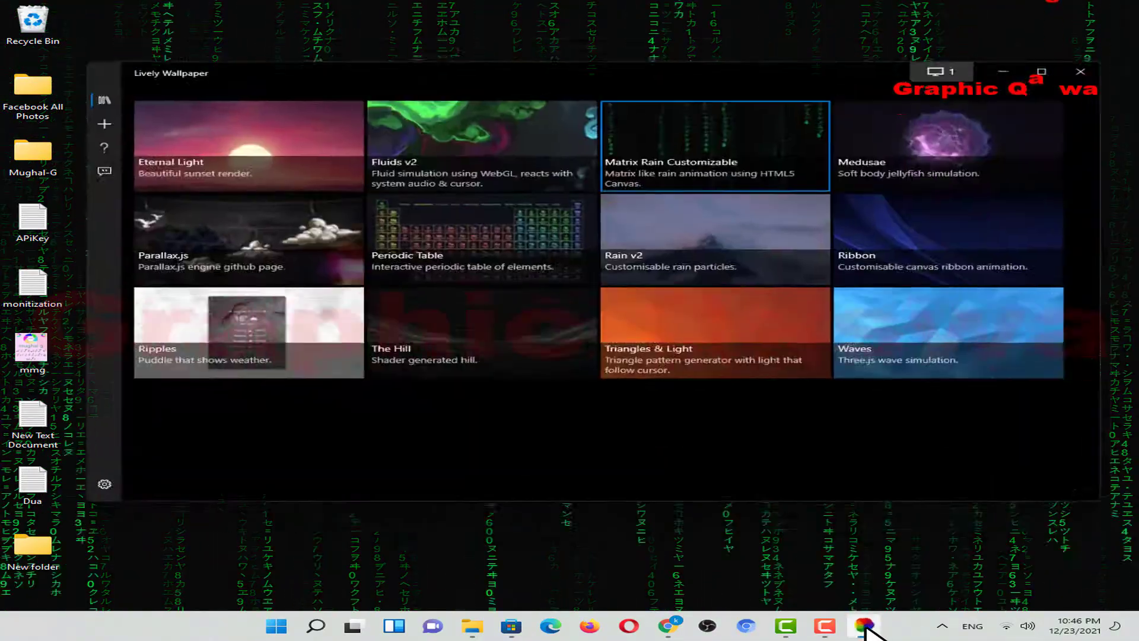
pyautogui.click(452, 223)
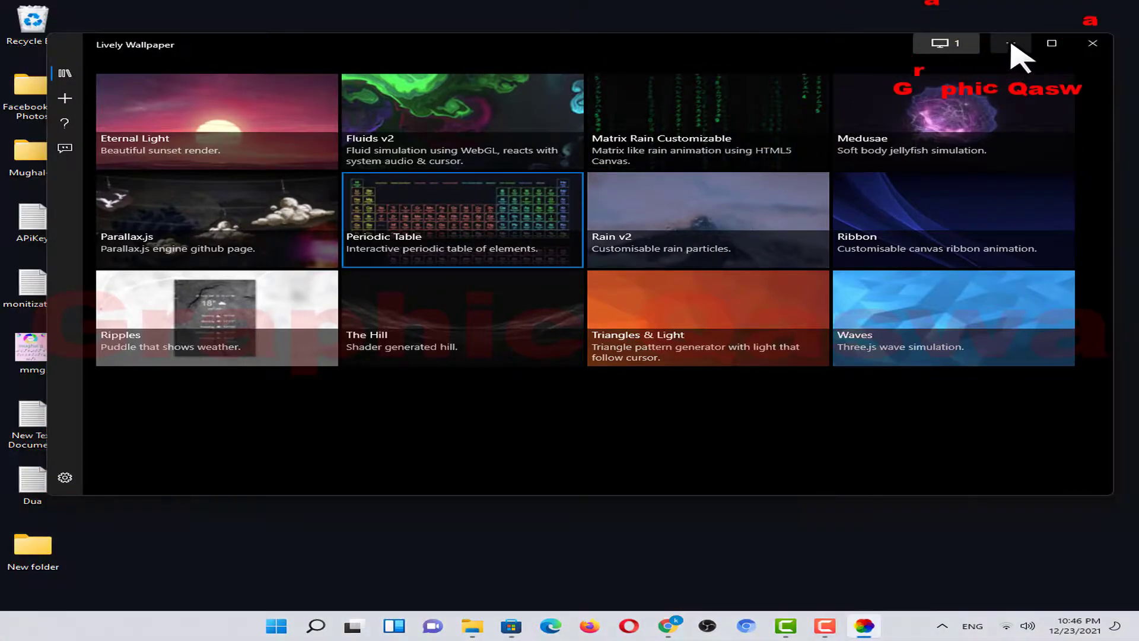
pyautogui.click(1010, 44)
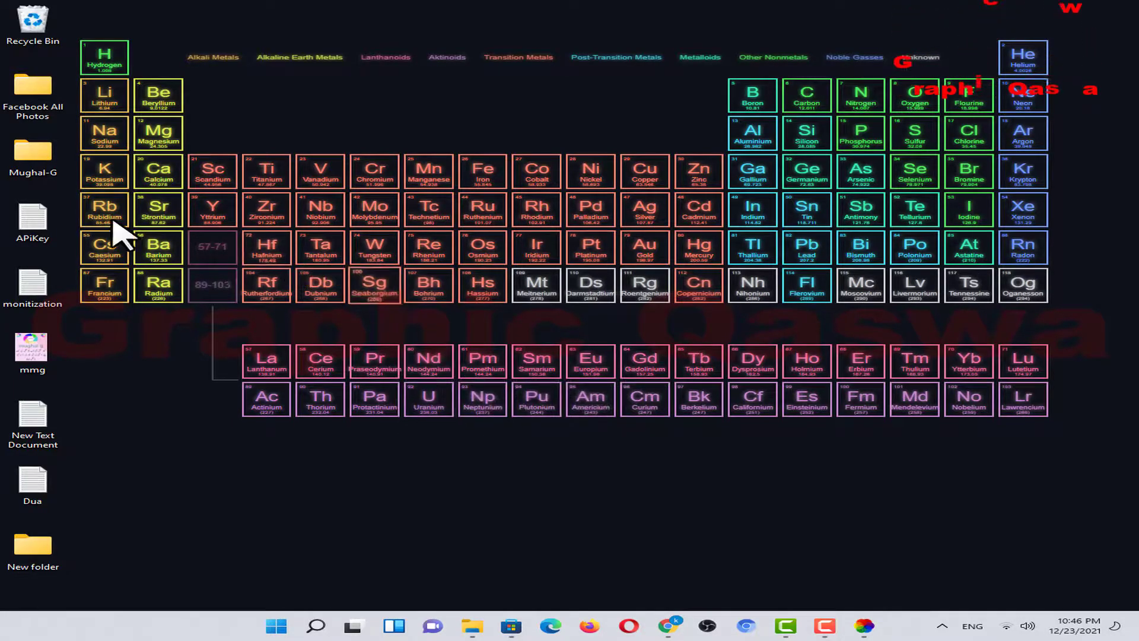
# Step: Explore the interactive periodic table by highlighting element groups such as Alkali Metals, Lanthanoids, Post-Transition Metals, Other Nonmetals and Noble Gasses
pyautogui.click(211, 58)
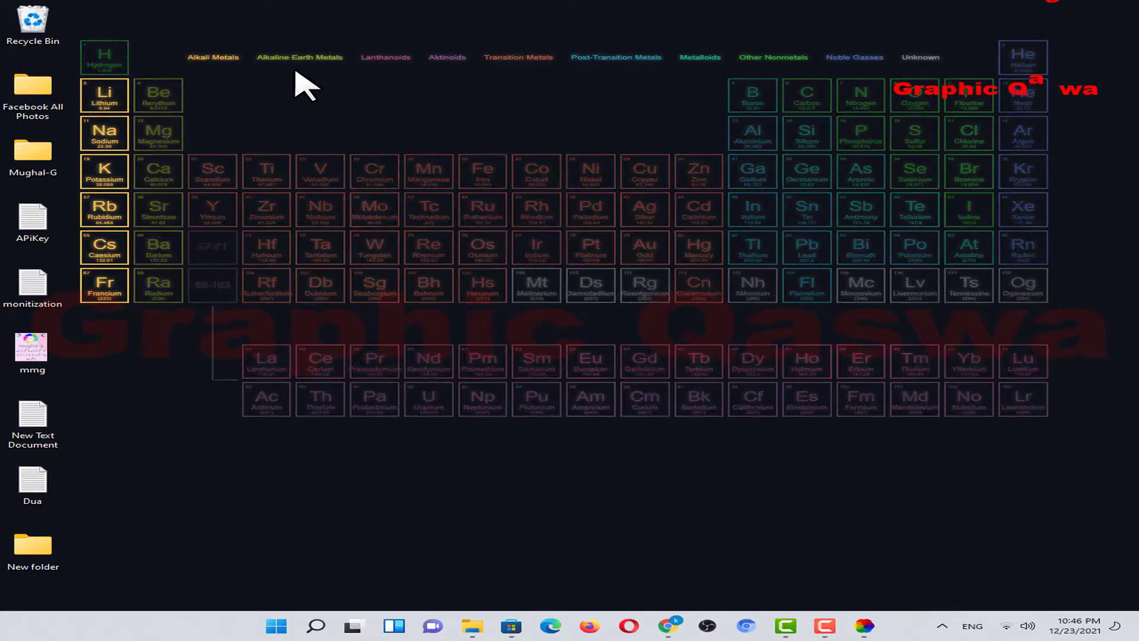
pyautogui.click(383, 57)
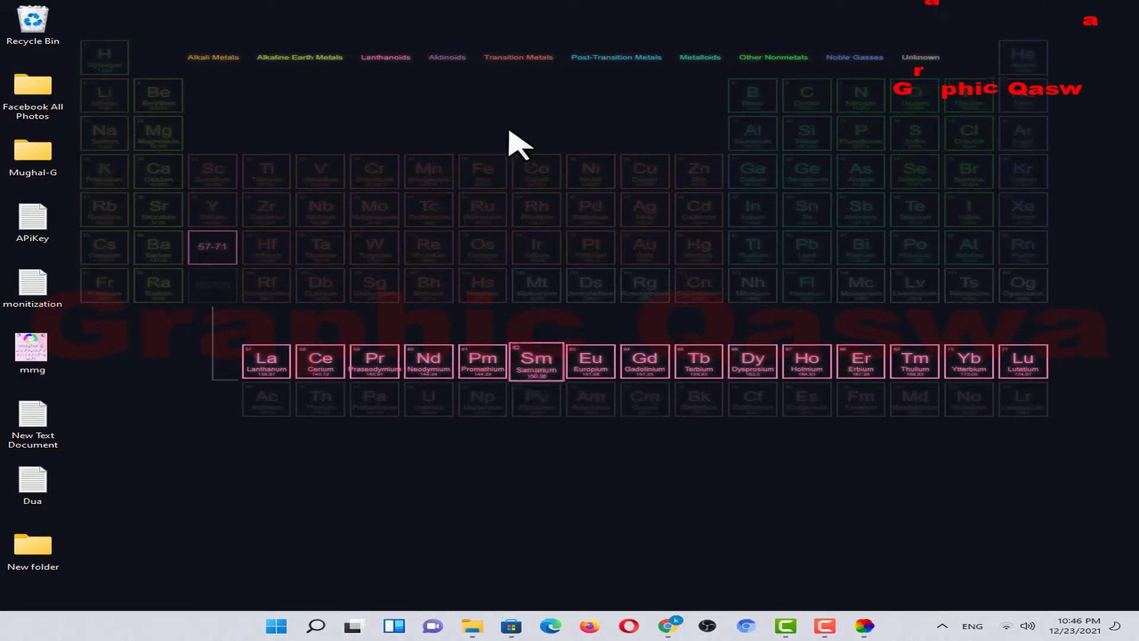
pyautogui.click(600, 58)
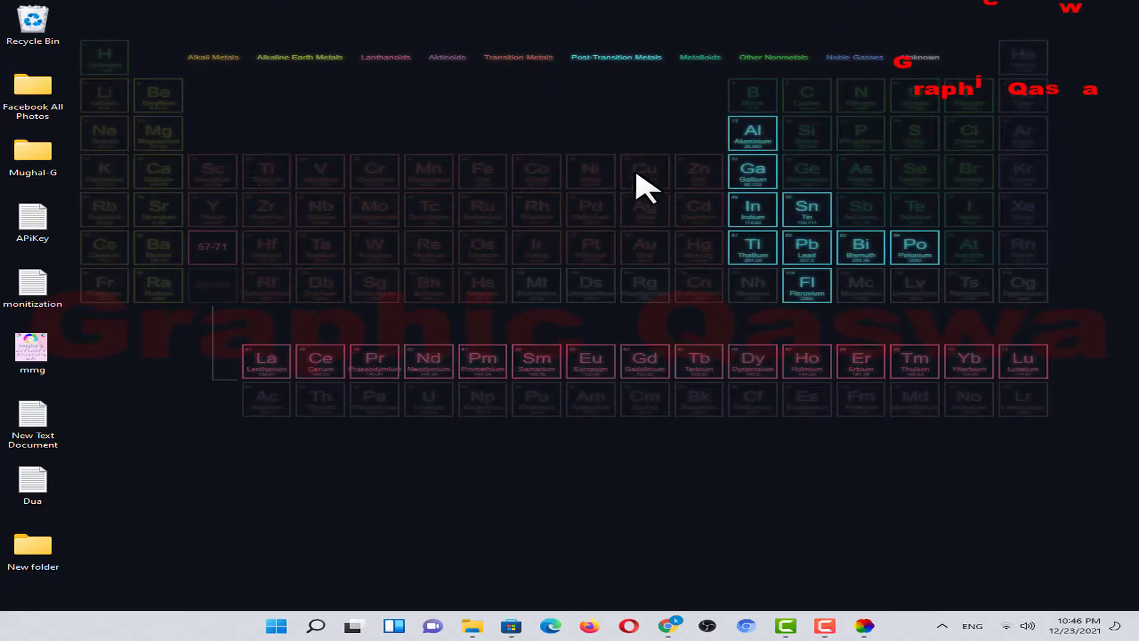
pyautogui.click(782, 57)
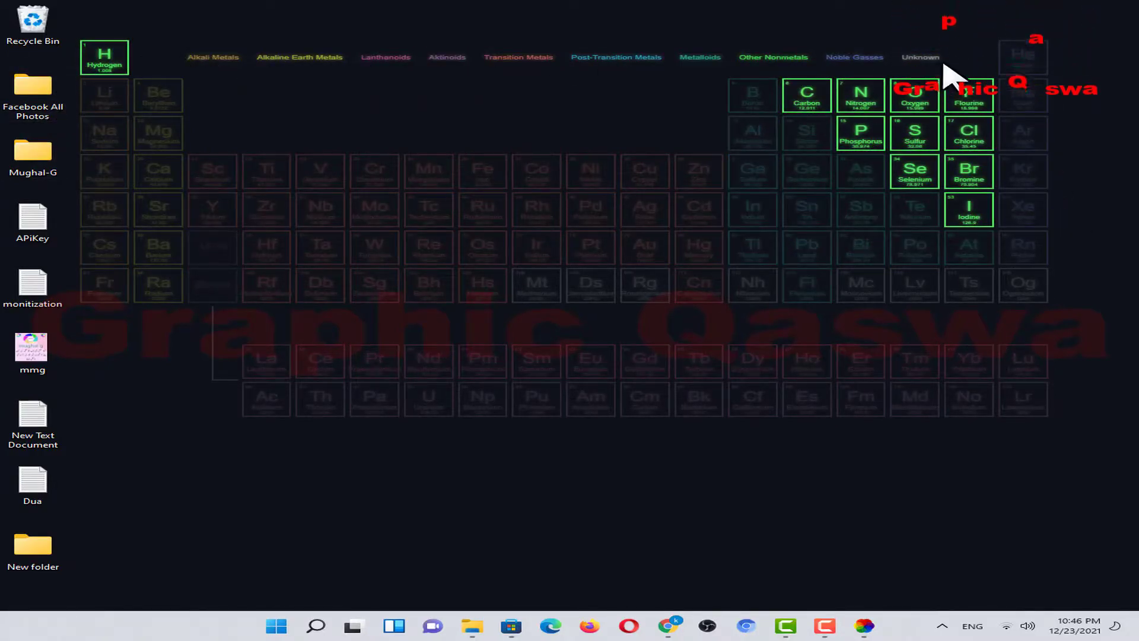
pyautogui.click(867, 59)
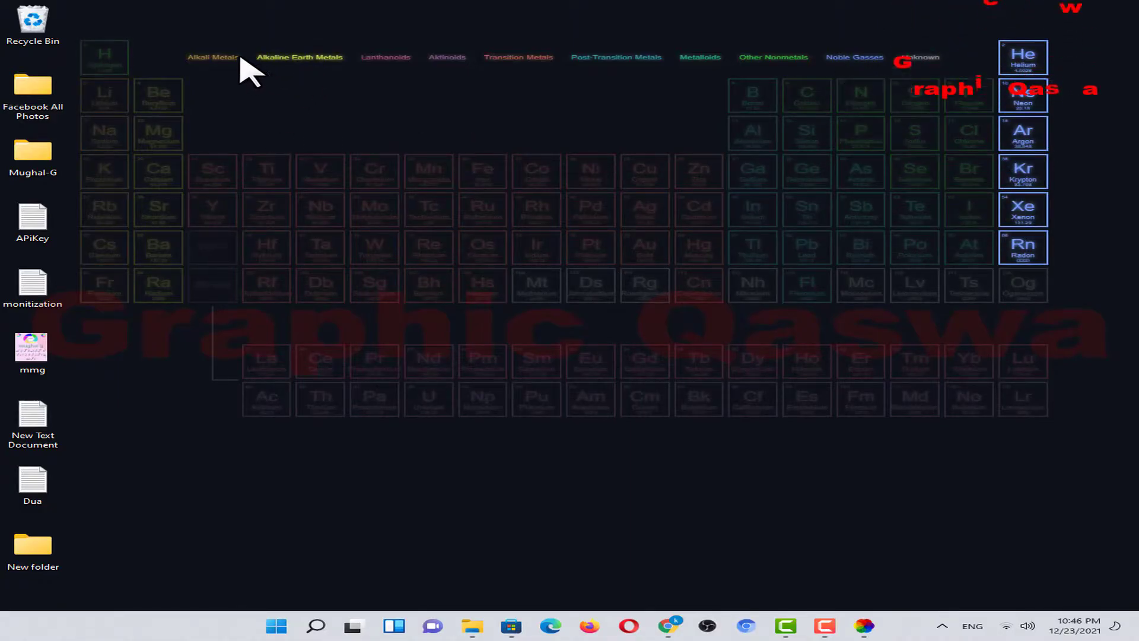
pyautogui.moveTo(166, 46); pyautogui.dragTo(951, 64)
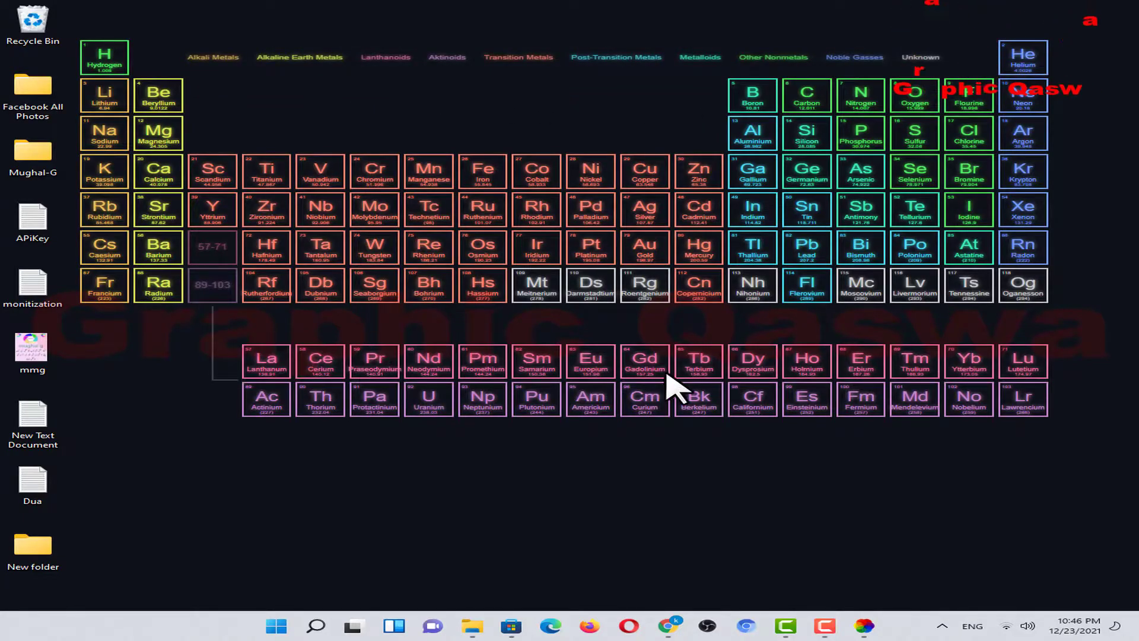
# Step: Switch the live wallpaper to Fluids v2 and minimize the wallpaper library to show the fluid simulation
pyautogui.click(864, 627)
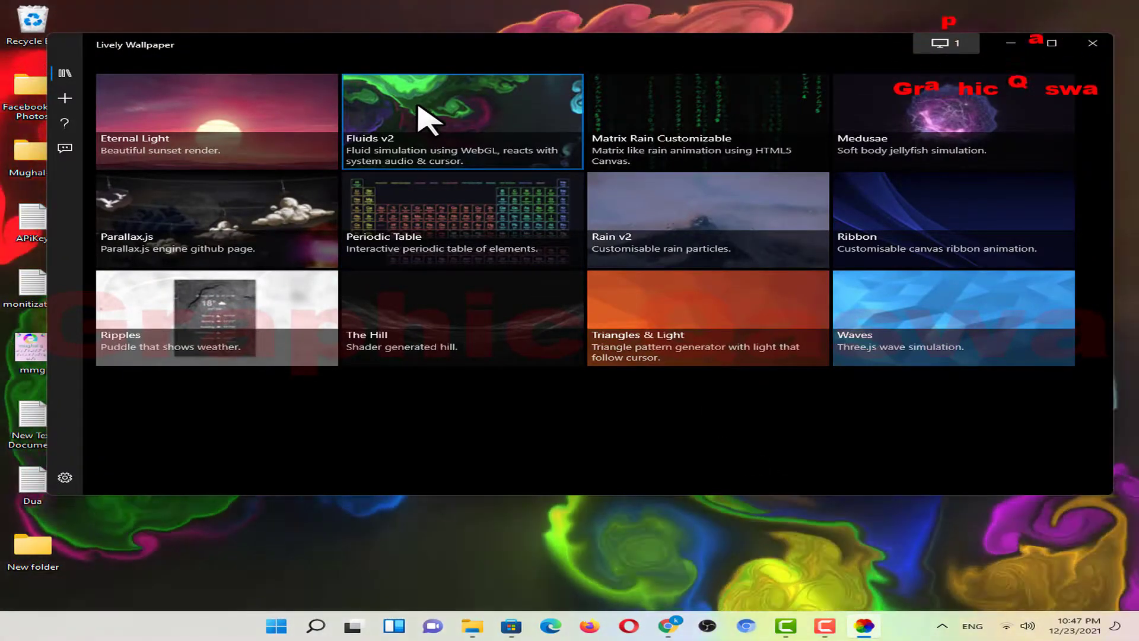
pyautogui.click(1010, 44)
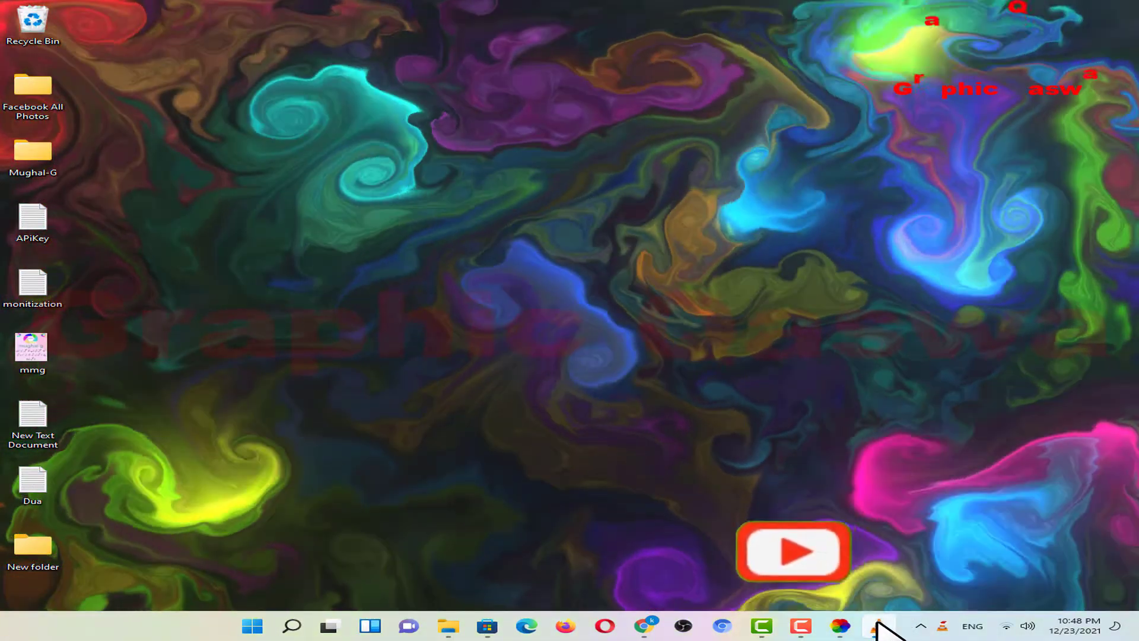
# Step: Close all open VLC media player windows
pyautogui.rightClick(878, 628)
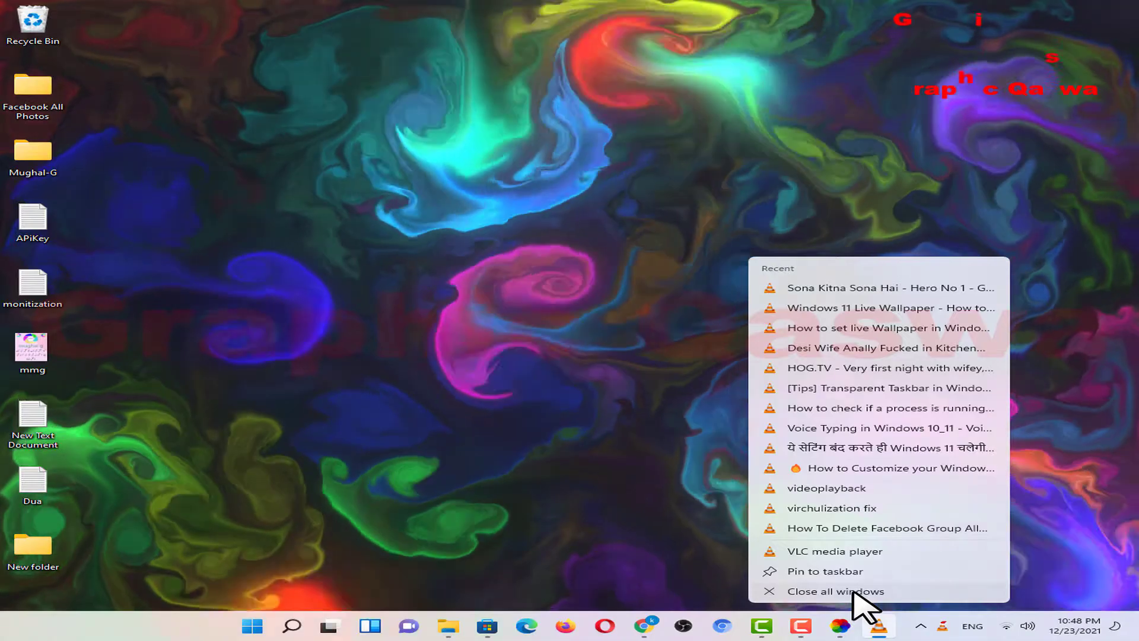
pyautogui.click(853, 591)
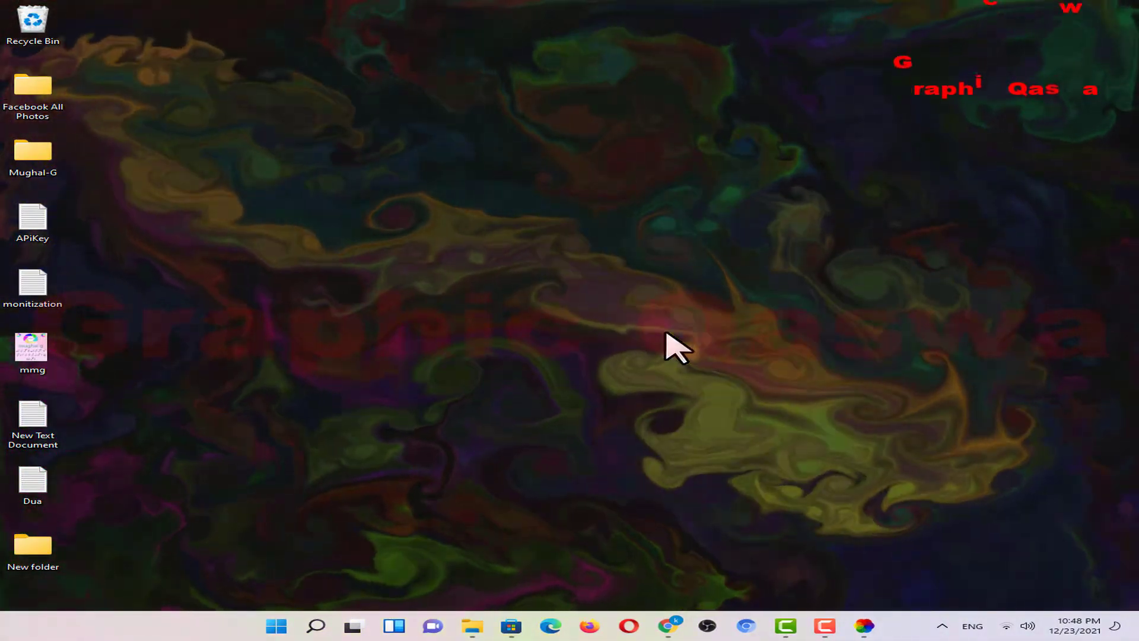
# Step: Reopen the wallpaper library, apply the Waves wallpaper and minimize the library to show it on the desktop
pyautogui.click(864, 628)
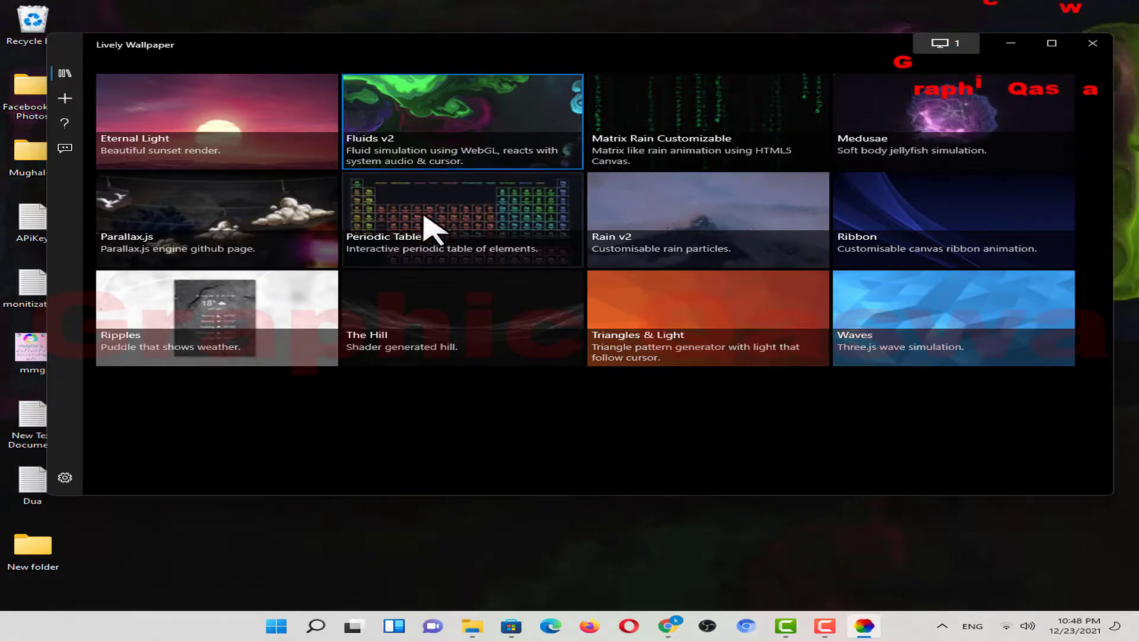
pyautogui.click(965, 315)
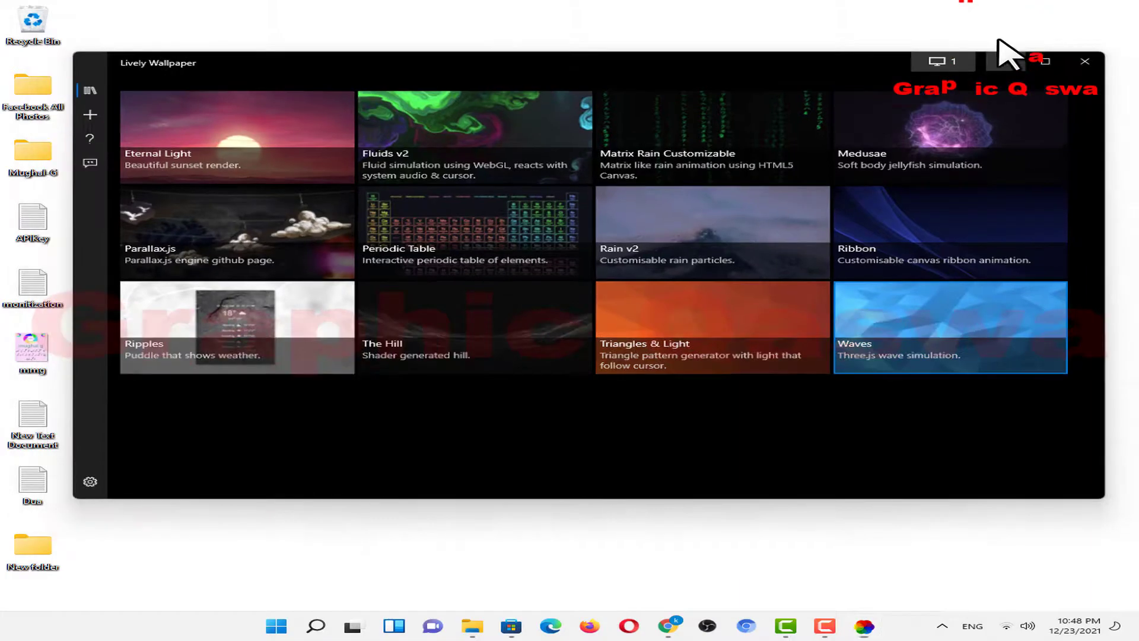
pyautogui.click(1003, 44)
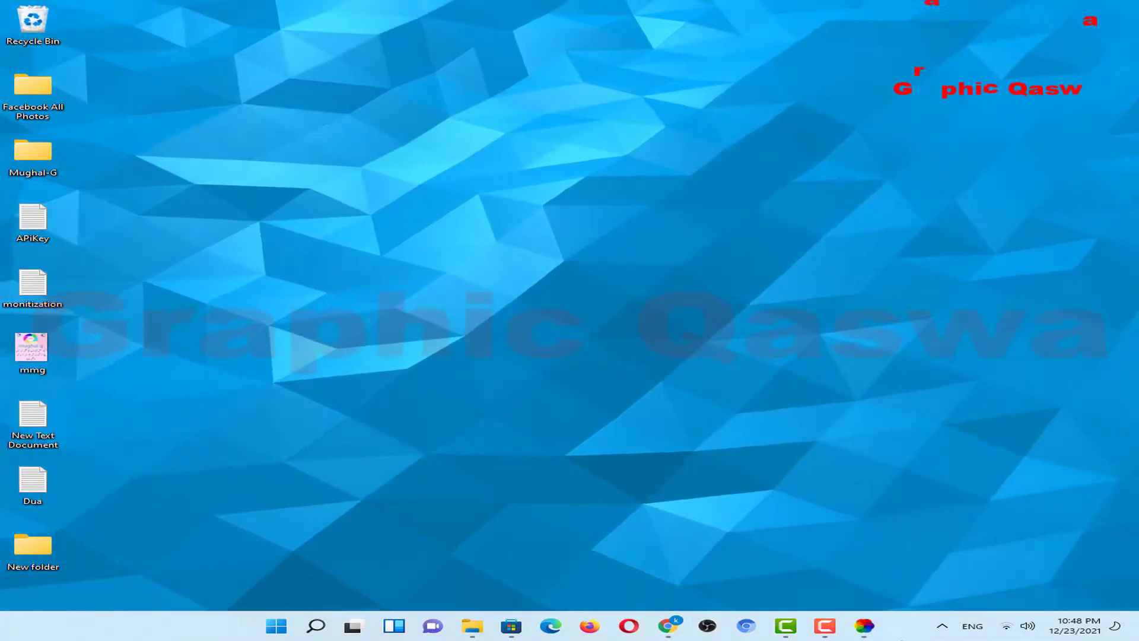
# Step: Bring back the wallpaper library and apply the Triangles & Light wallpaper
pyautogui.click(864, 625)
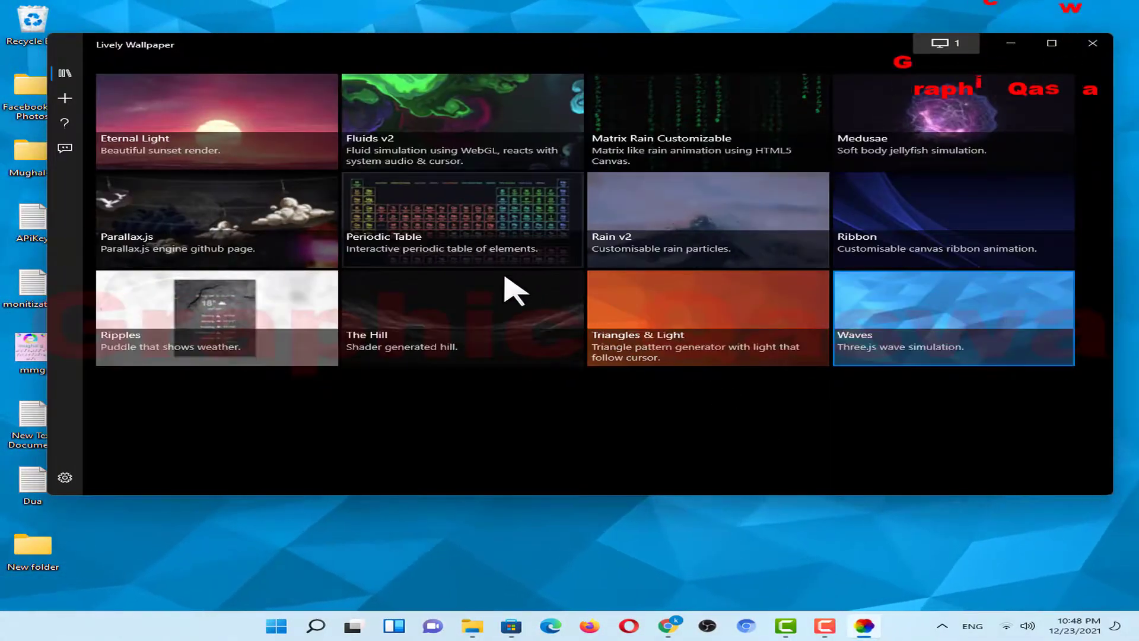
pyautogui.click(681, 325)
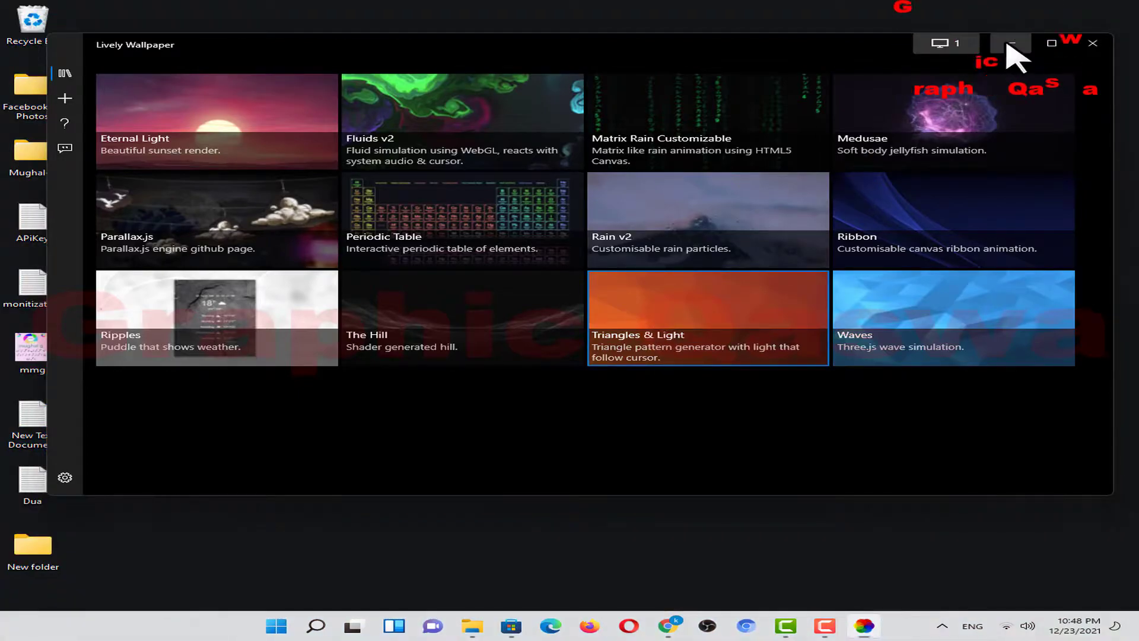
# Step: Minimize the wallpaper library to view Triangles & Light on the desktop, and bring the library back
pyautogui.click(1011, 44)
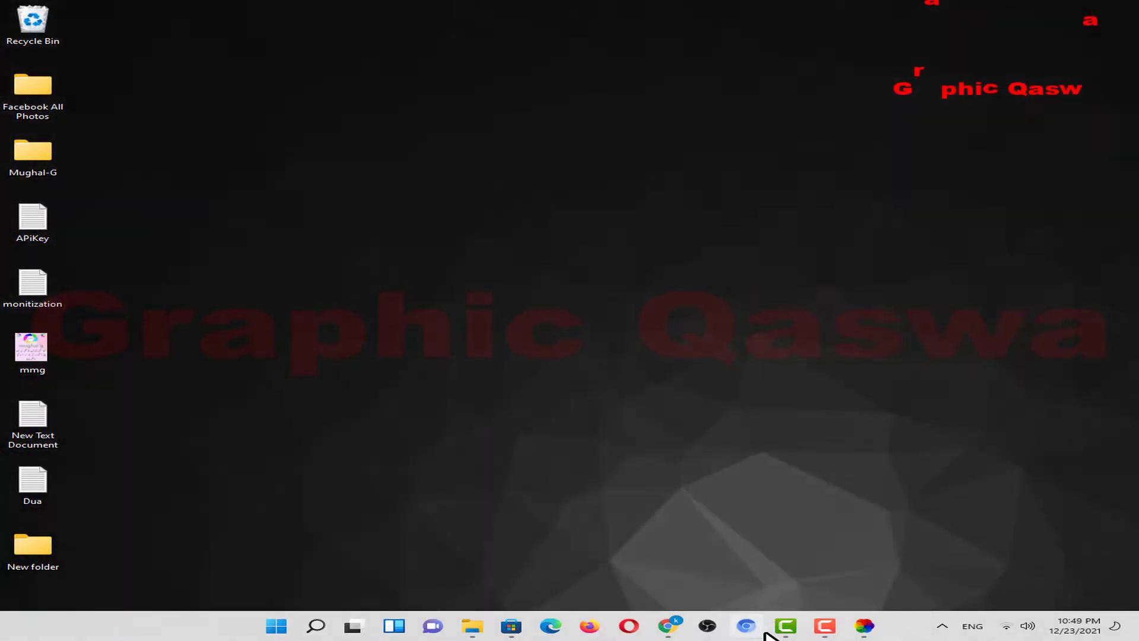
pyautogui.click(863, 627)
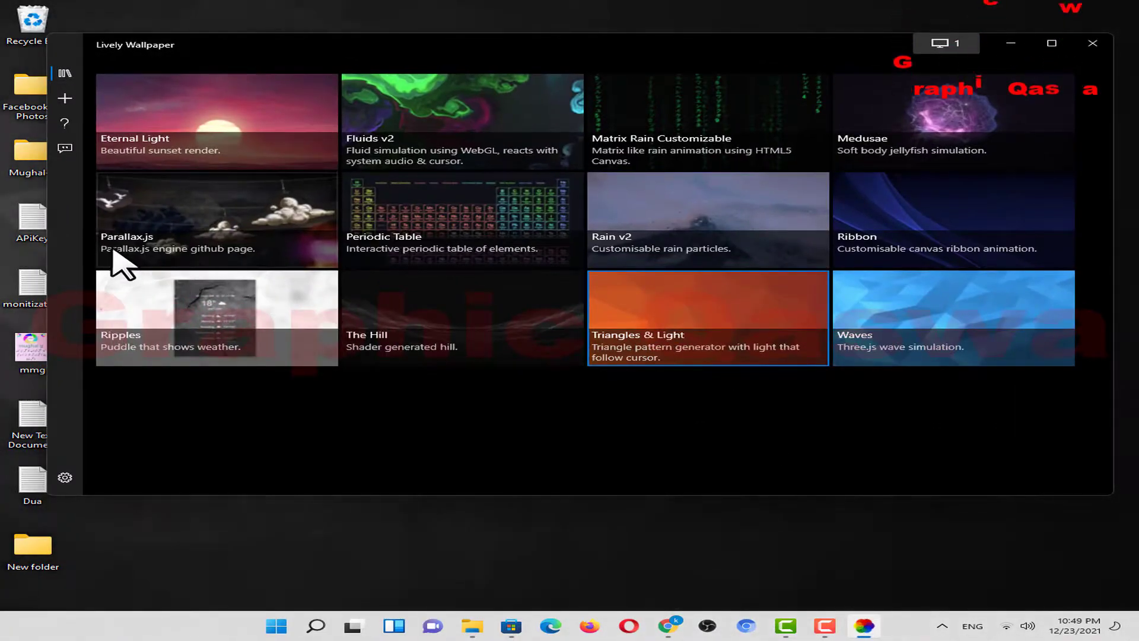
# Step: Add the wp2758170-gif-wallpaper file from the Downloads folder as a new wallpaper
pyautogui.click(66, 101)
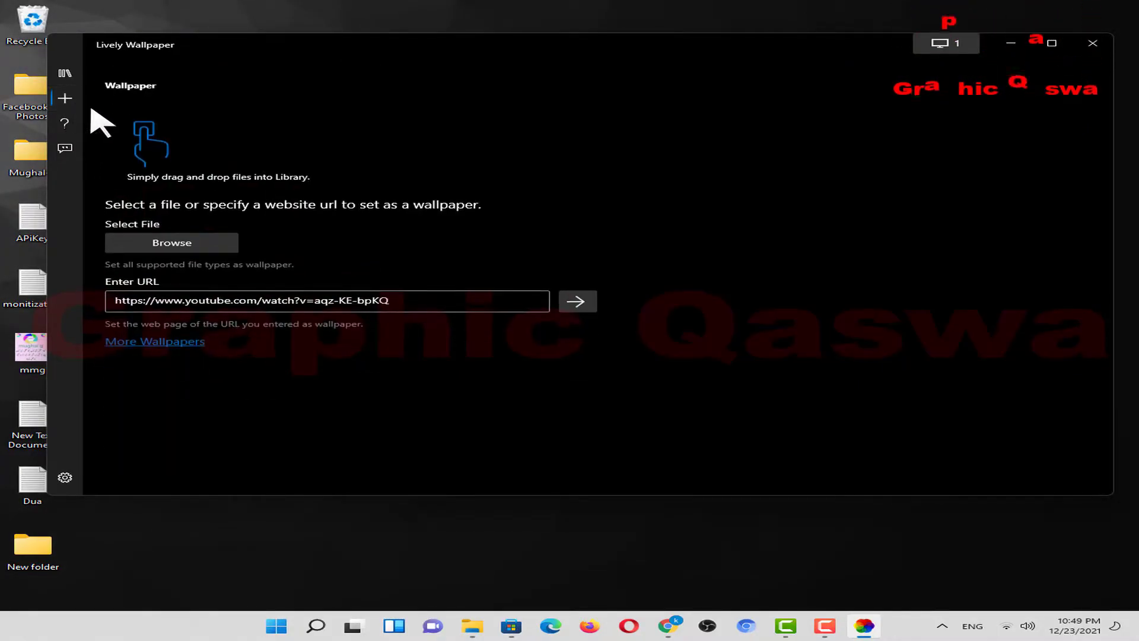
pyautogui.click(181, 243)
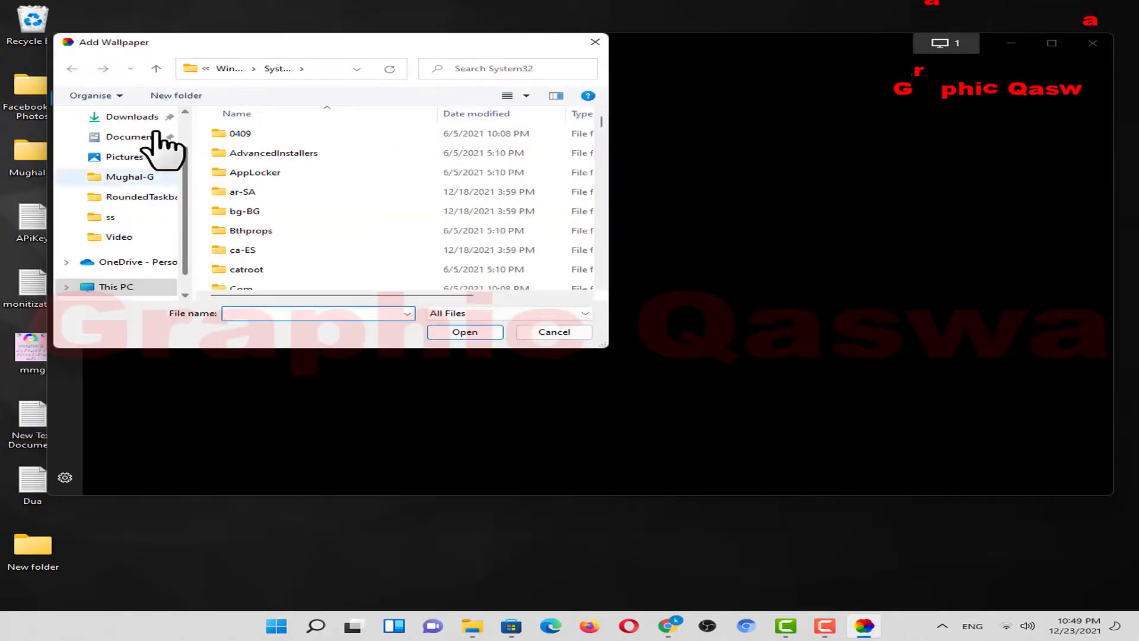
pyautogui.click(127, 116)
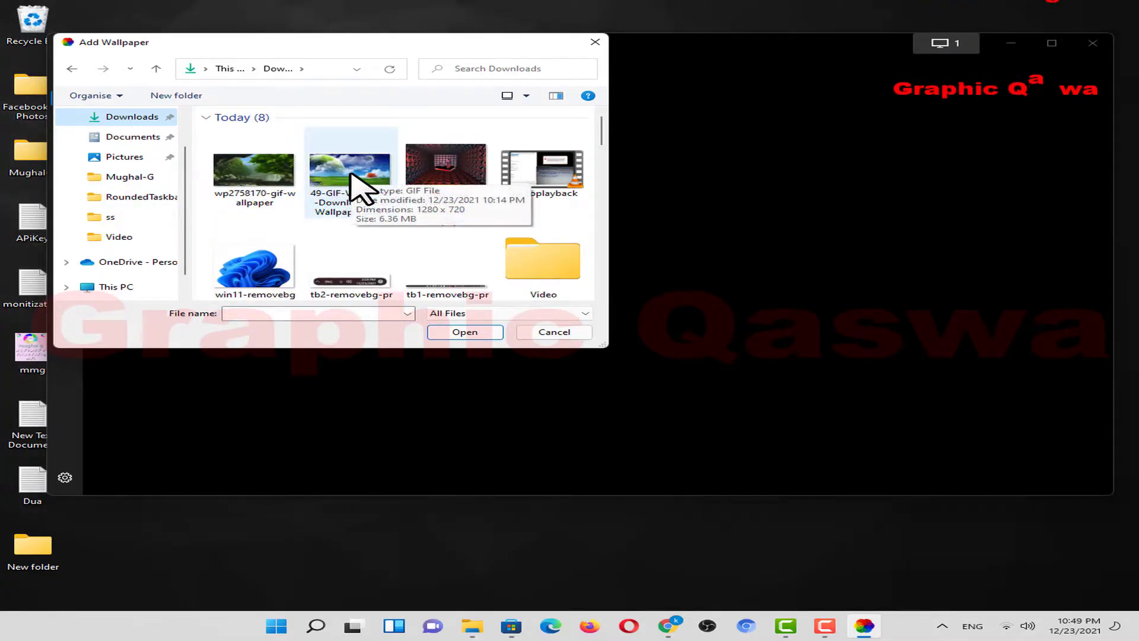
pyautogui.click(279, 192)
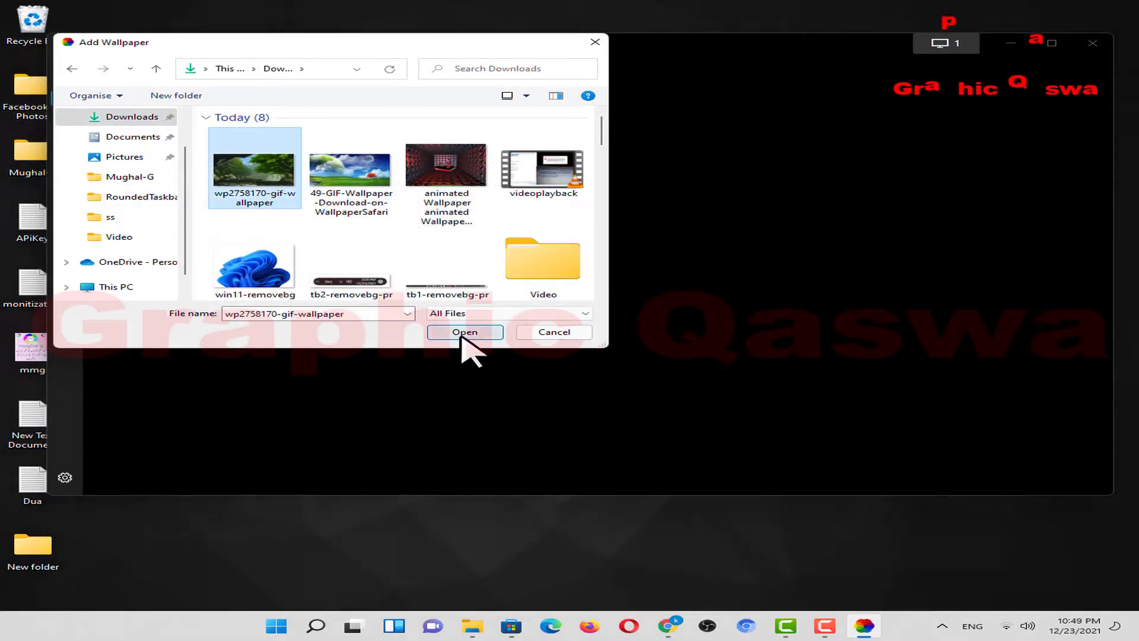
pyautogui.click(465, 333)
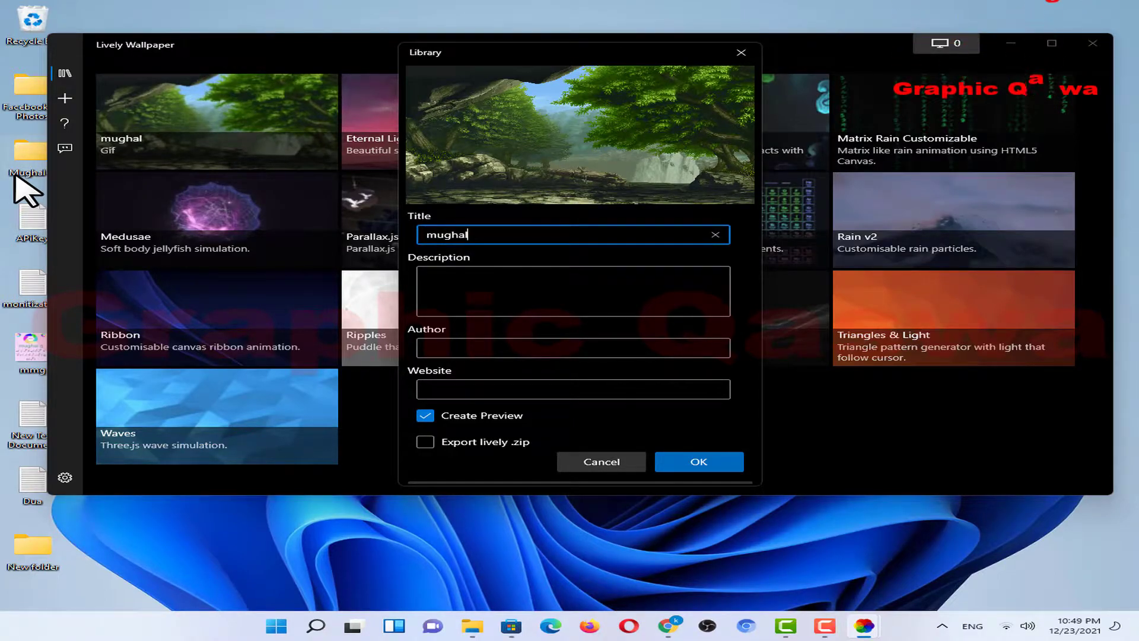
# Step: Fill in the new wallpaper's title, author name and the description "this is my", save it and minimize the library to show it
pyautogui.click(425, 295)
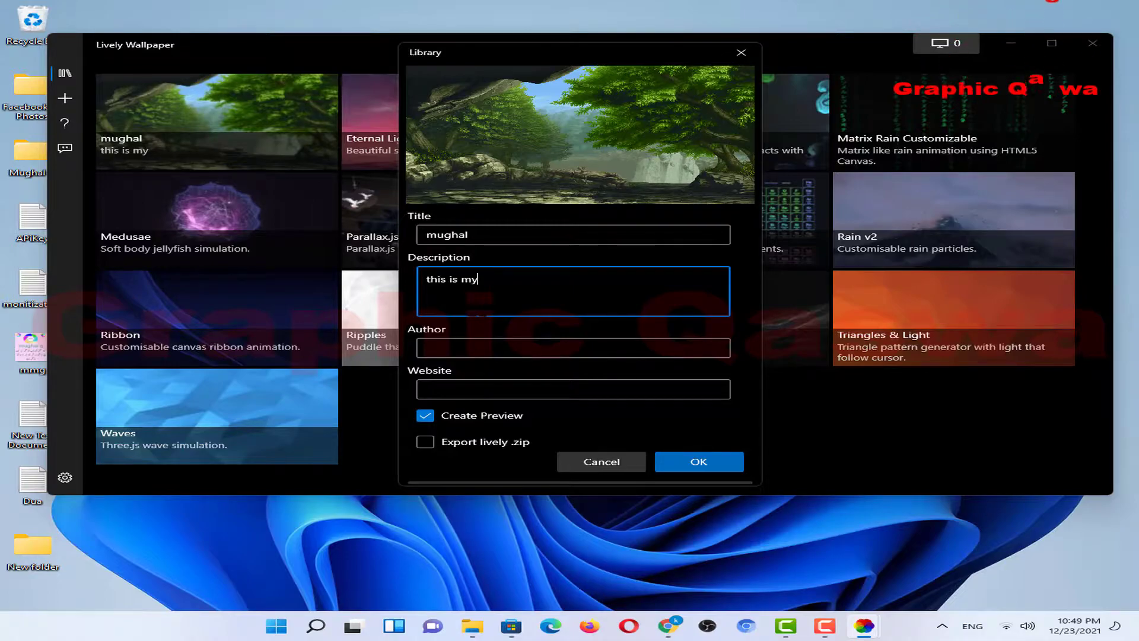
pyautogui.click(503, 347)
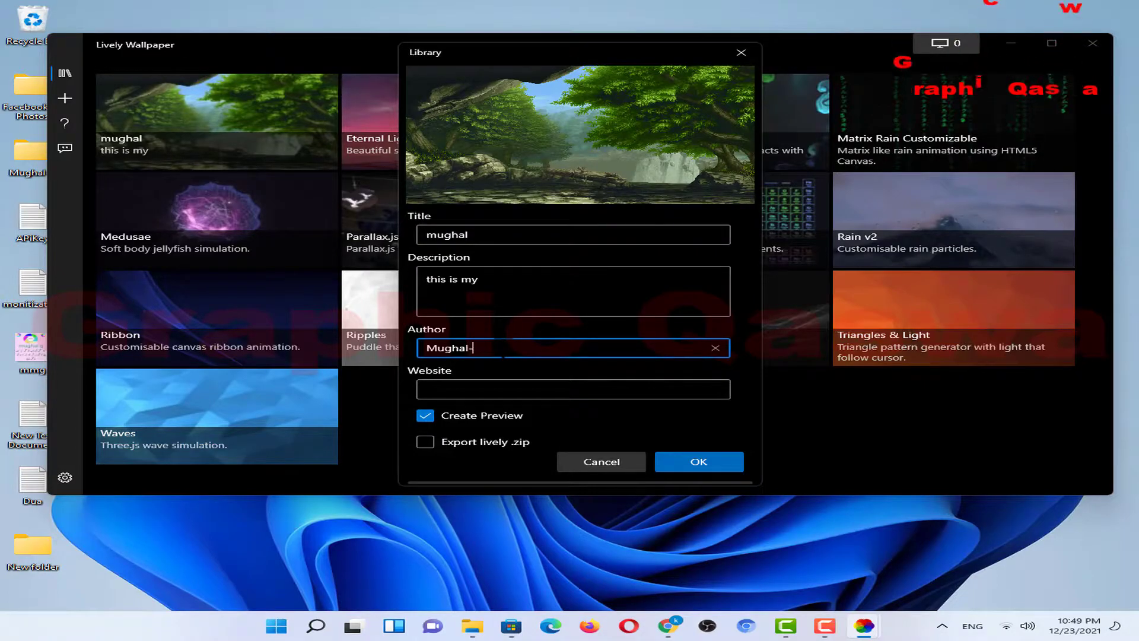
pyautogui.click(574, 393)
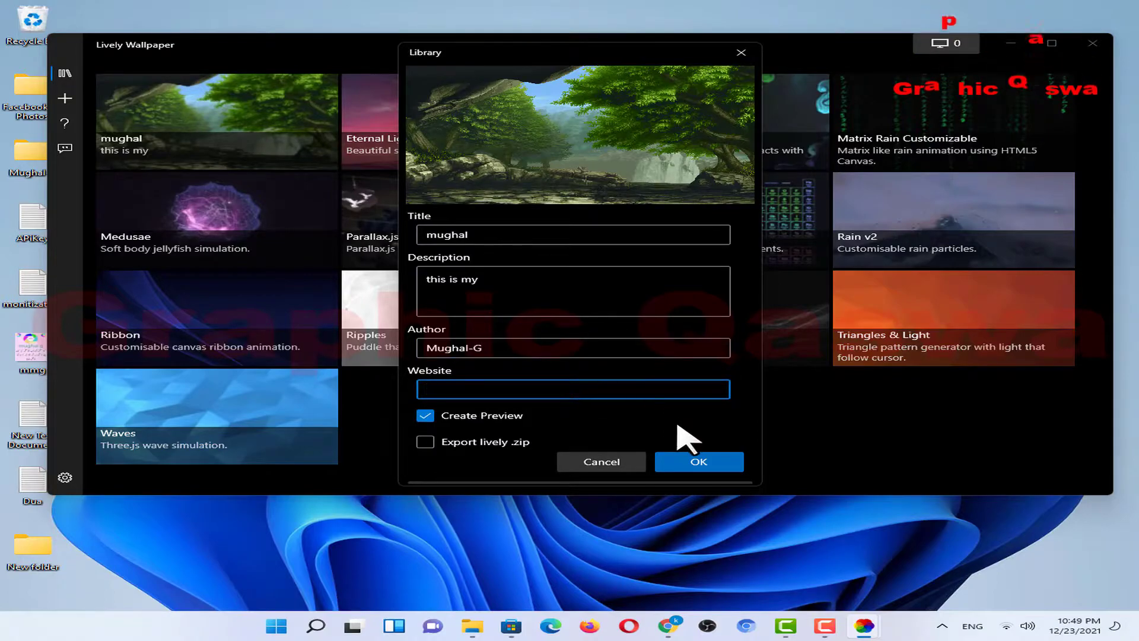
pyautogui.click(691, 462)
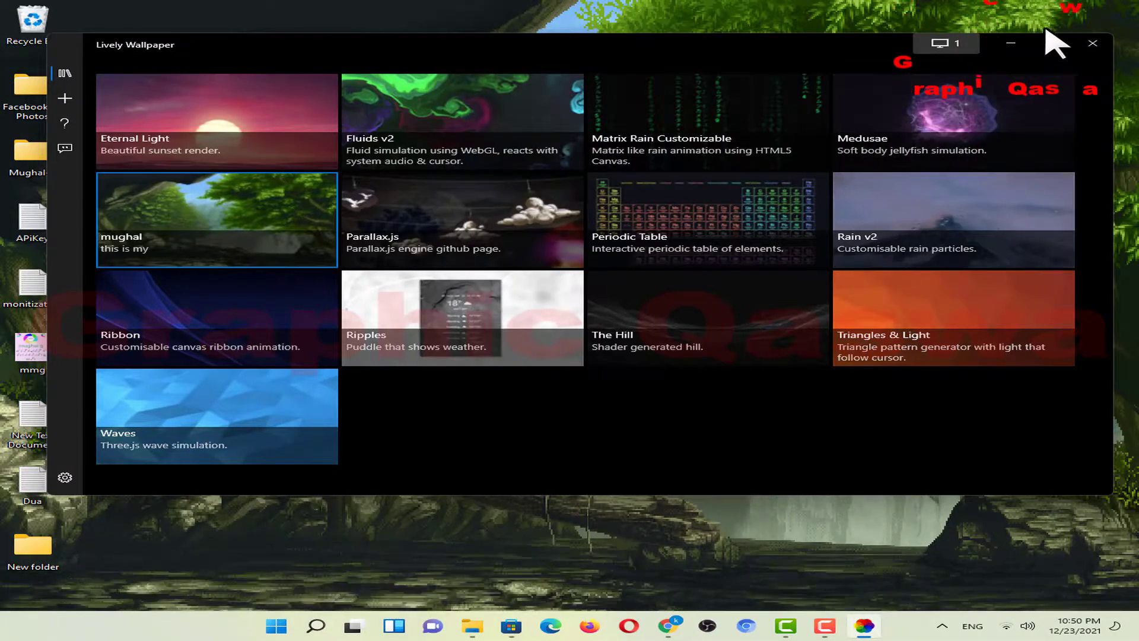
pyautogui.click(1010, 43)
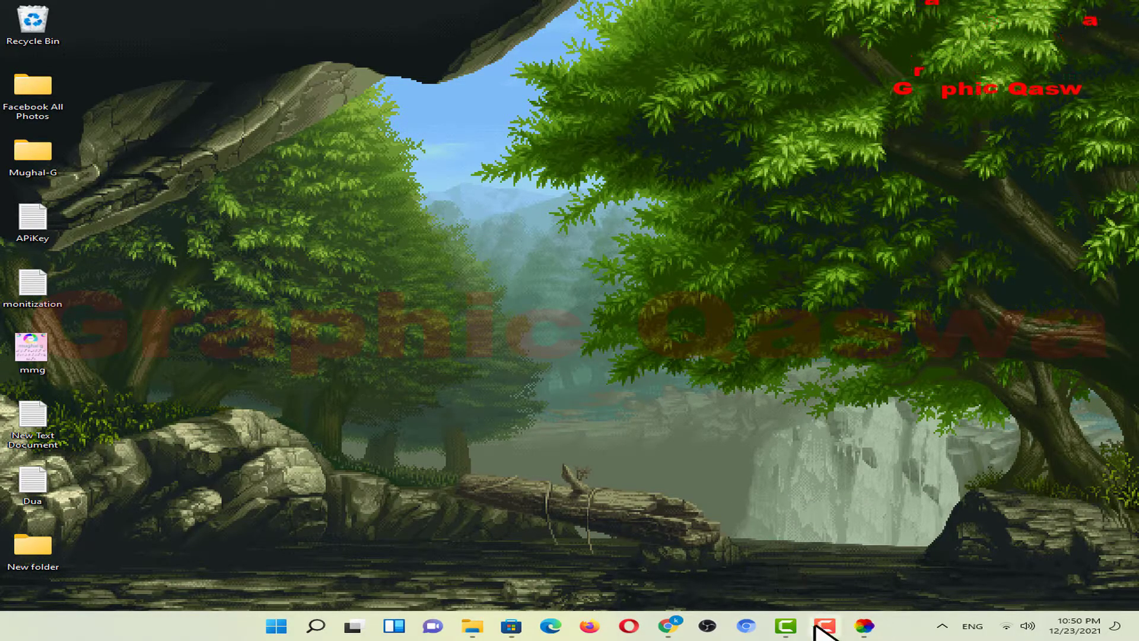
# Step: Reopen the library and add the 49-GIF-Wallpaper-Download-on-WallpaperSafari file from the Downloads folder as another wallpaper
pyautogui.click(864, 626)
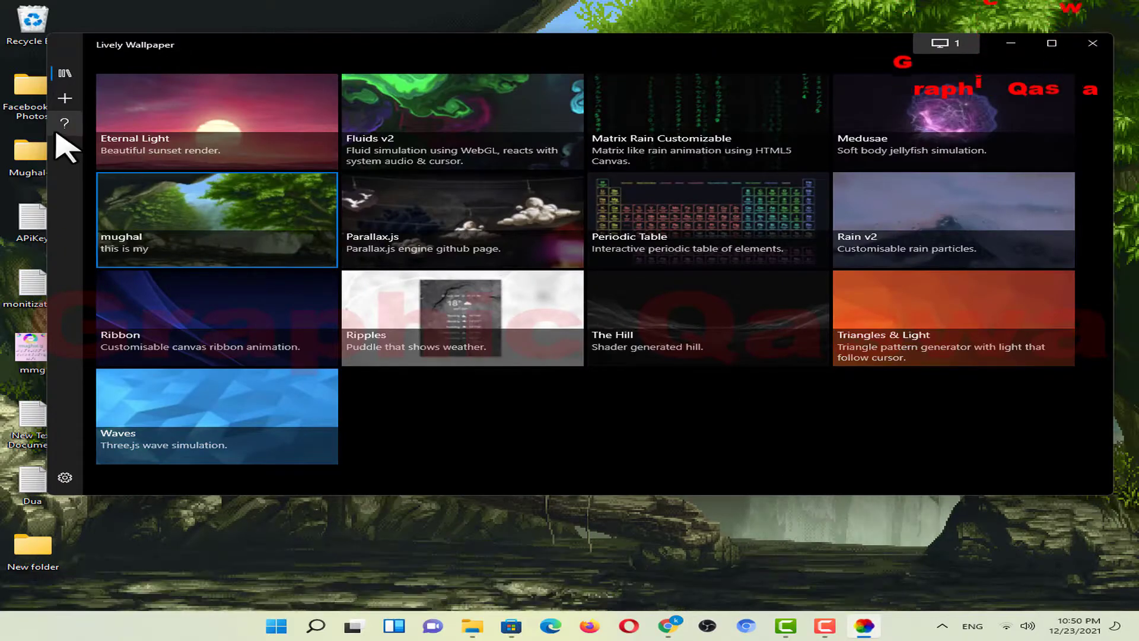
pyautogui.click(66, 101)
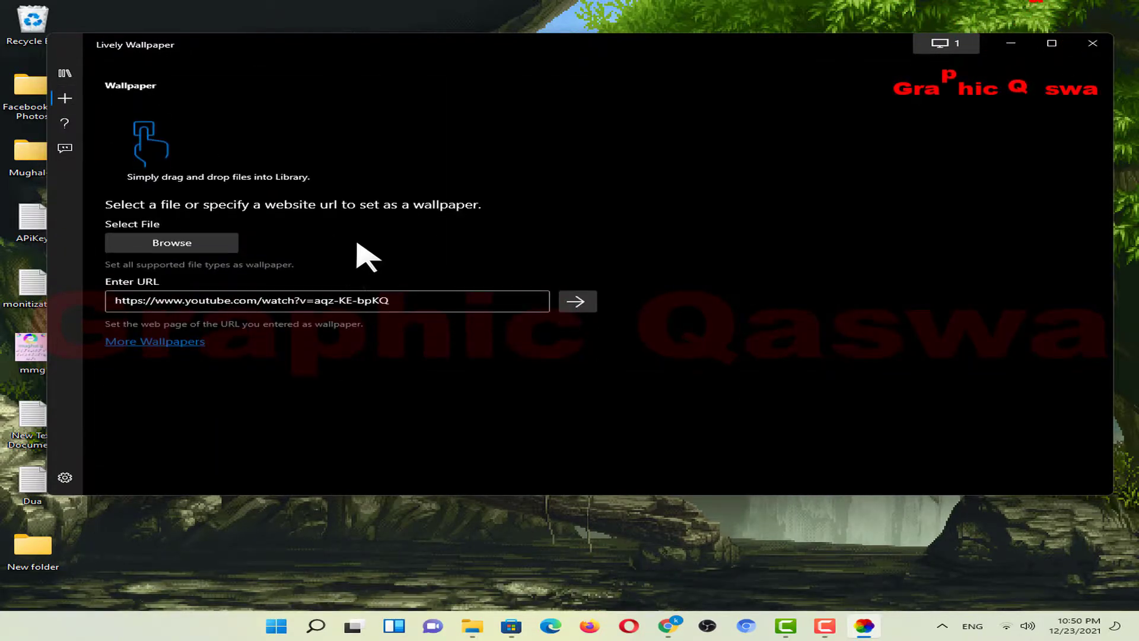
pyautogui.click(196, 246)
pyautogui.click(343, 172)
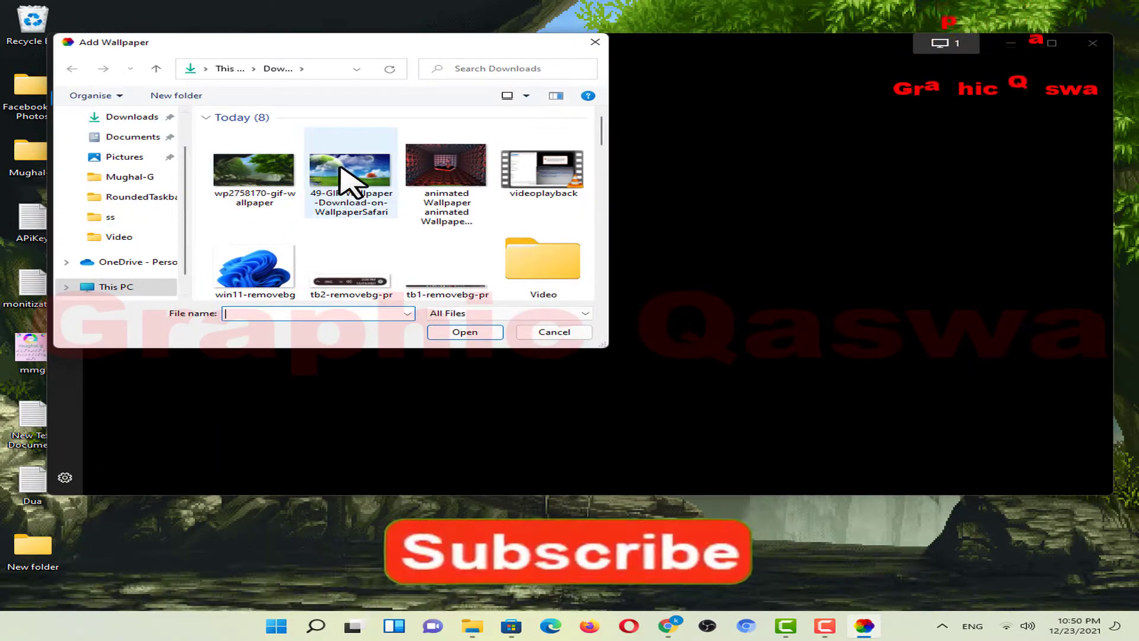
pyautogui.click(469, 335)
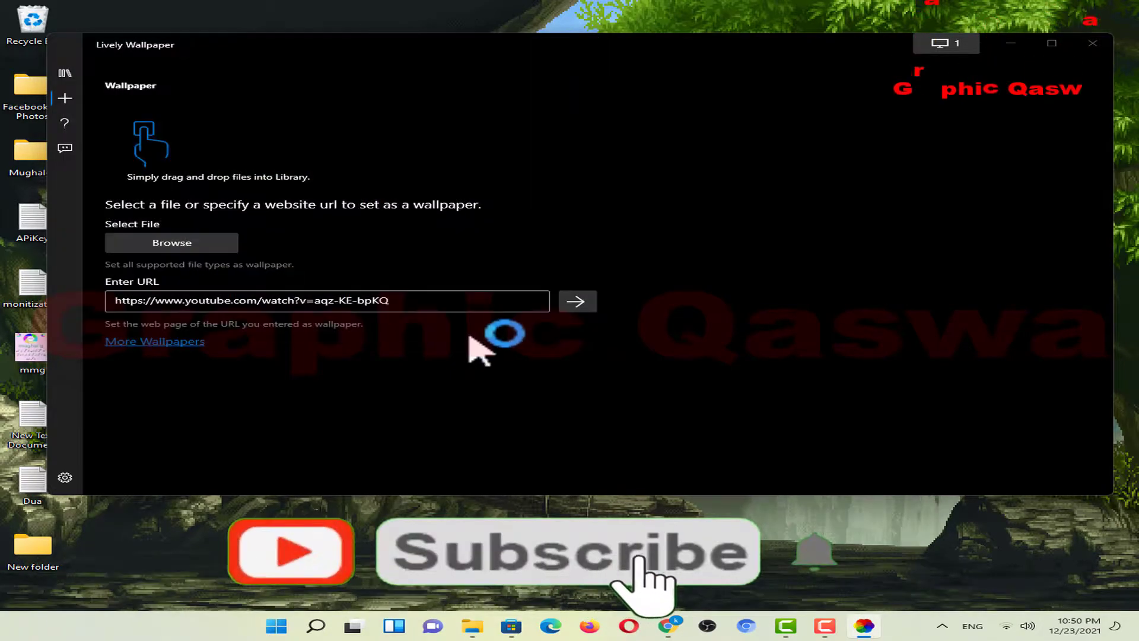
# Step: Save the second GIF wallpaper with its default details and minimize the library to show it on the desktop
pyautogui.click(698, 463)
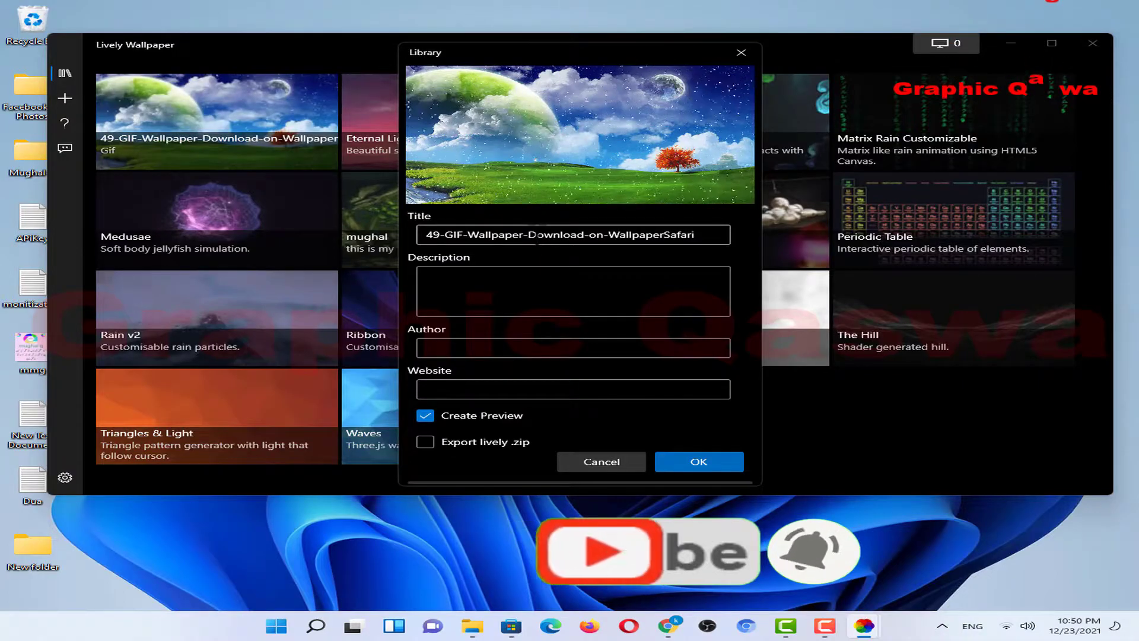
pyautogui.click(694, 461)
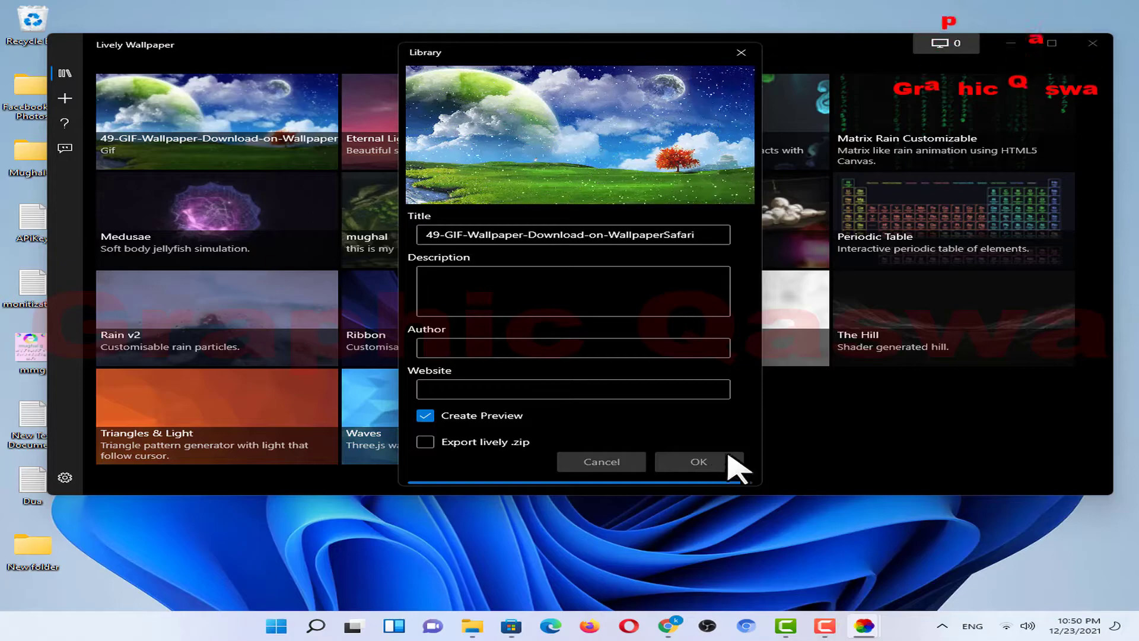
pyautogui.click(725, 461)
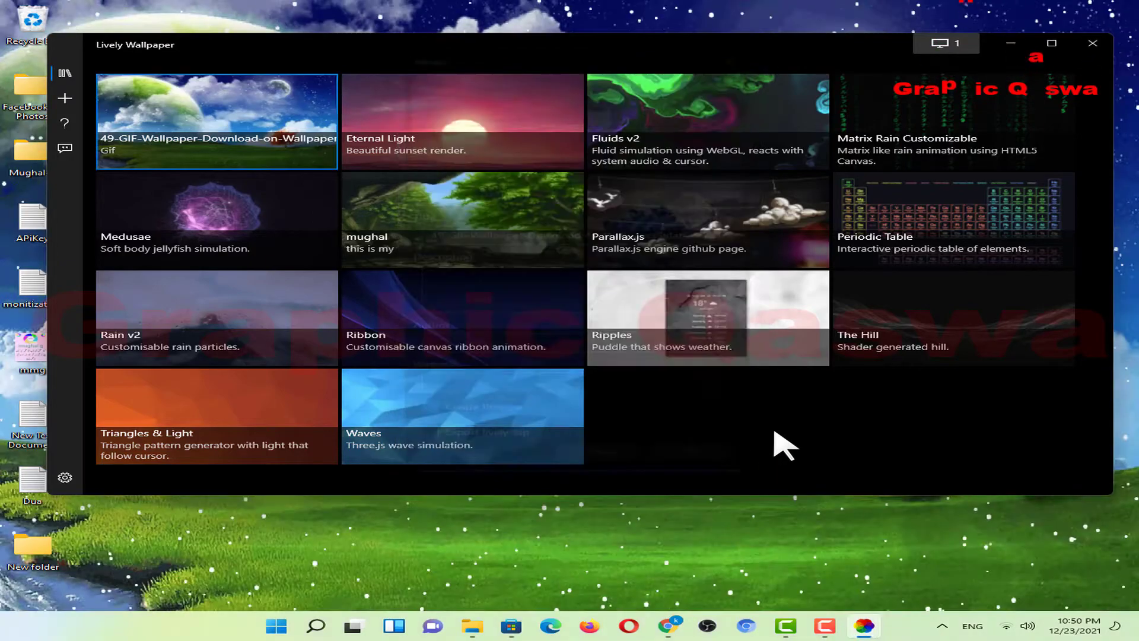
pyautogui.click(1010, 43)
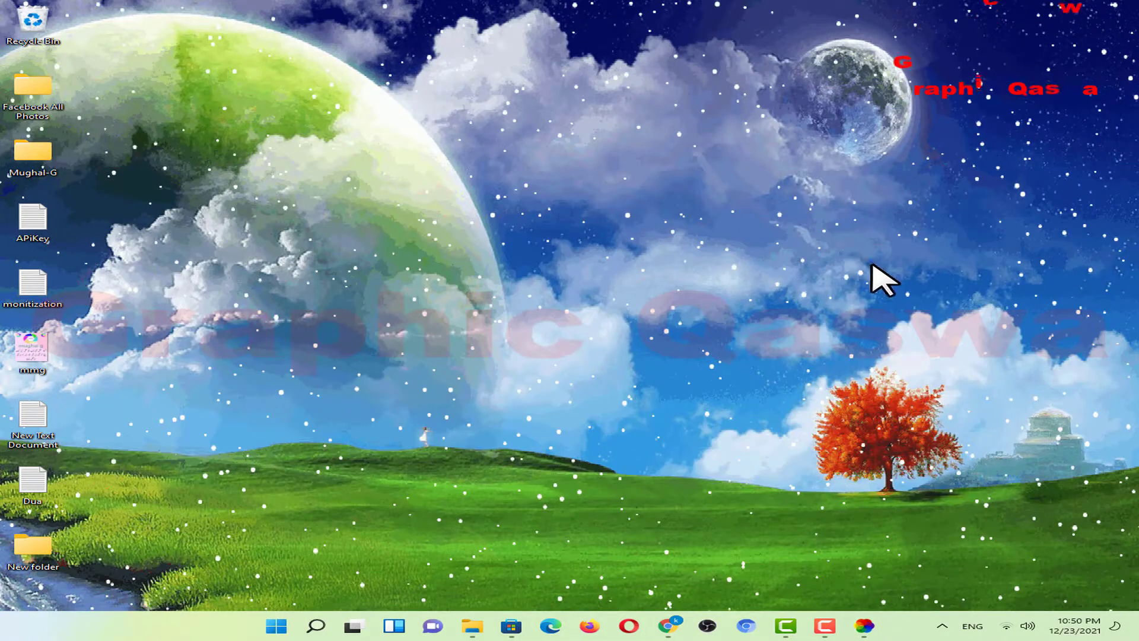
# Step: Reopen the library window and look through the Help page and the License and Attribution documents on the about page
pyautogui.click(863, 626)
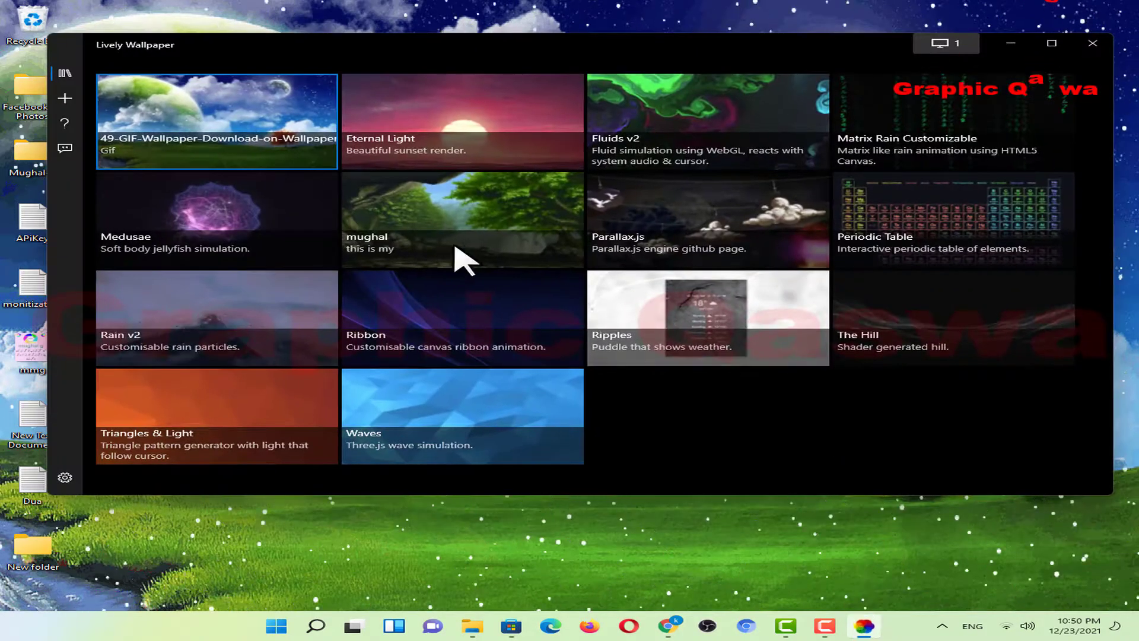
pyautogui.click(69, 128)
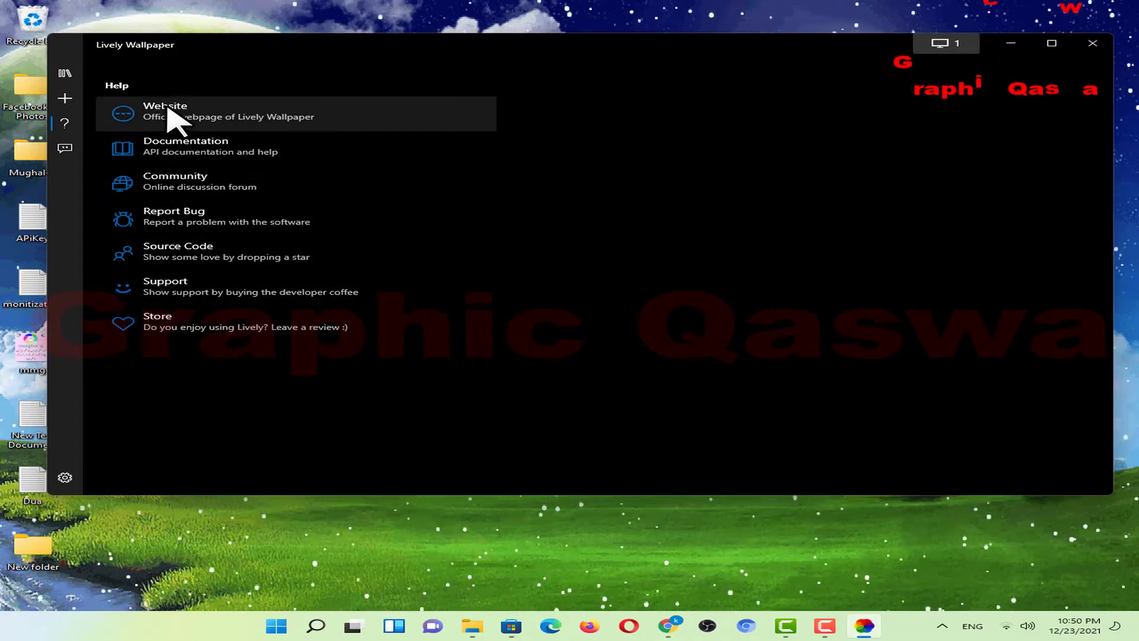
pyautogui.click(63, 148)
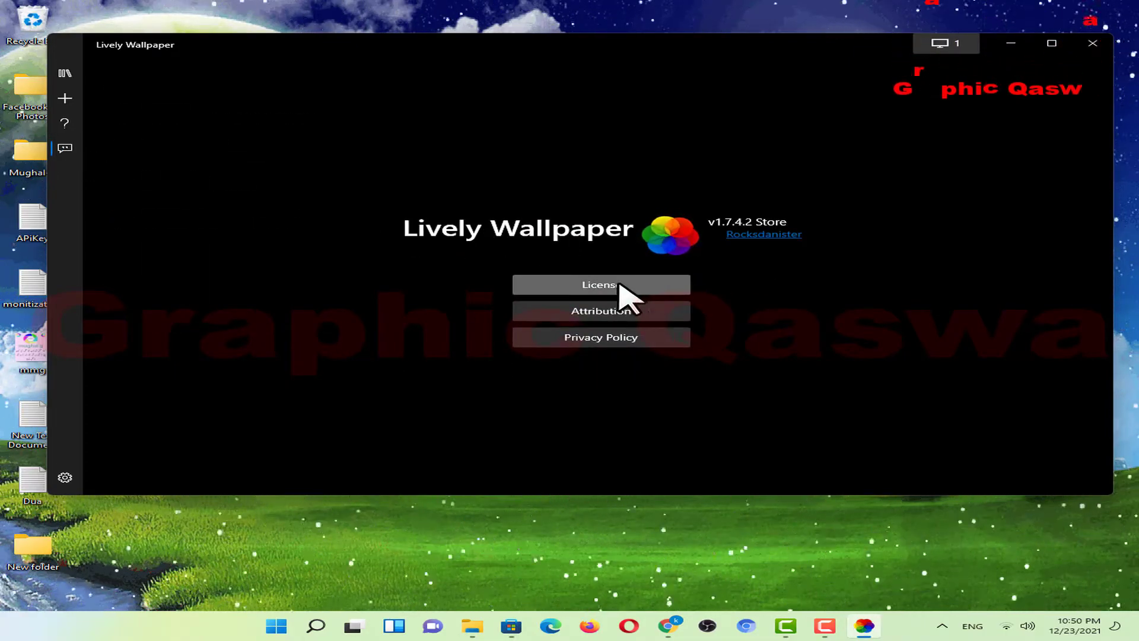
pyautogui.scroll(-4, 436, 325)
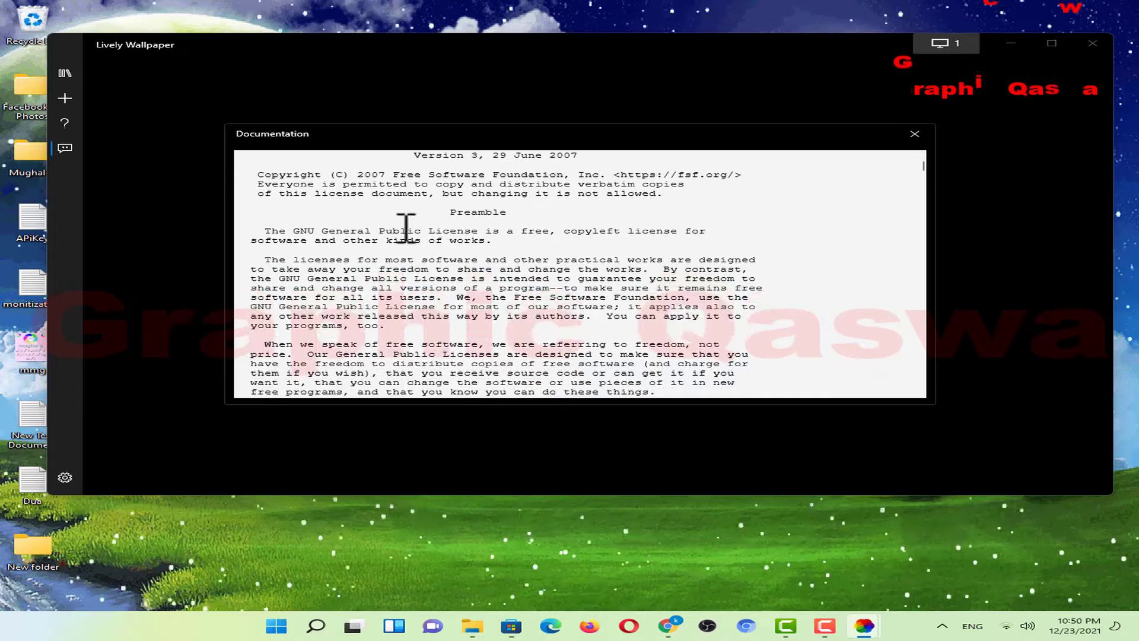
pyautogui.click(914, 135)
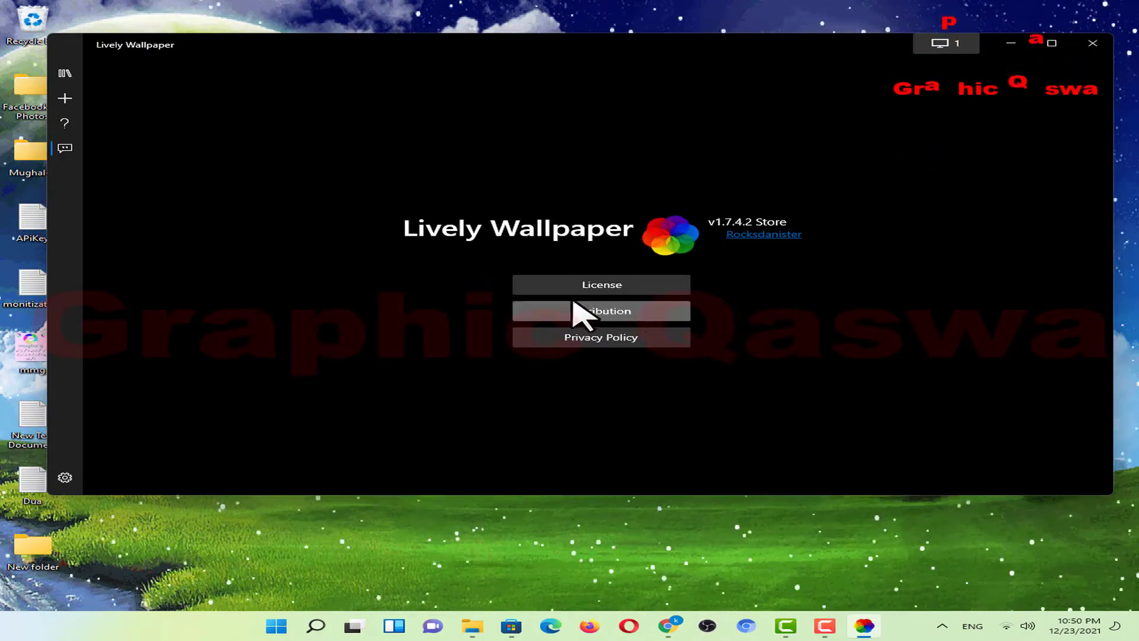
pyautogui.click(558, 313)
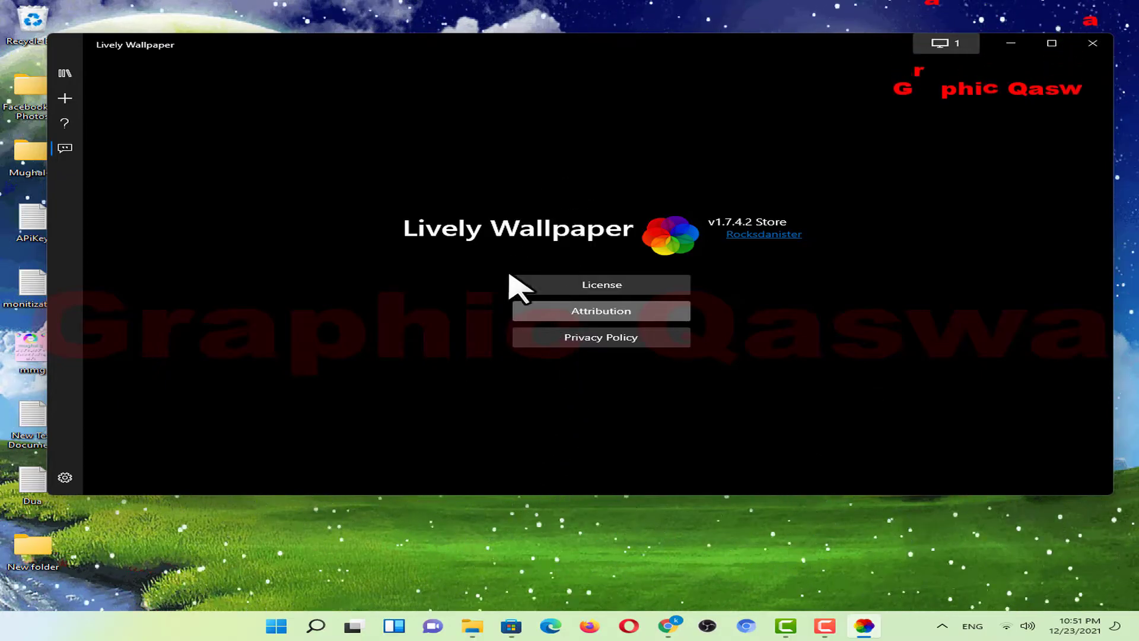
pyautogui.scroll(-3, 430, 264)
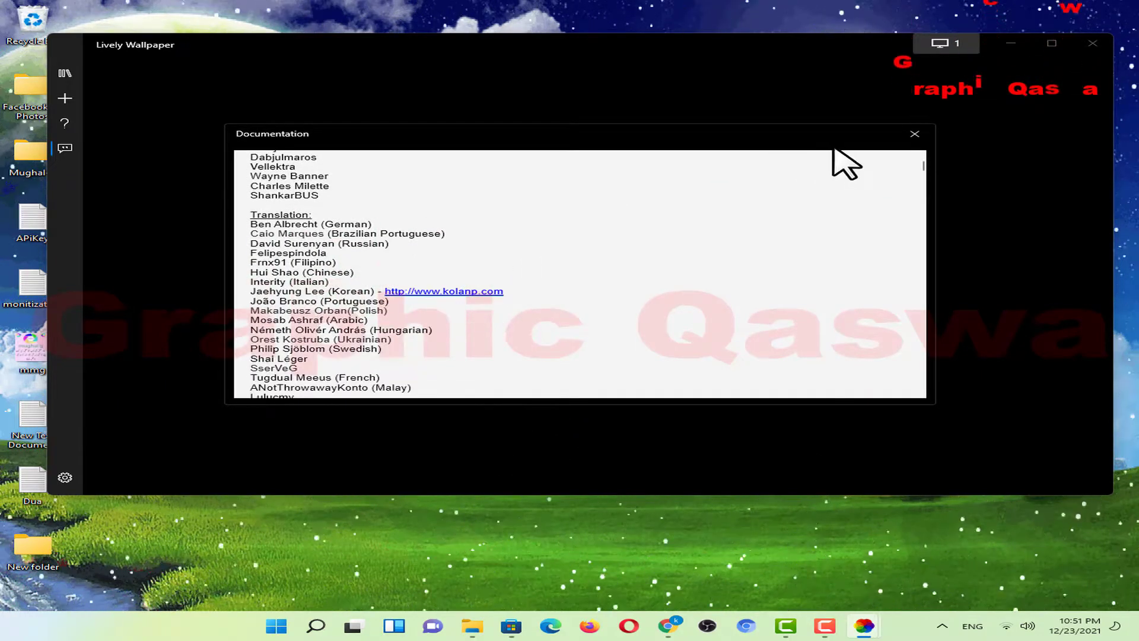
pyautogui.click(910, 145)
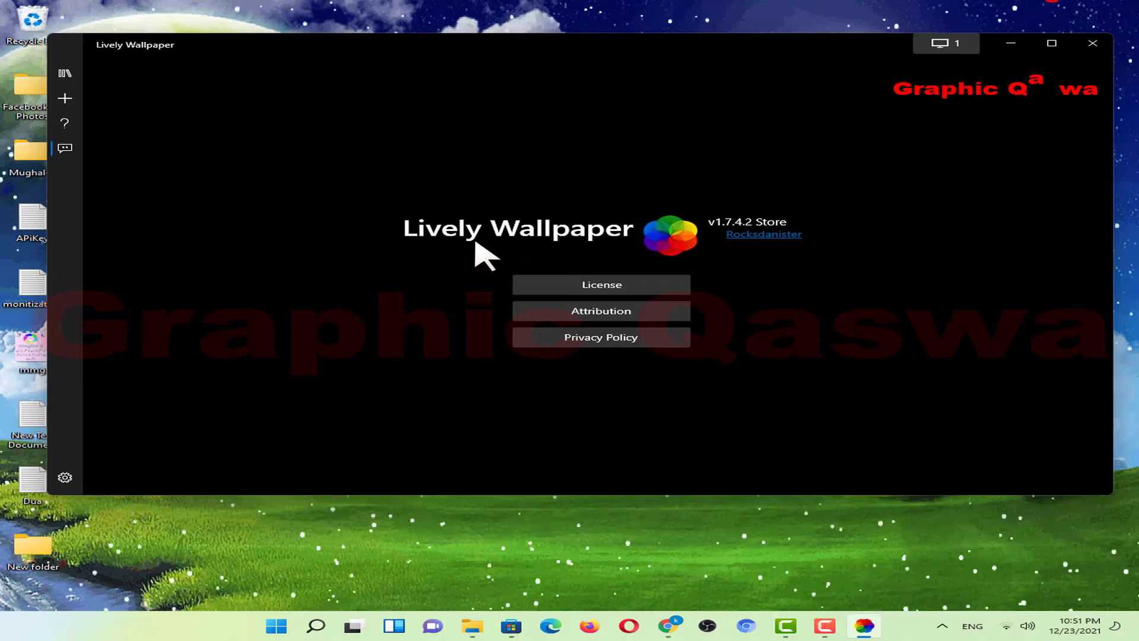
# Step: Try the Span across screens and Duplicate same wallpaper placement methods for the display, and return to Selected screen only
pyautogui.click(940, 45)
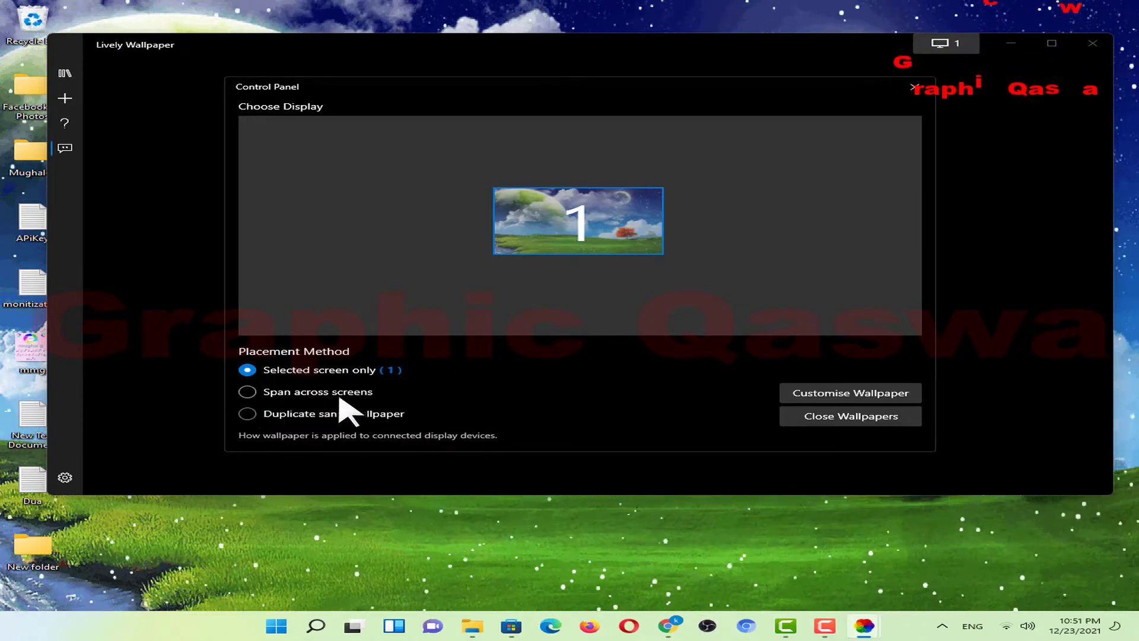
pyautogui.click(247, 392)
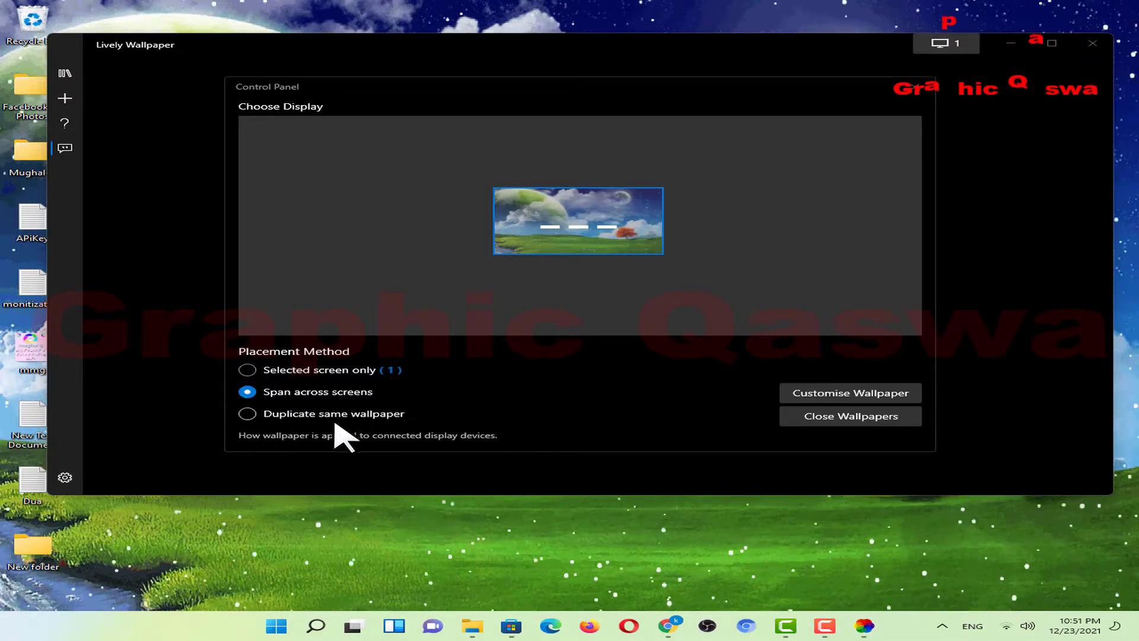
pyautogui.click(369, 418)
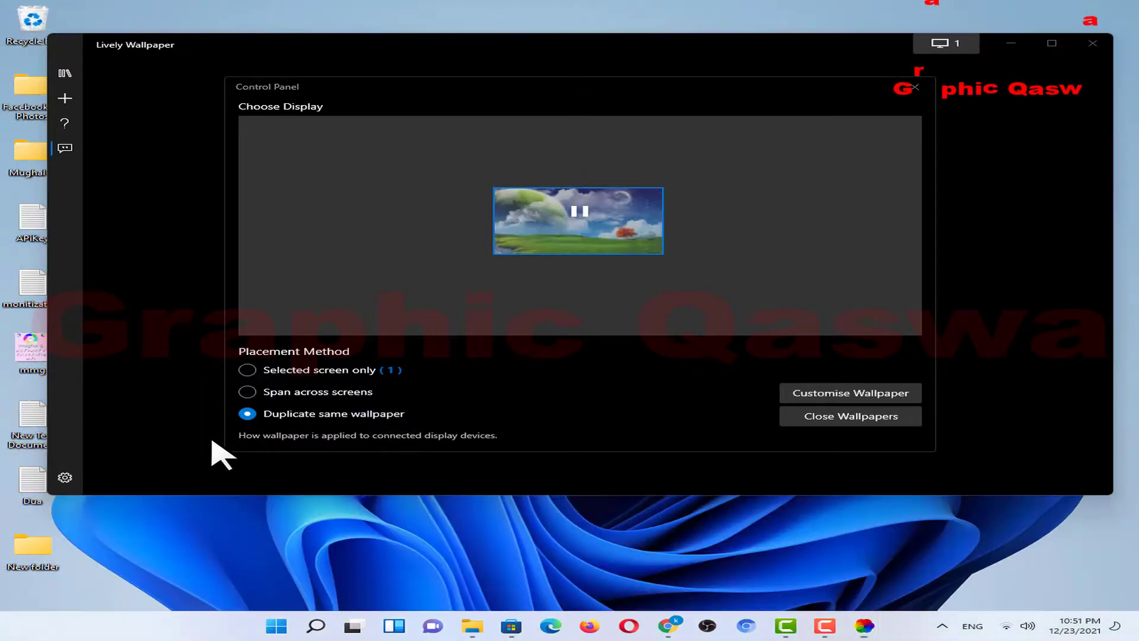
pyautogui.click(248, 371)
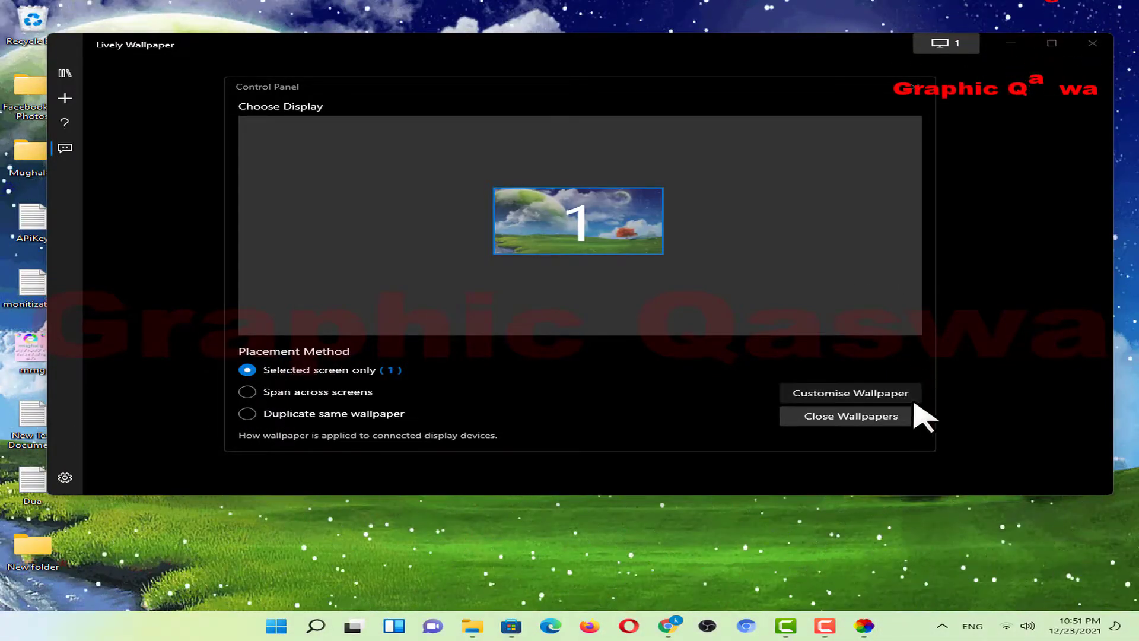
# Step: Open the customisation settings of the wallpaper on display 1 and minimize the main window to uncover the desktop
pyautogui.click(808, 394)
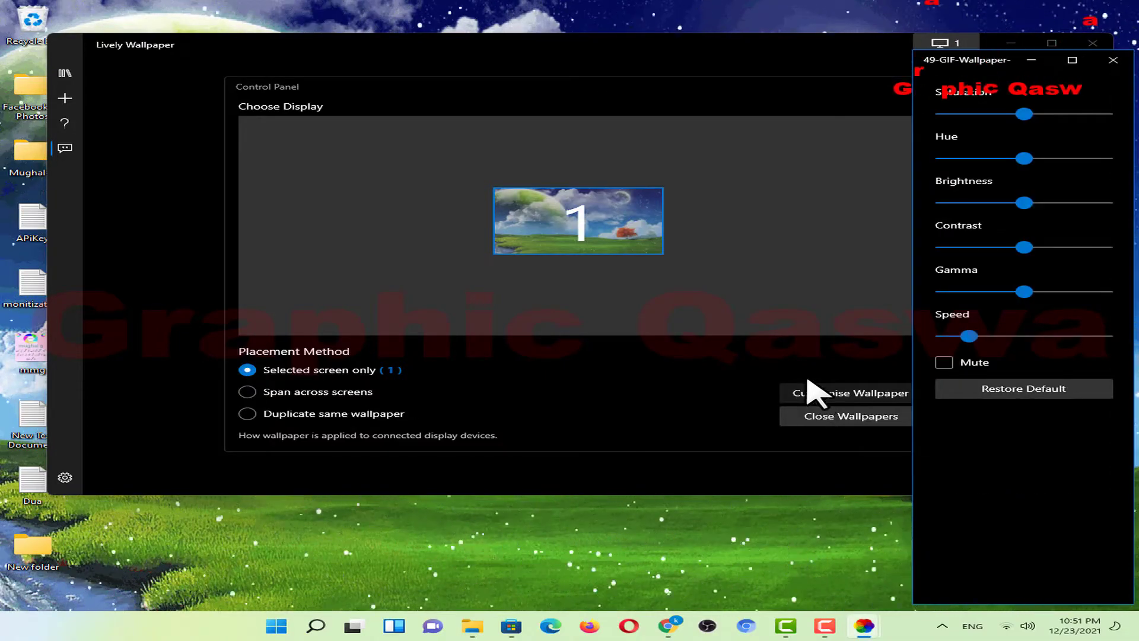
pyautogui.click(766, 63)
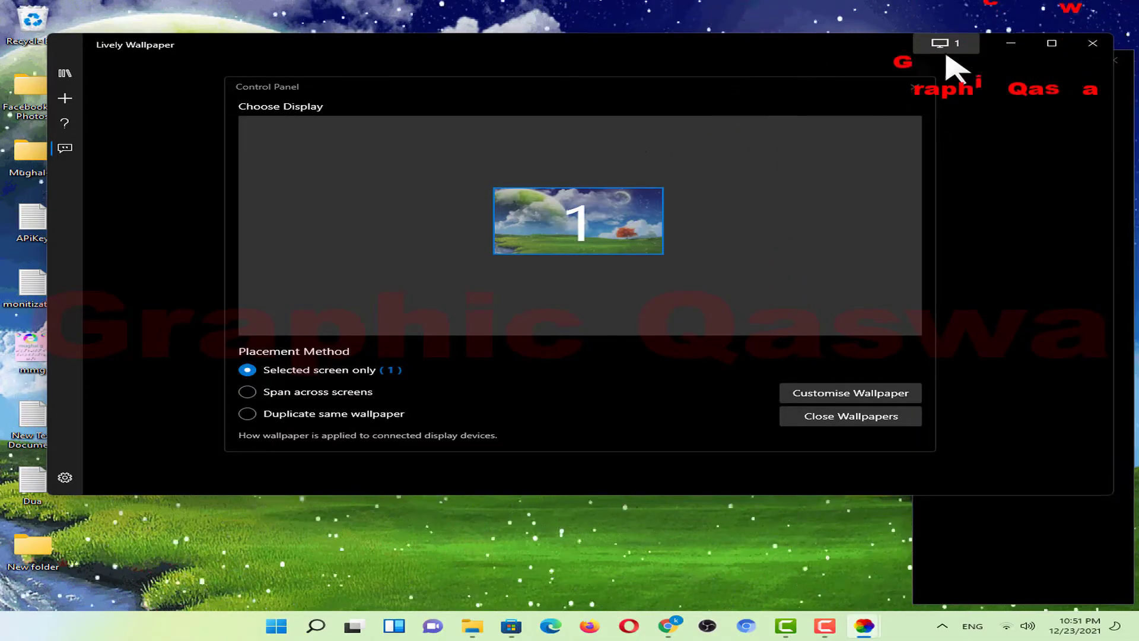
pyautogui.click(1009, 45)
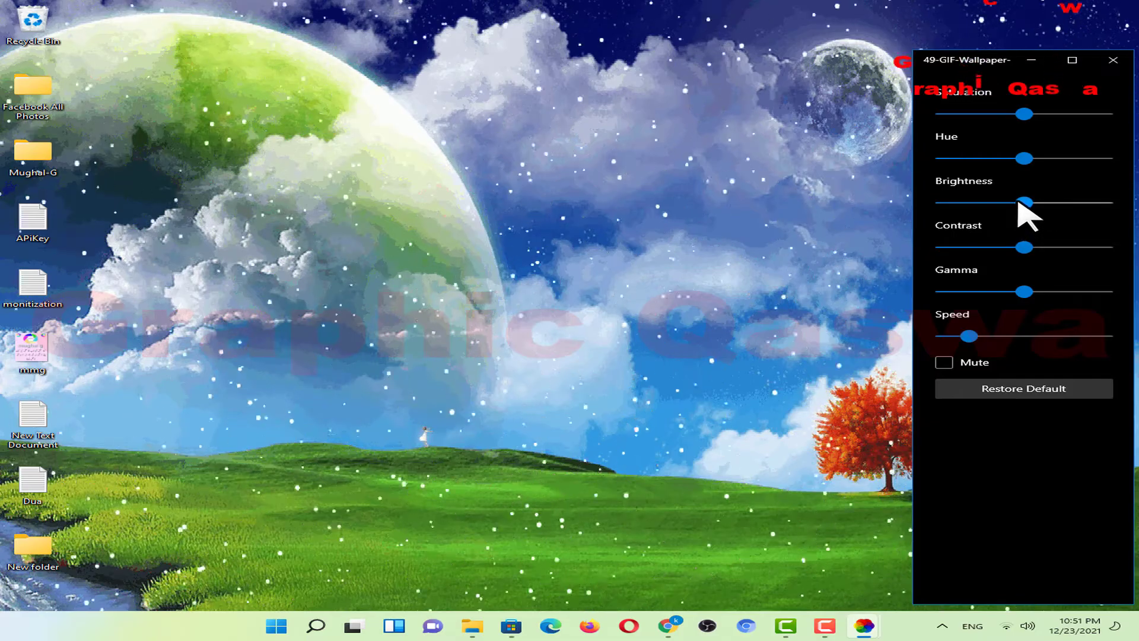
# Step: Try a brightness of about -29, lower contrast and gamma, and a faster speed on the GIF wallpaper, and restore the default values
pyautogui.moveTo(1024, 203); pyautogui.dragTo(1002, 203)
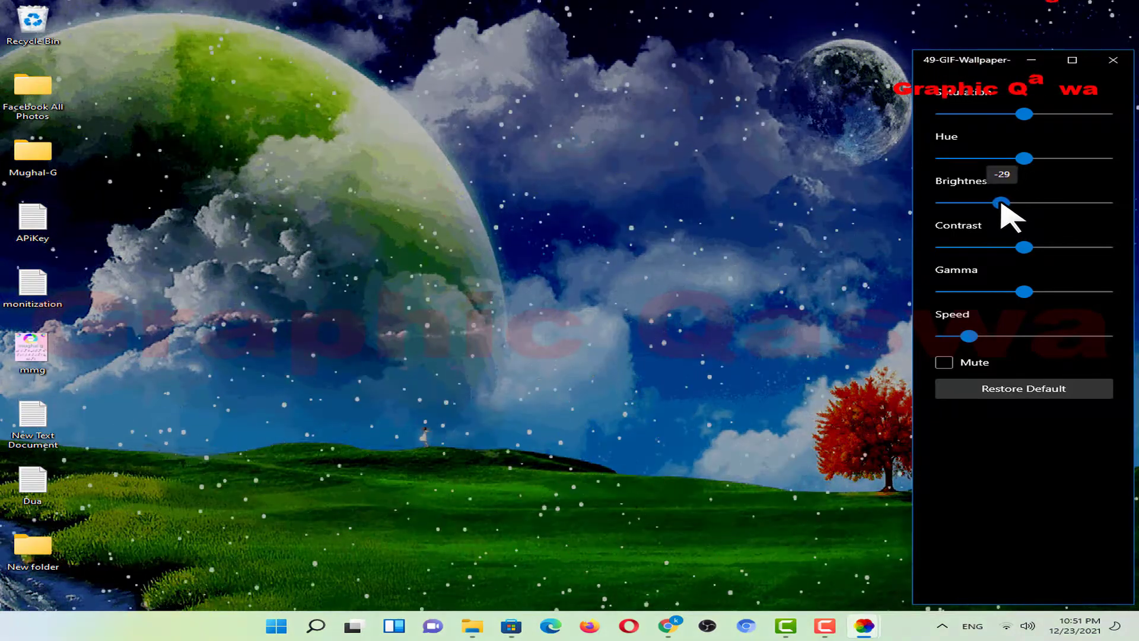
pyautogui.moveTo(1000, 203); pyautogui.dragTo(993, 300)
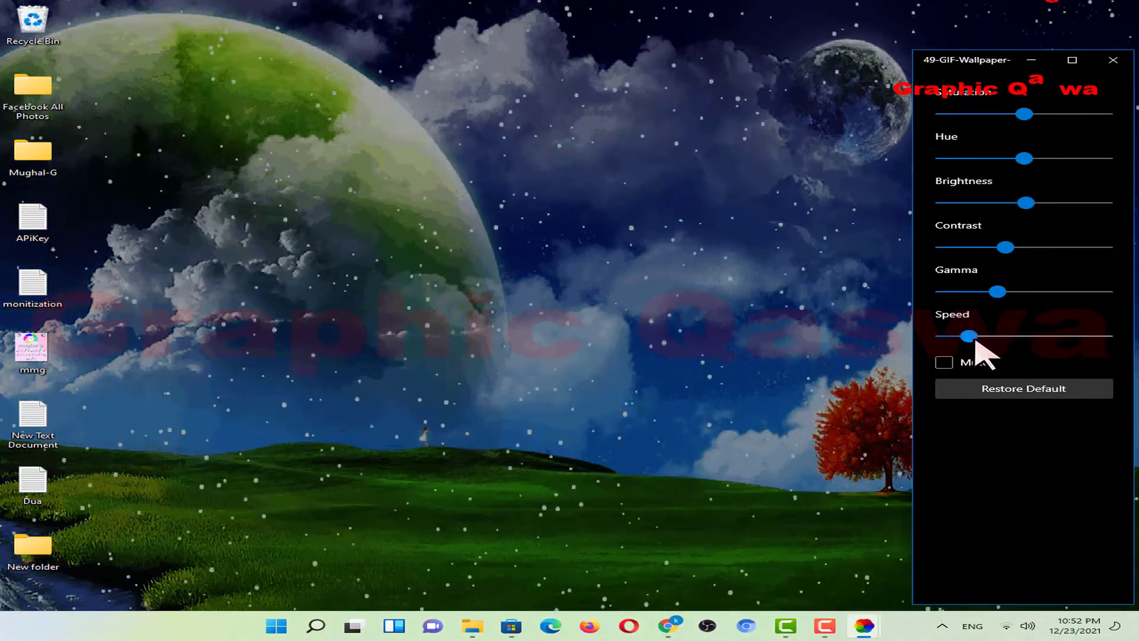
pyautogui.moveTo(971, 342); pyautogui.dragTo(996, 347)
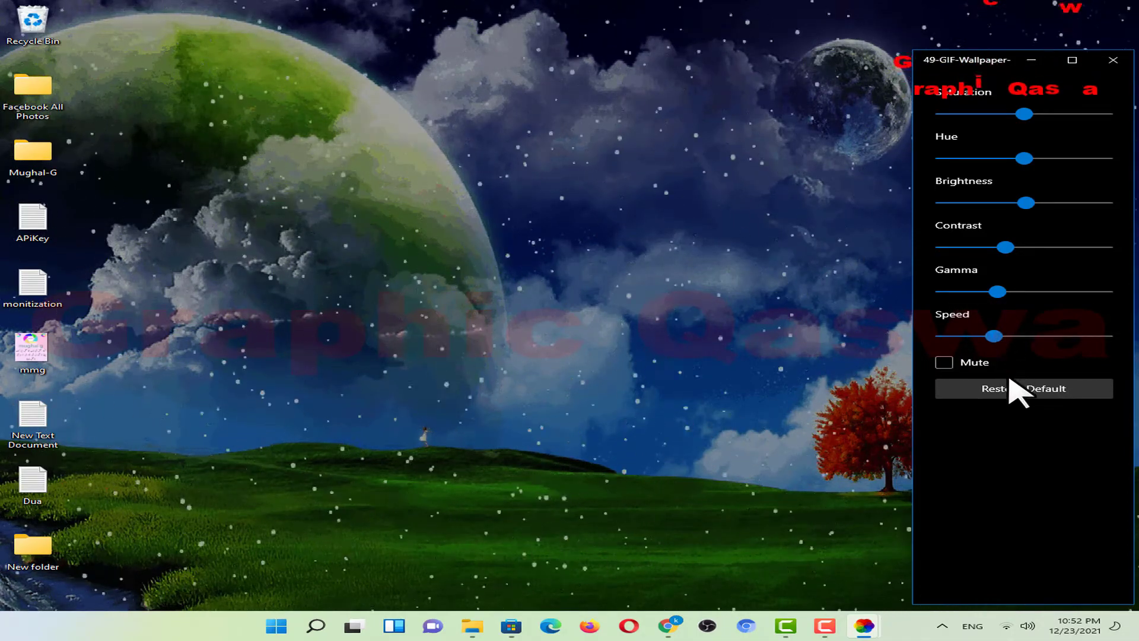
pyautogui.click(943, 363)
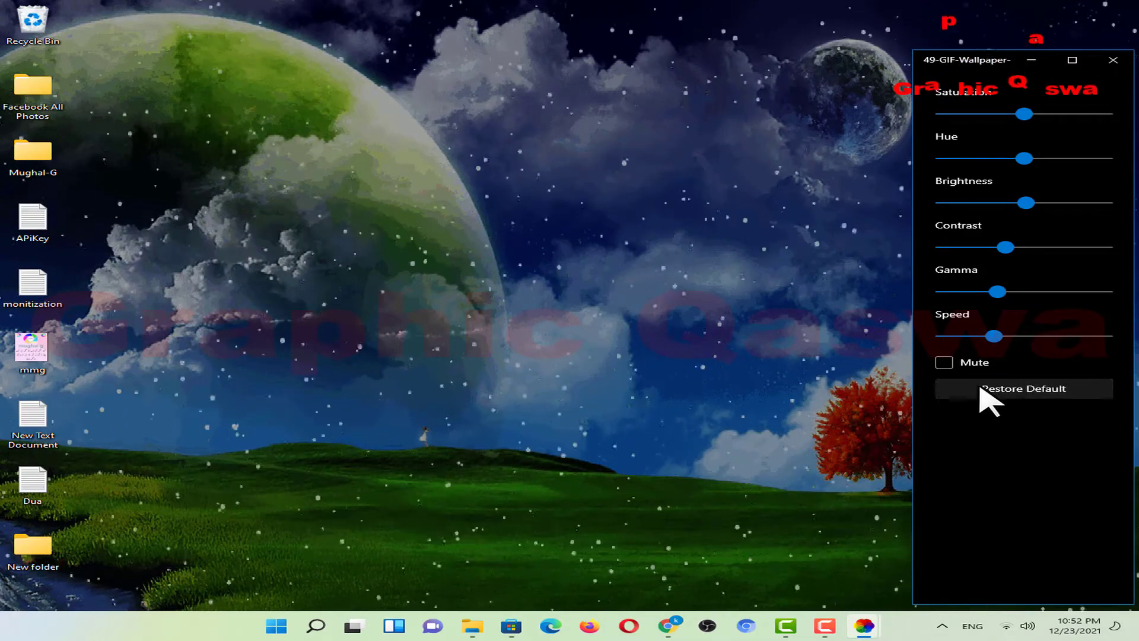
pyautogui.click(986, 397)
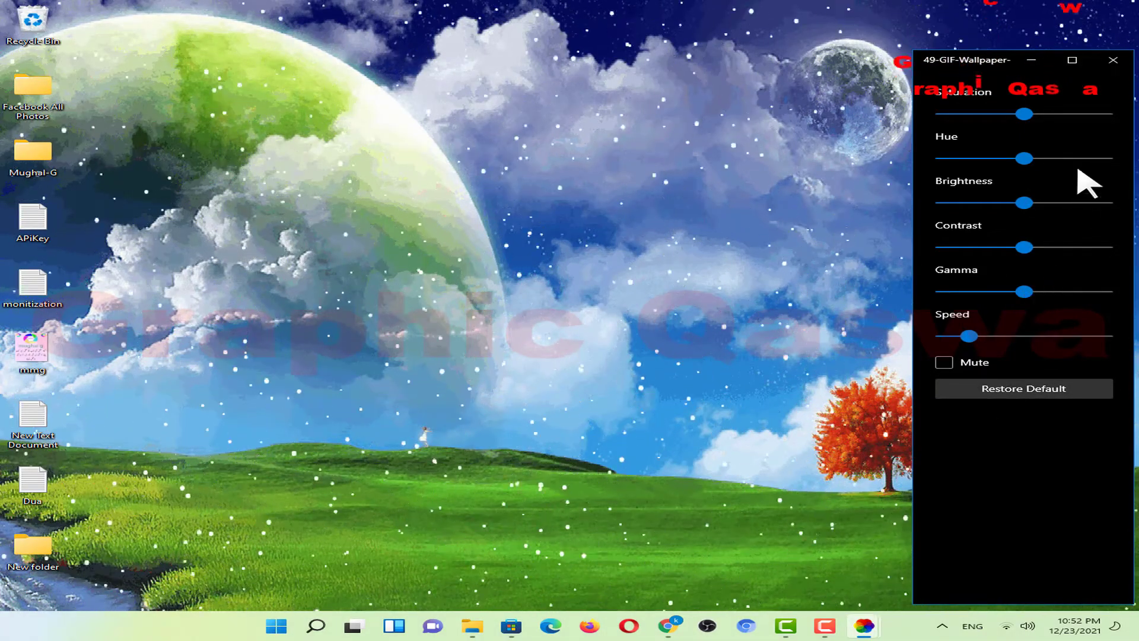
# Step: Close the wallpaper customisation window, bring back the Lively Wallpaper window and dismiss its display control panel
pyautogui.click(1120, 63)
pyautogui.click(866, 627)
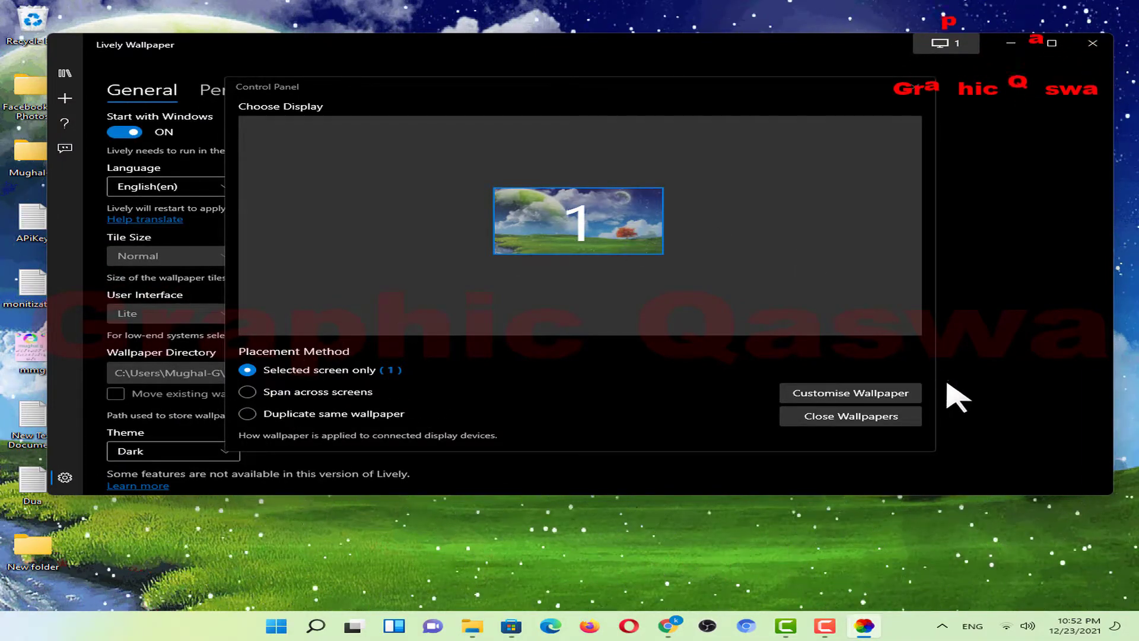
pyautogui.click(909, 90)
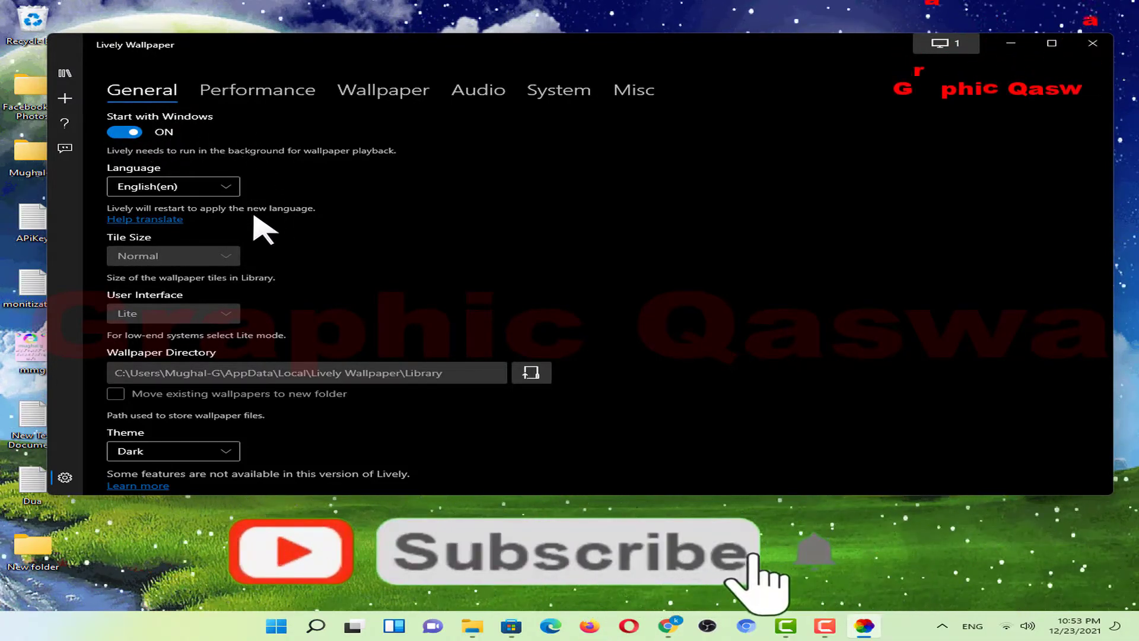
# Step: Look through the available interface languages and inspect the folder that stores the wallpaper files
pyautogui.click(219, 191)
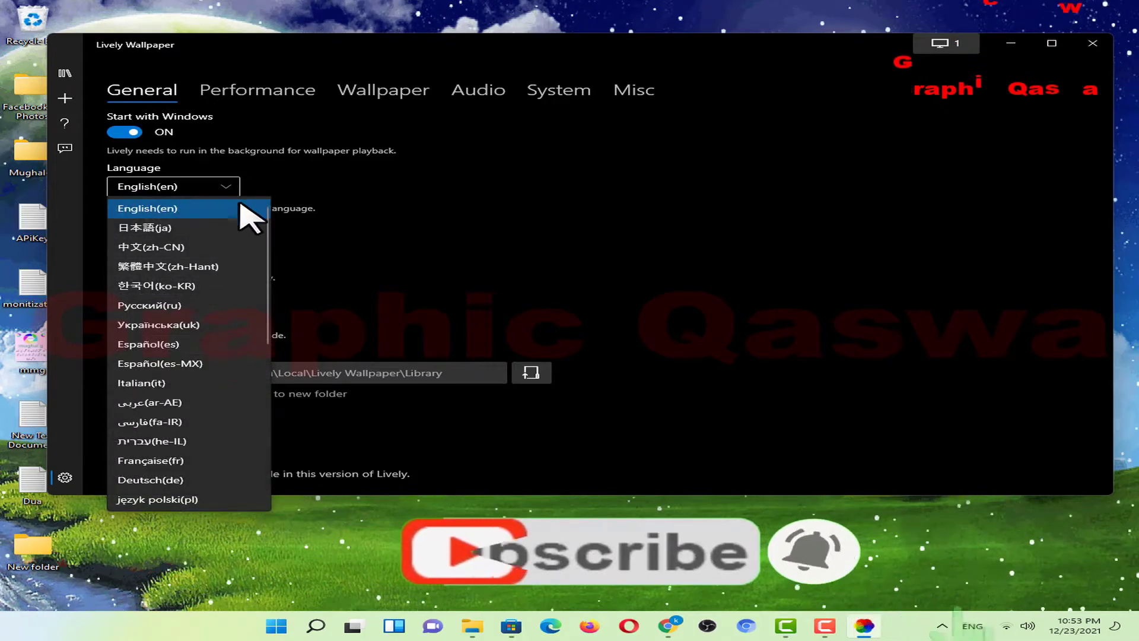
pyautogui.click(363, 200)
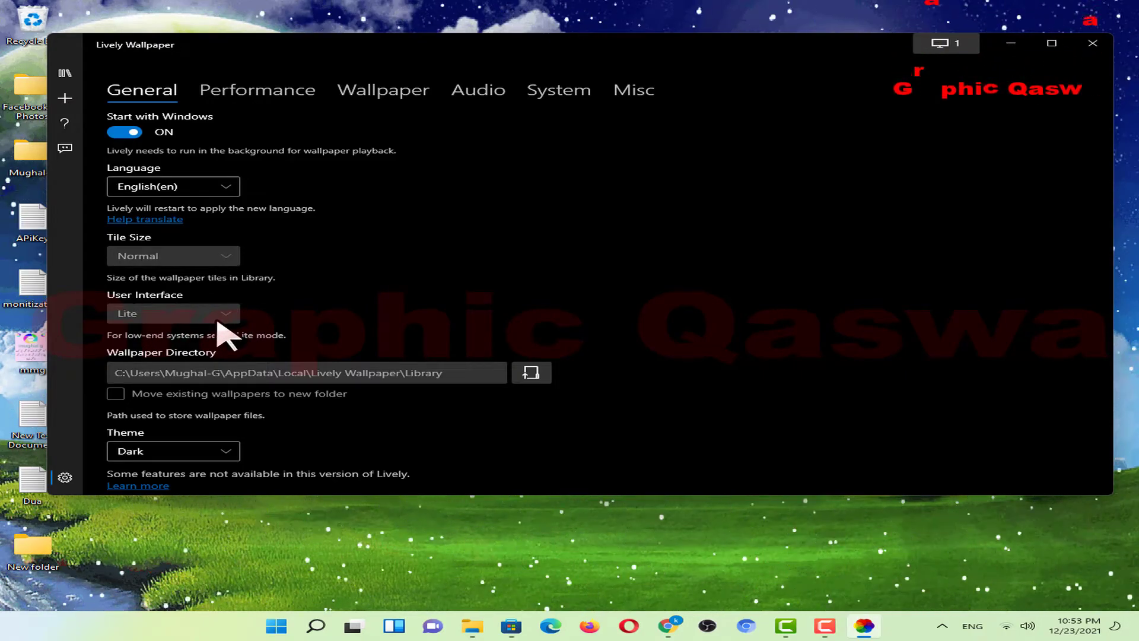
pyautogui.click(528, 379)
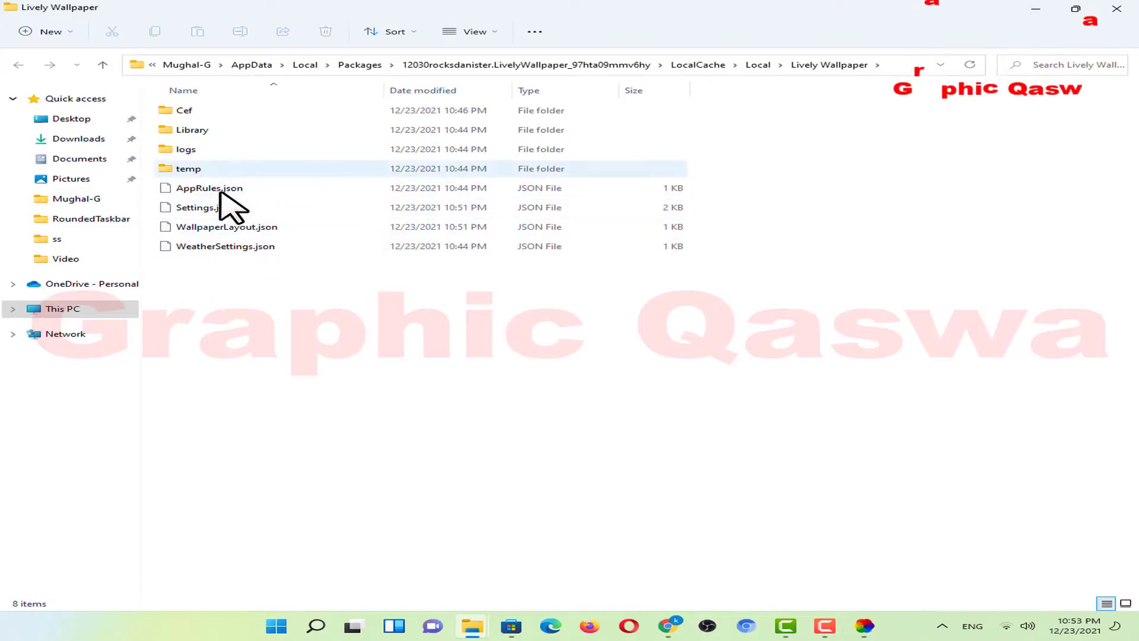
pyautogui.click(1124, 9)
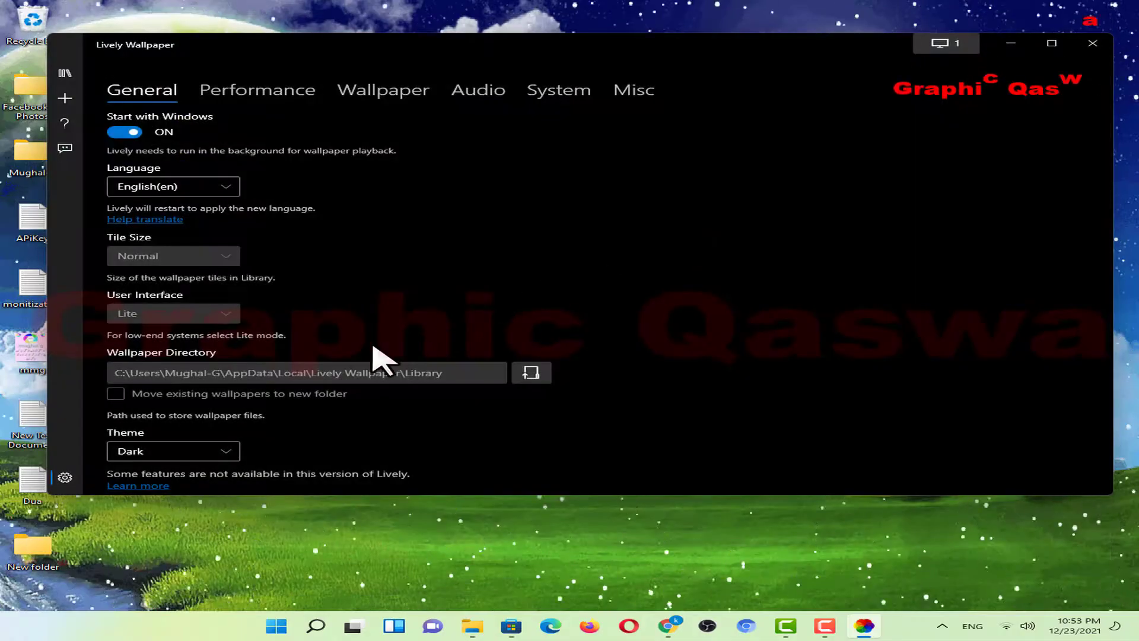
# Step: Try the Light theme and return to the Dark theme
pyautogui.click(157, 456)
pyautogui.click(164, 492)
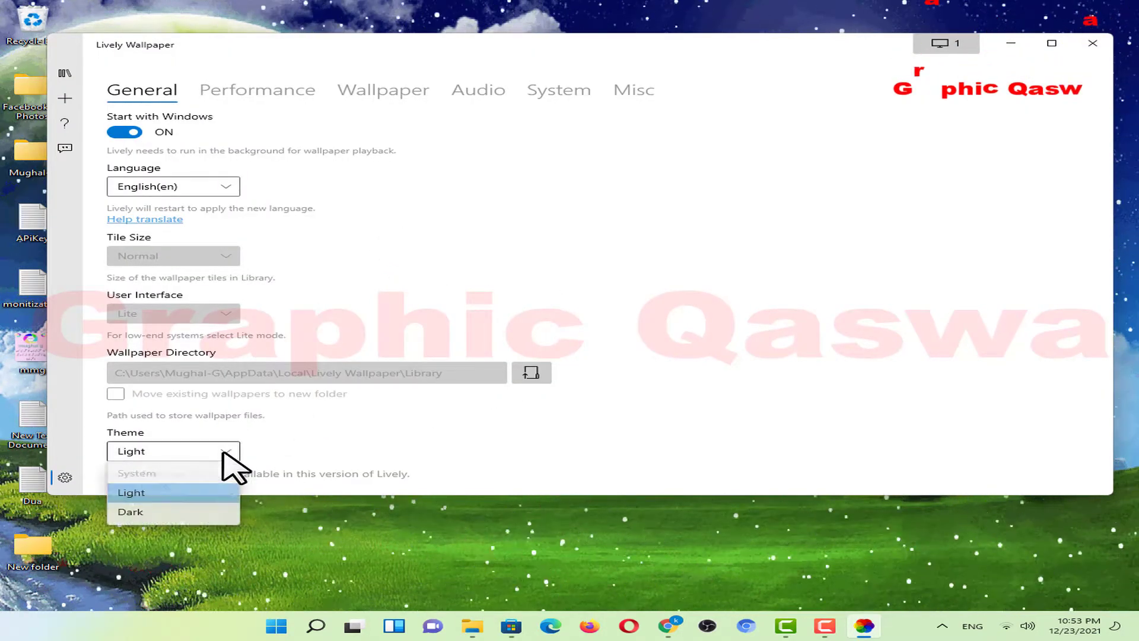
pyautogui.click(176, 511)
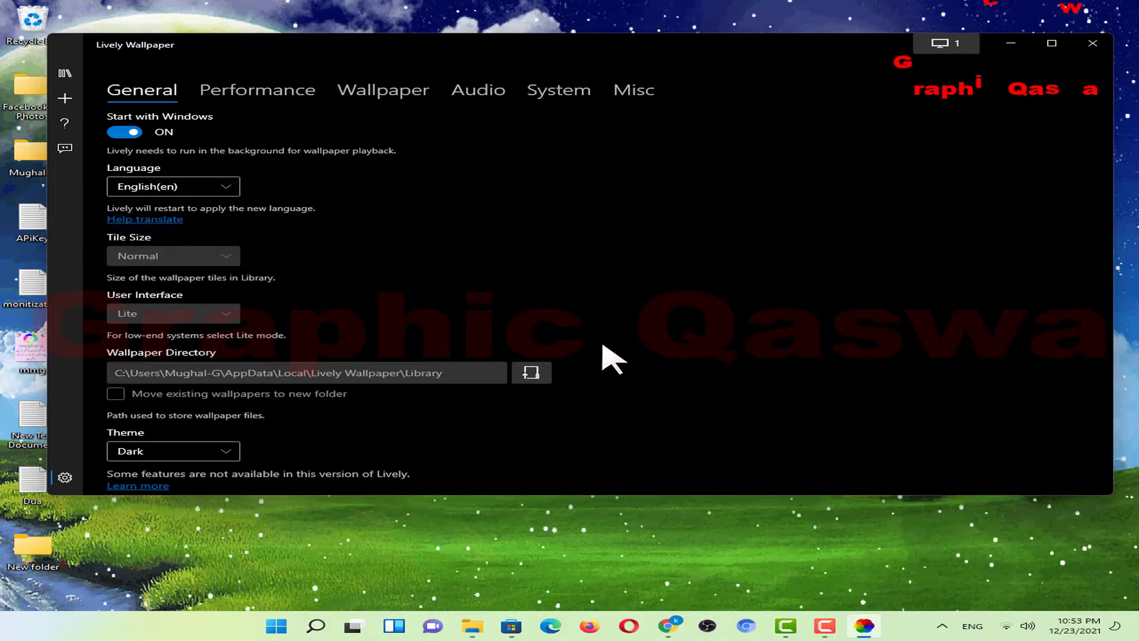
# Step: Review the Performance playback settings and the choices for what happens when applications run fullscreen
pyautogui.click(238, 96)
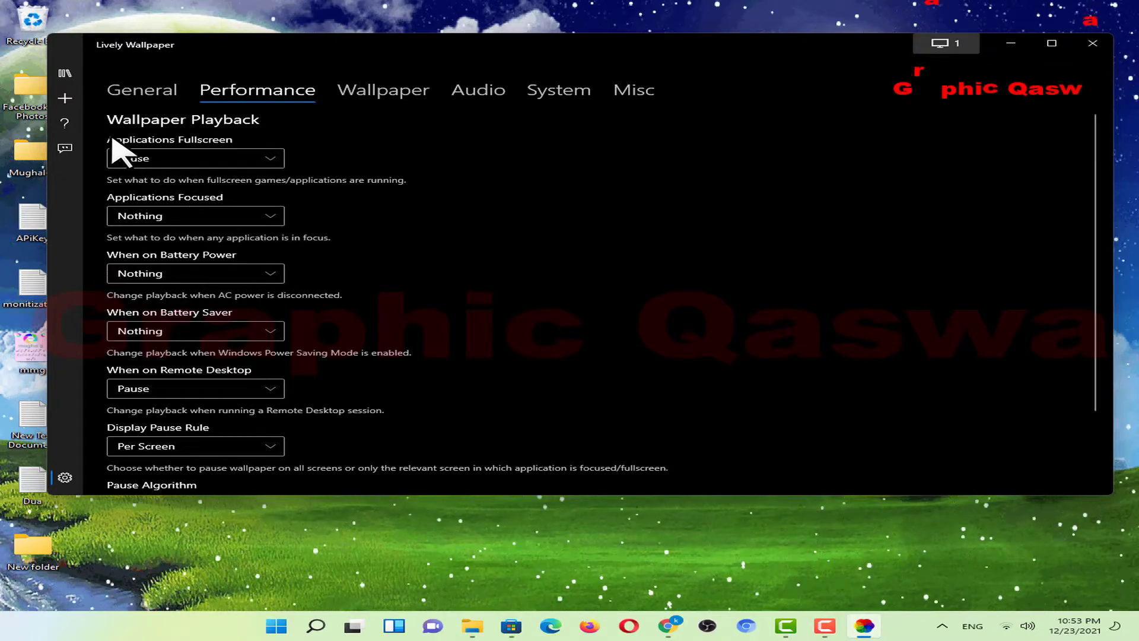
pyautogui.click(277, 160)
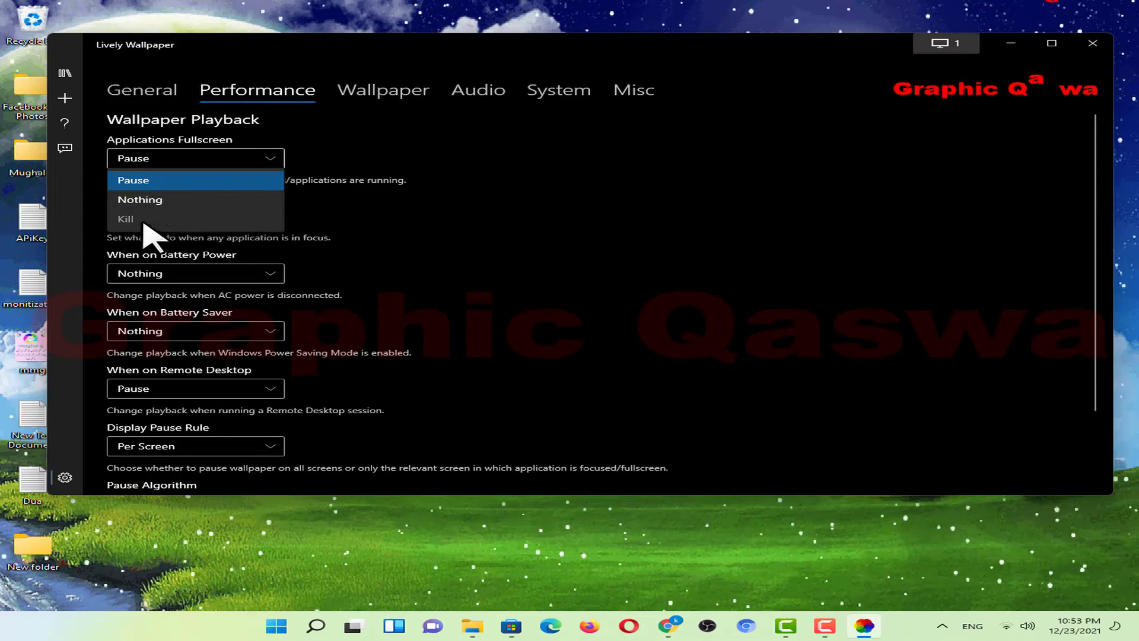
pyautogui.click(445, 248)
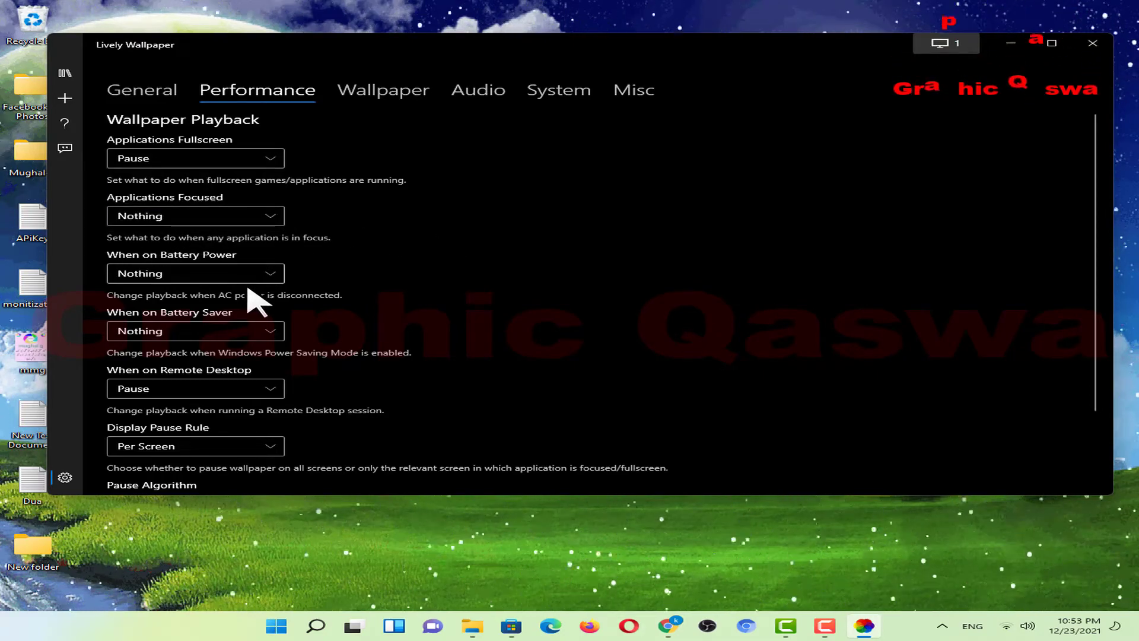
pyautogui.scroll(-1, 254, 292)
# Step: Examine the fit choices and the wallpaper input choices in the Wallpaper settings
pyautogui.click(362, 98)
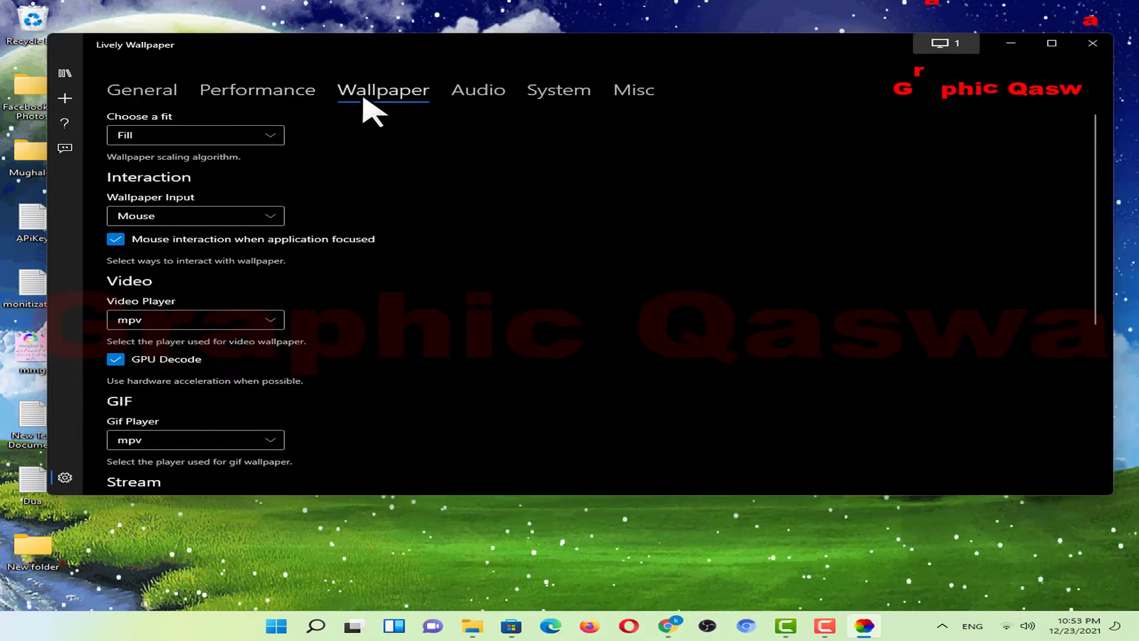
pyautogui.click(268, 136)
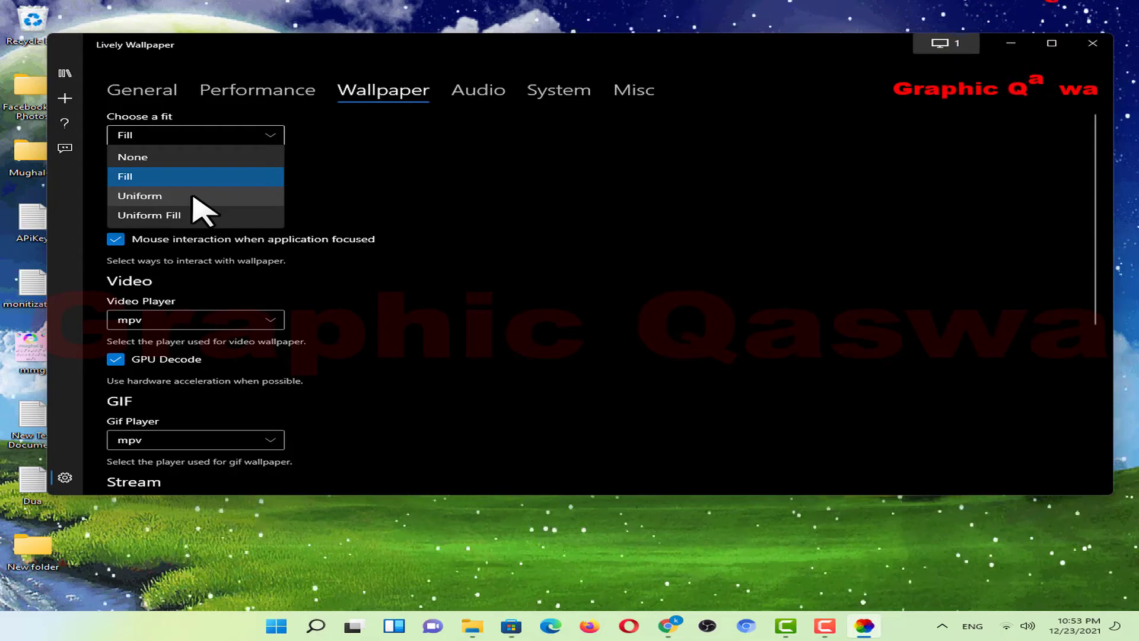
pyautogui.click(393, 223)
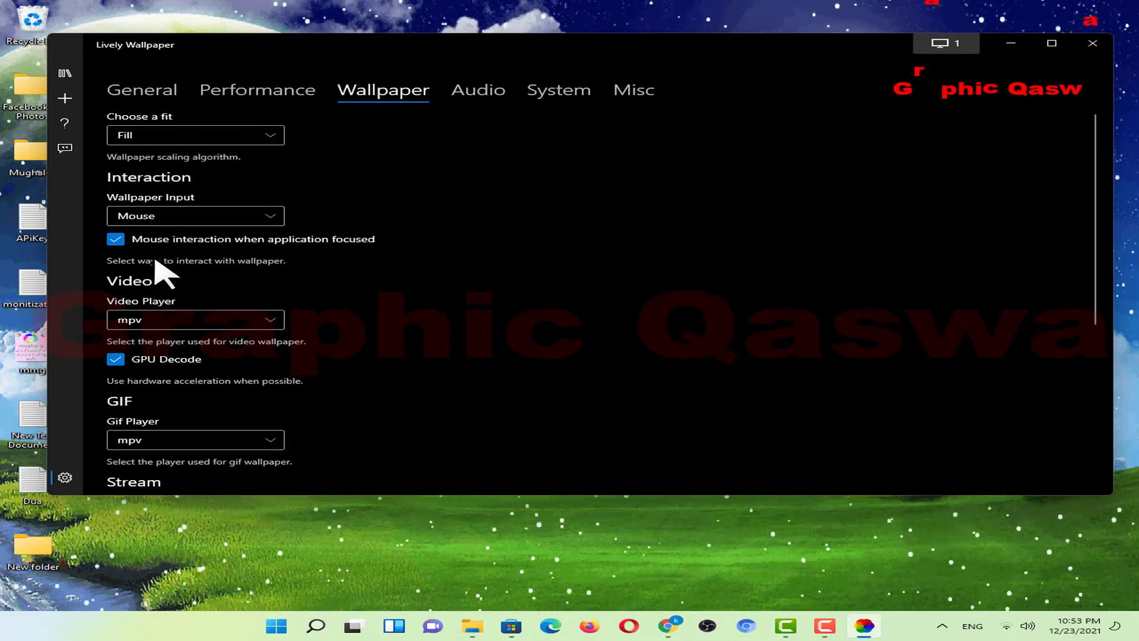
pyautogui.click(204, 219)
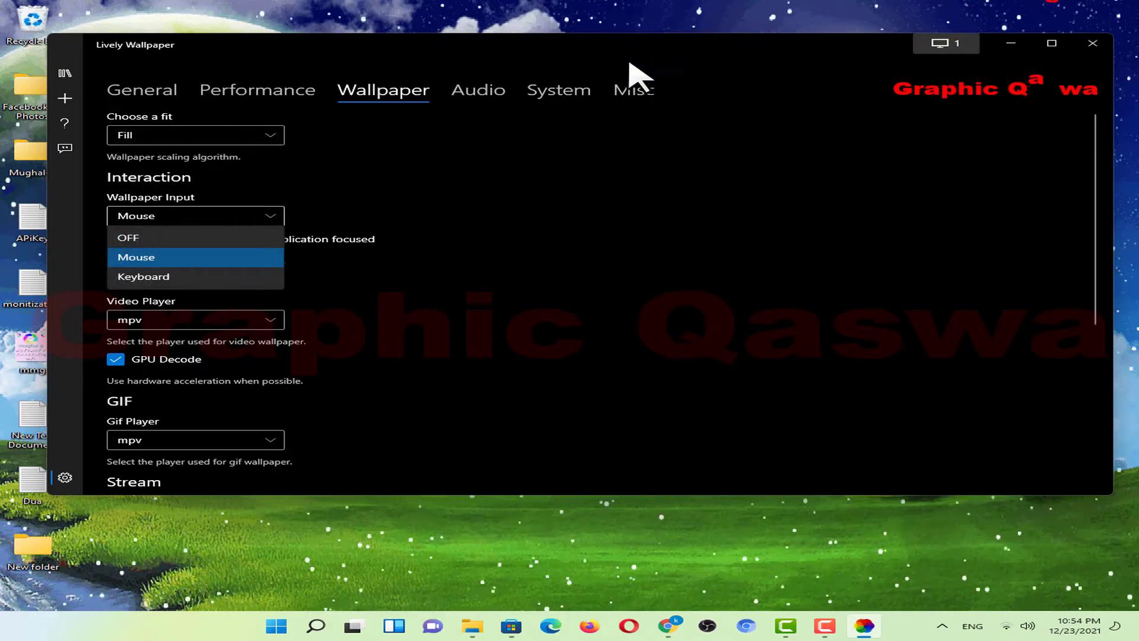
# Step: Return to the wallpaper library and apply the Fluids v2 wallpaper
pyautogui.click(68, 71)
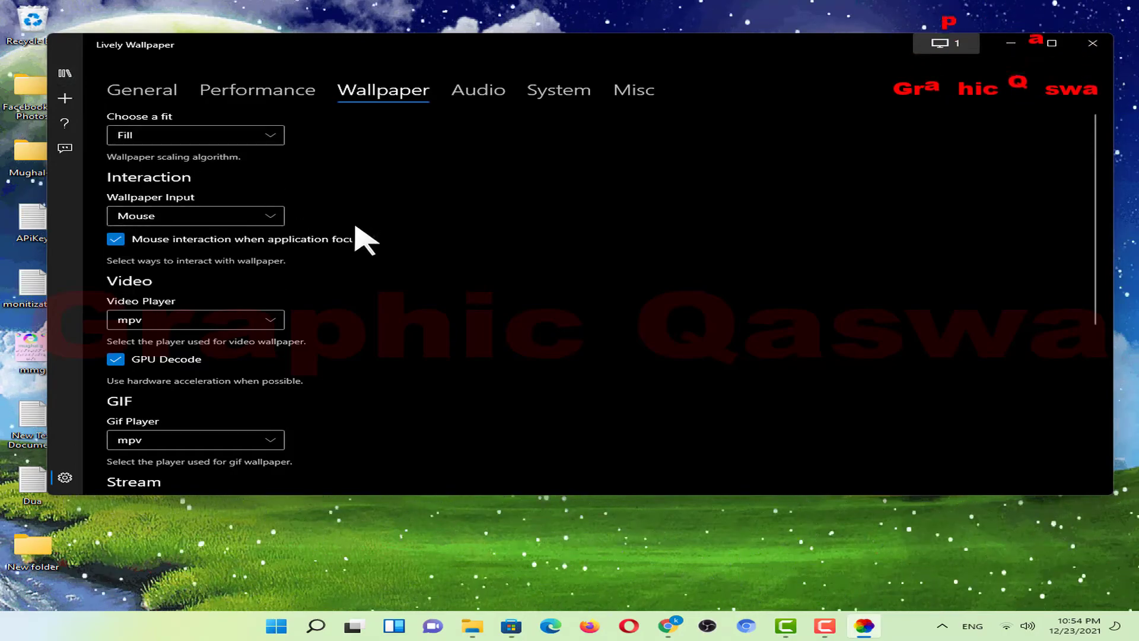
pyautogui.click(66, 73)
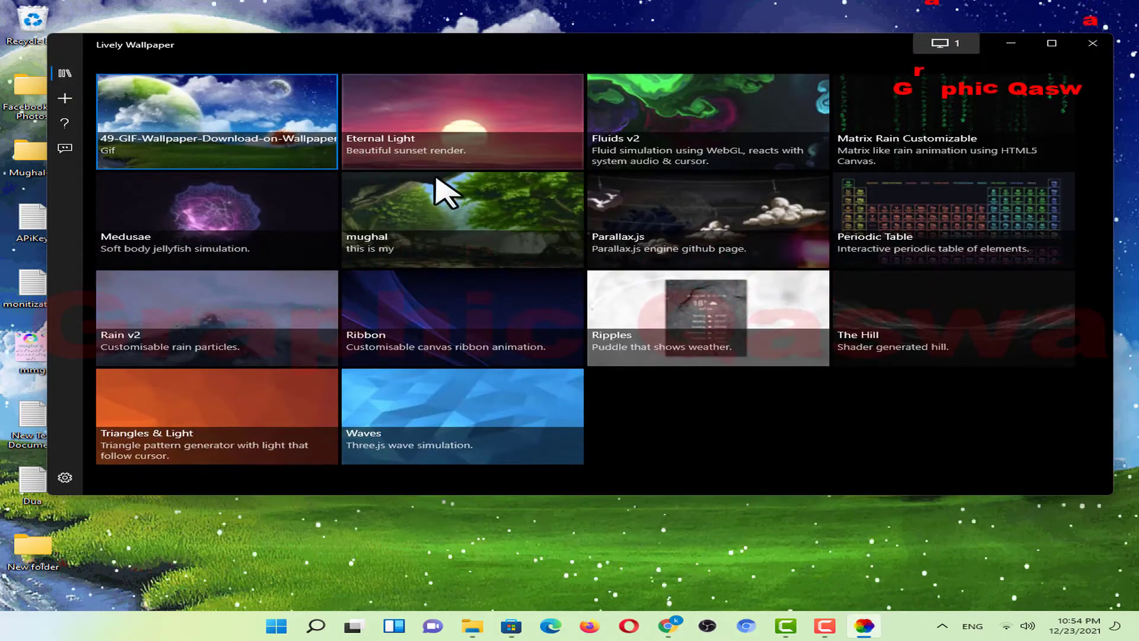
pyautogui.click(655, 119)
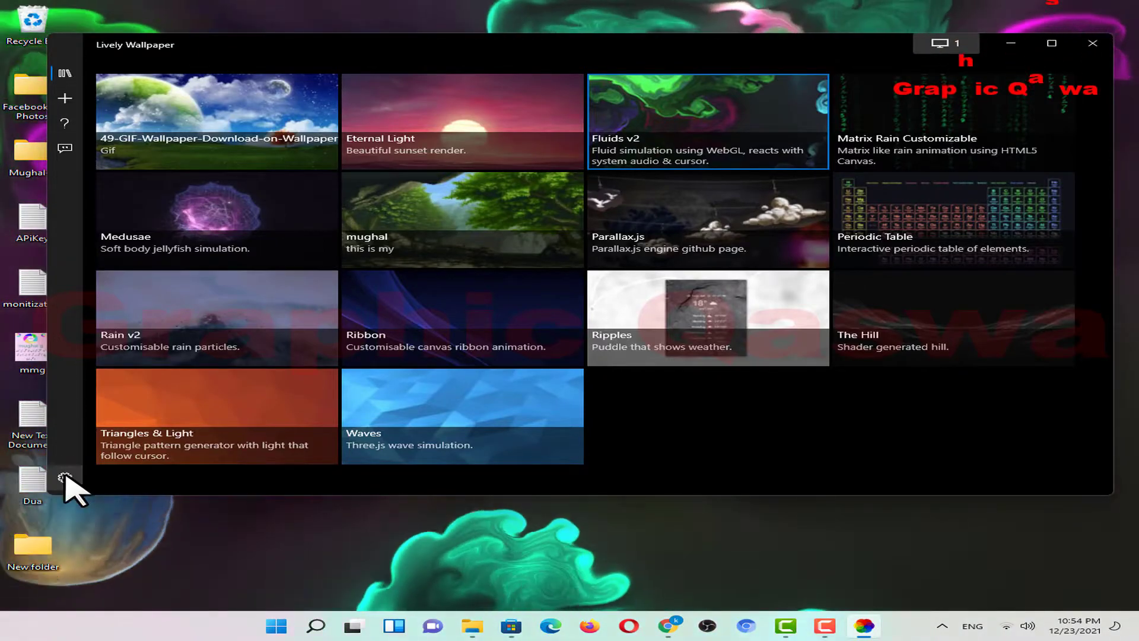
# Step: Go back to the Wallpaper settings and try OFF and Keyboard as the wallpaper input
pyautogui.click(65, 478)
pyautogui.click(378, 98)
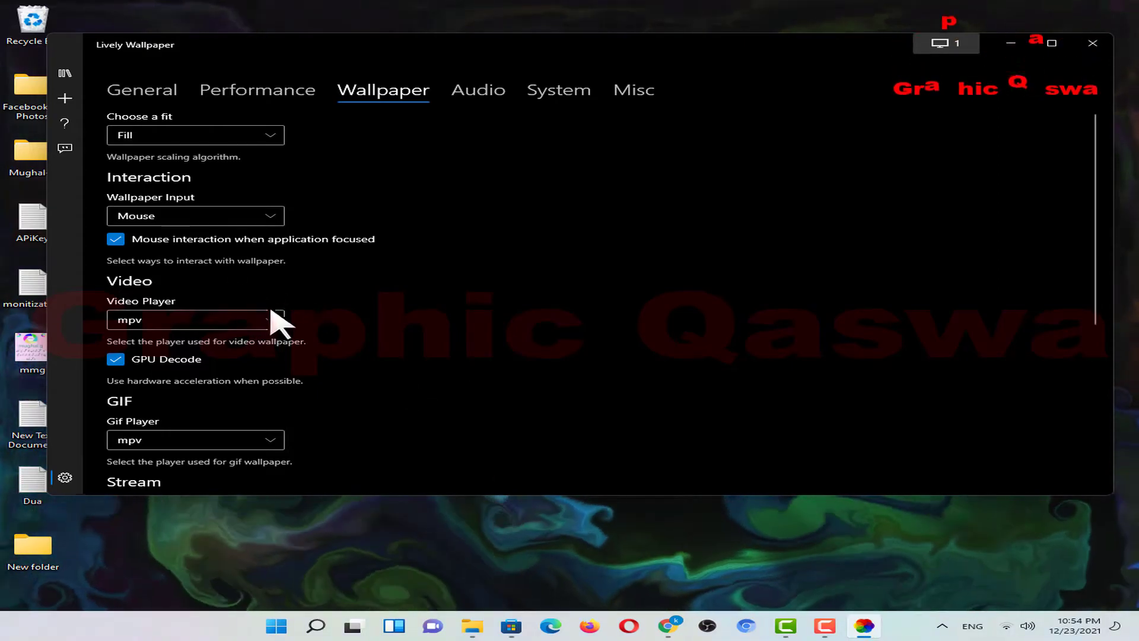
pyautogui.click(269, 216)
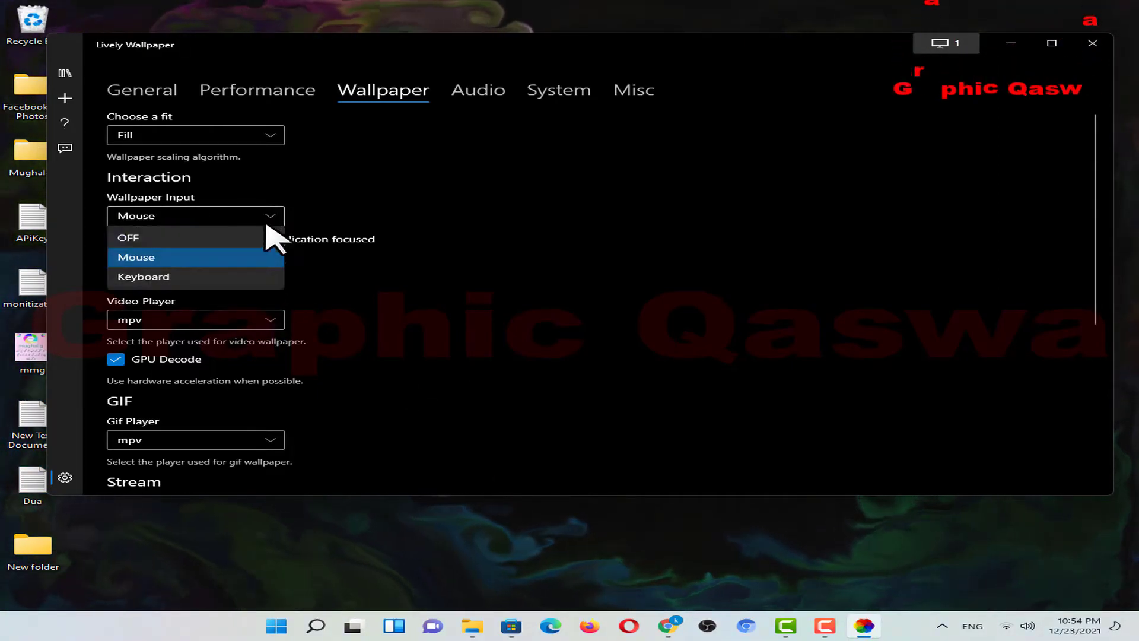
pyautogui.click(175, 235)
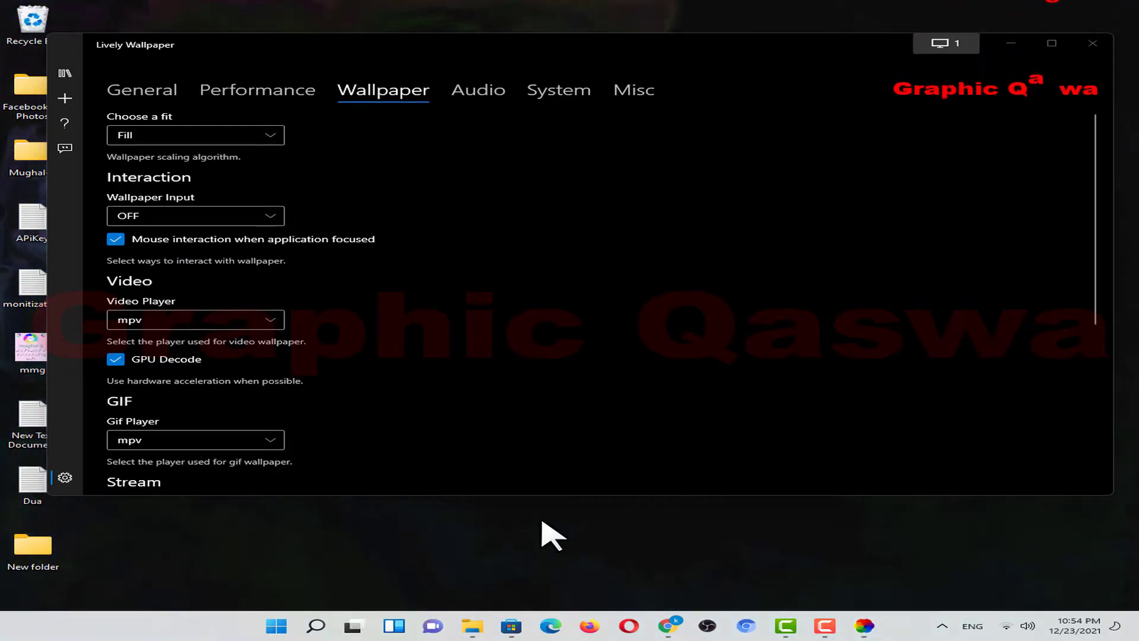
pyautogui.click(264, 222)
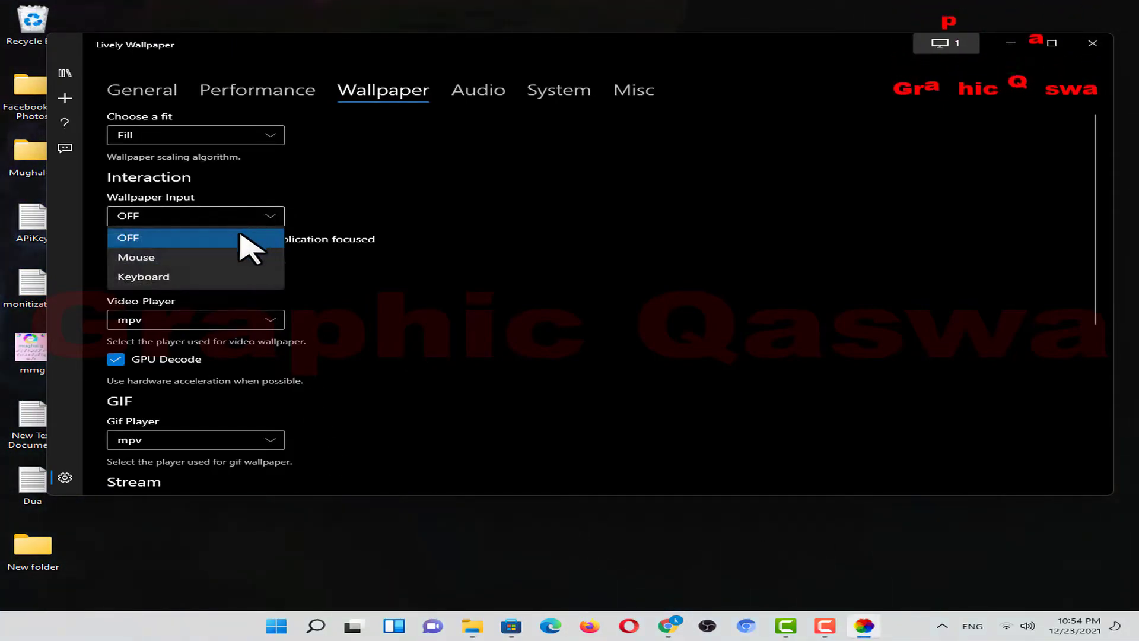
pyautogui.press('Escape')
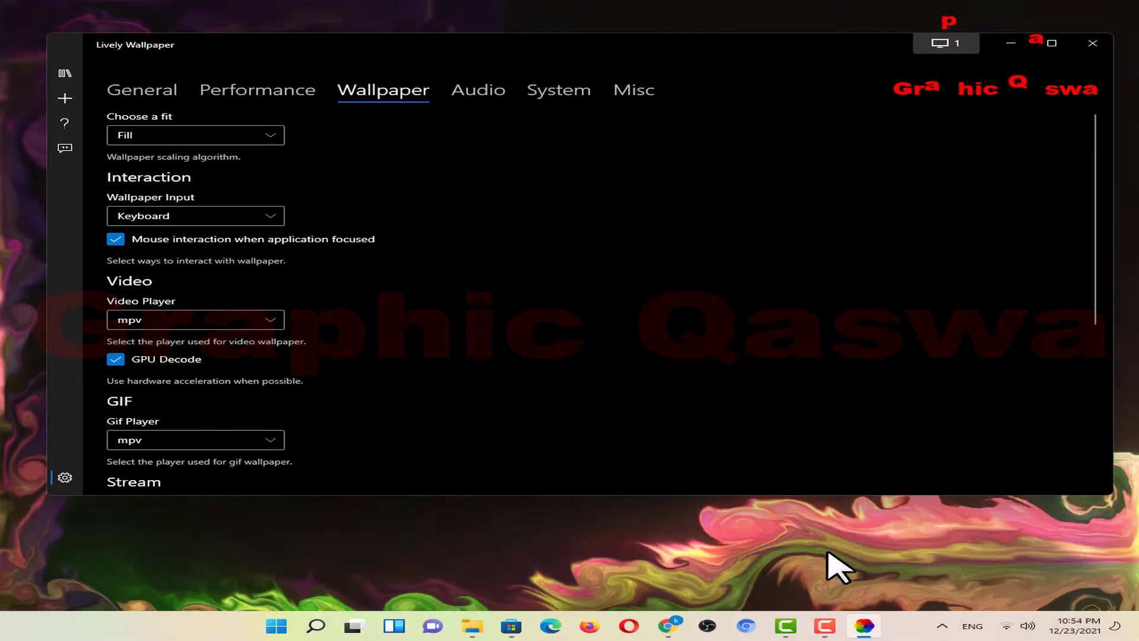
# Step: Set the wallpaper input to Mouse and disable mouse interaction when an application is focused
pyautogui.click(270, 216)
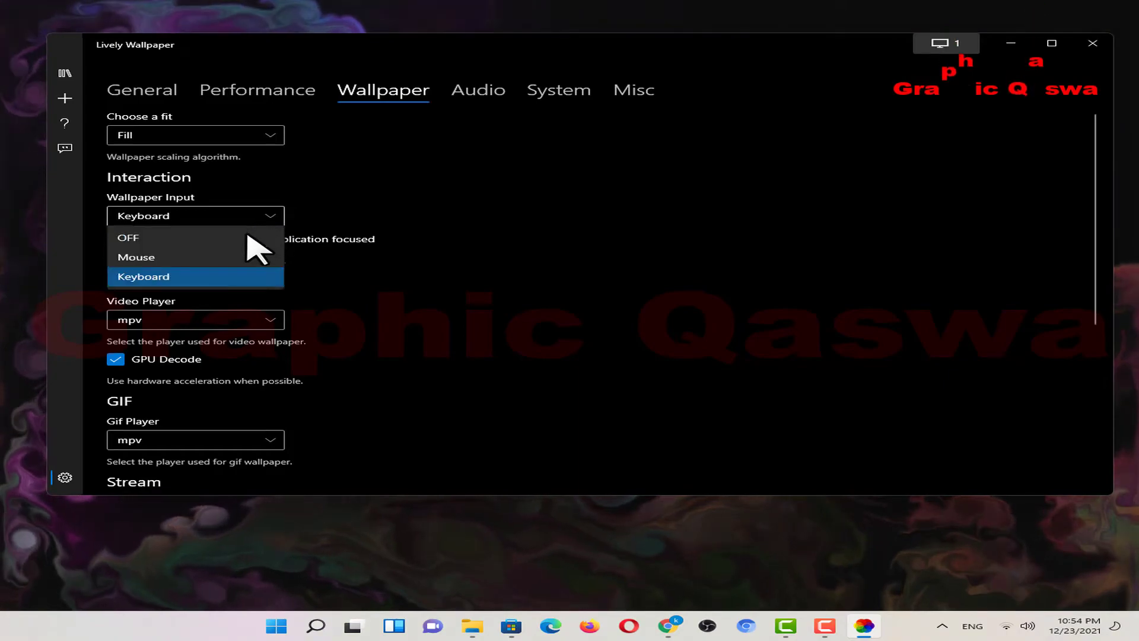
pyautogui.click(176, 260)
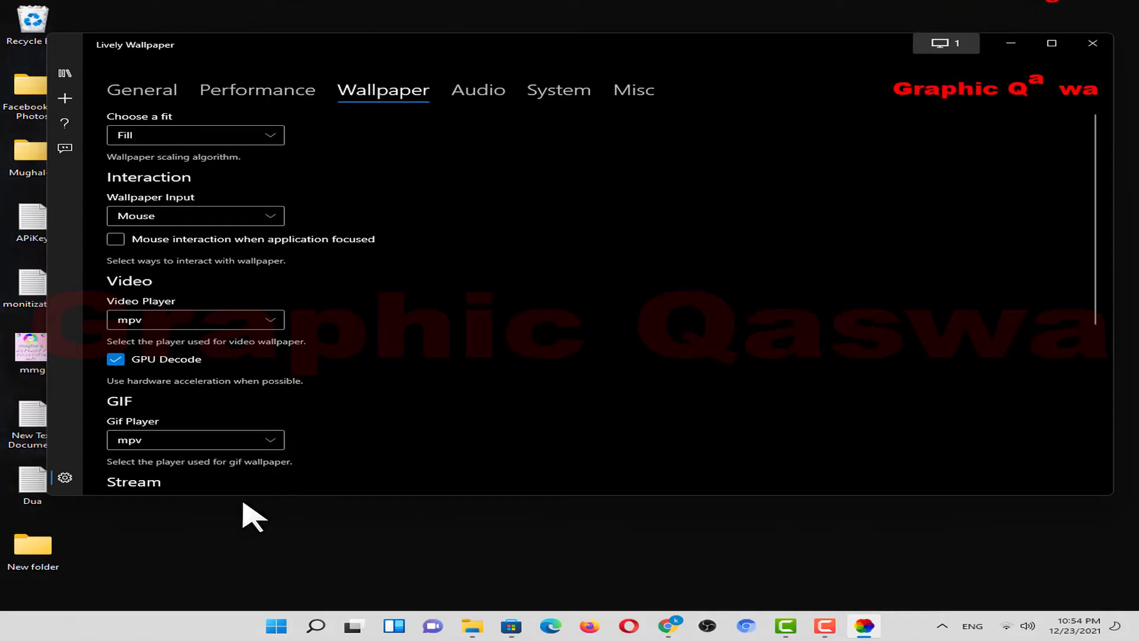
# Step: Minimize the settings window to watch Fluids v2 react to the pointer and refresh the desktop
pyautogui.click(1010, 44)
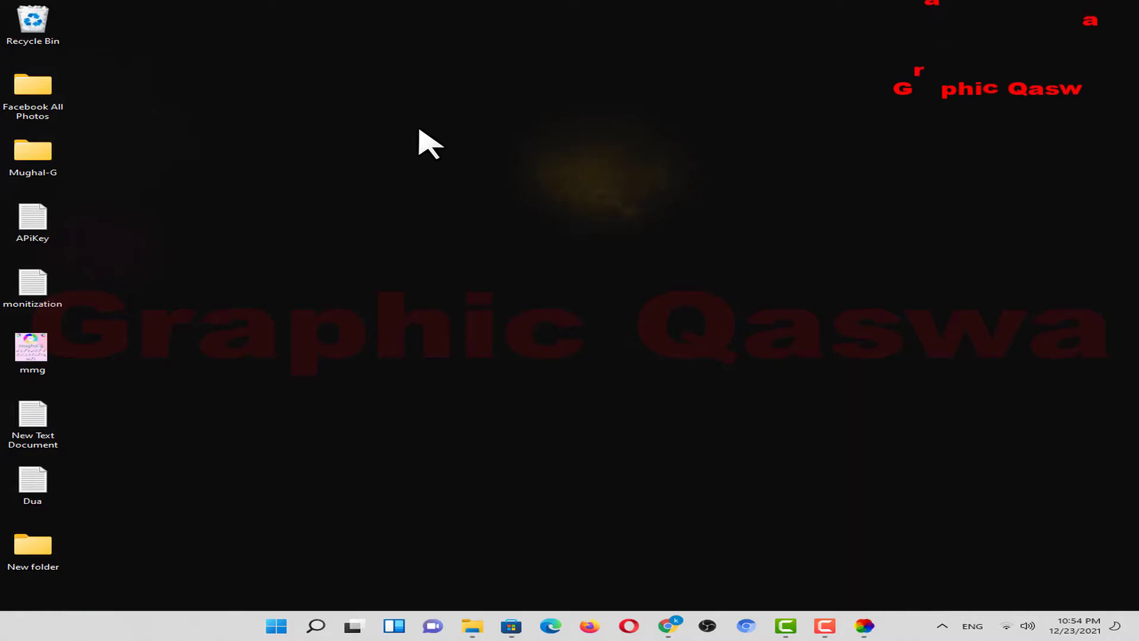
pyautogui.rightClick(291, 138)
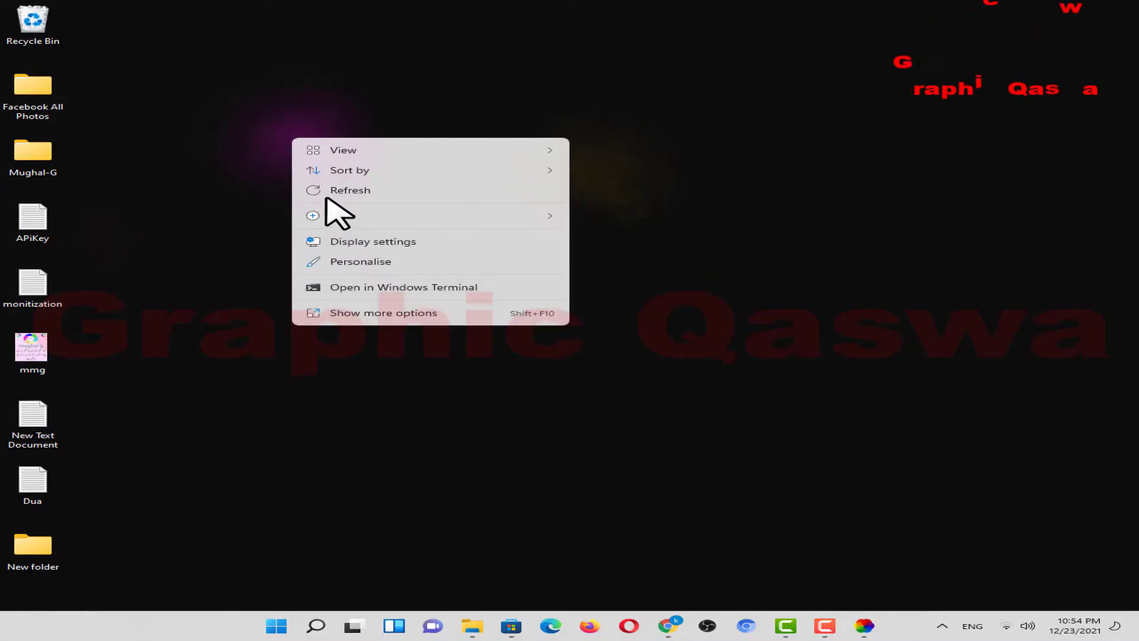
pyautogui.click(332, 191)
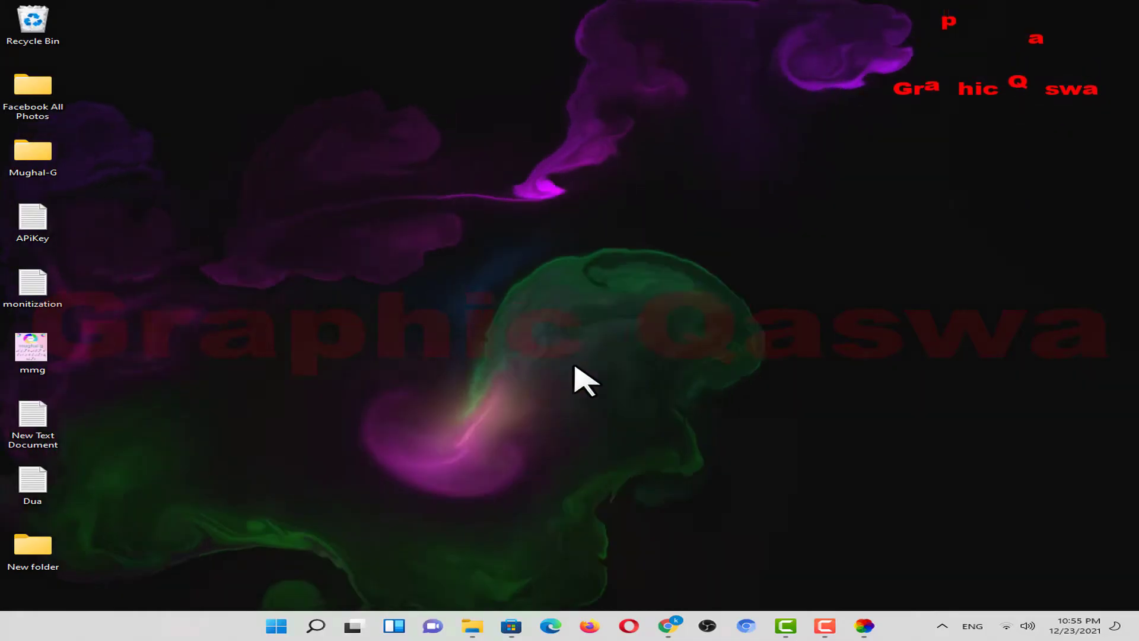
# Step: Re-enable mouse interaction when an application is focused, set the wallpaper input to Keyboard and check the wallpaper on the desktop
pyautogui.click(865, 626)
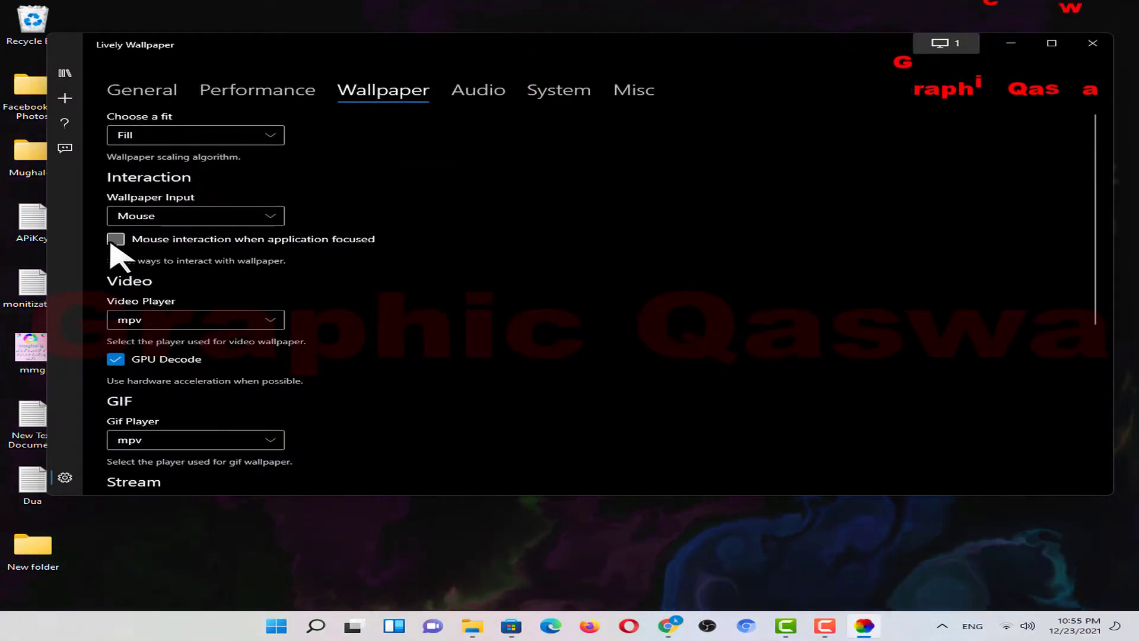
pyautogui.click(149, 218)
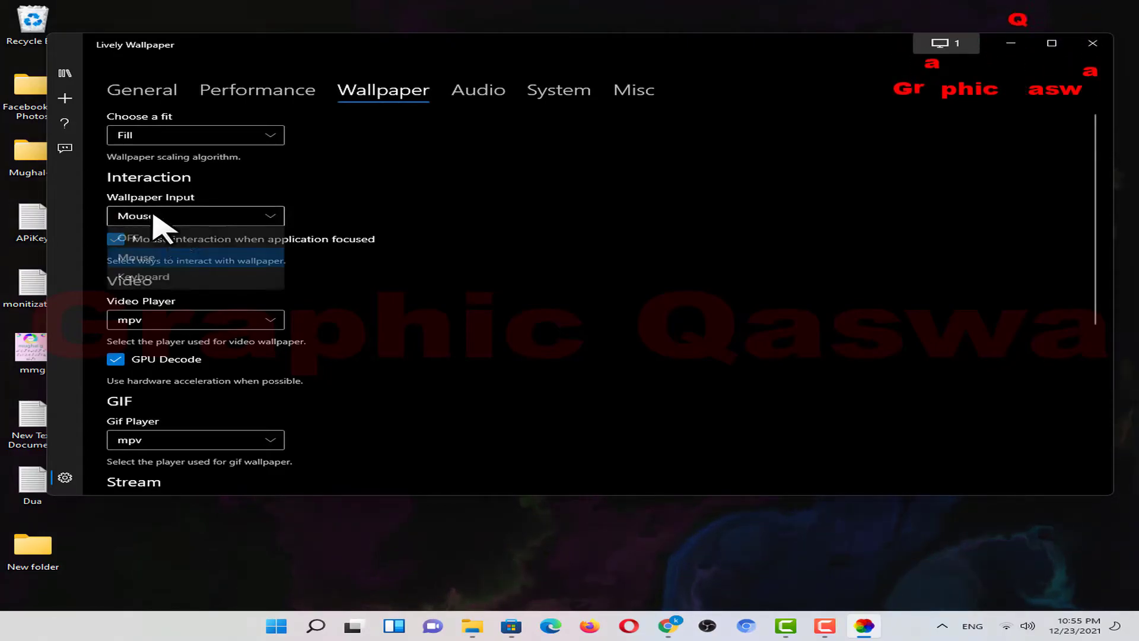
pyautogui.click(150, 277)
pyautogui.click(1000, 45)
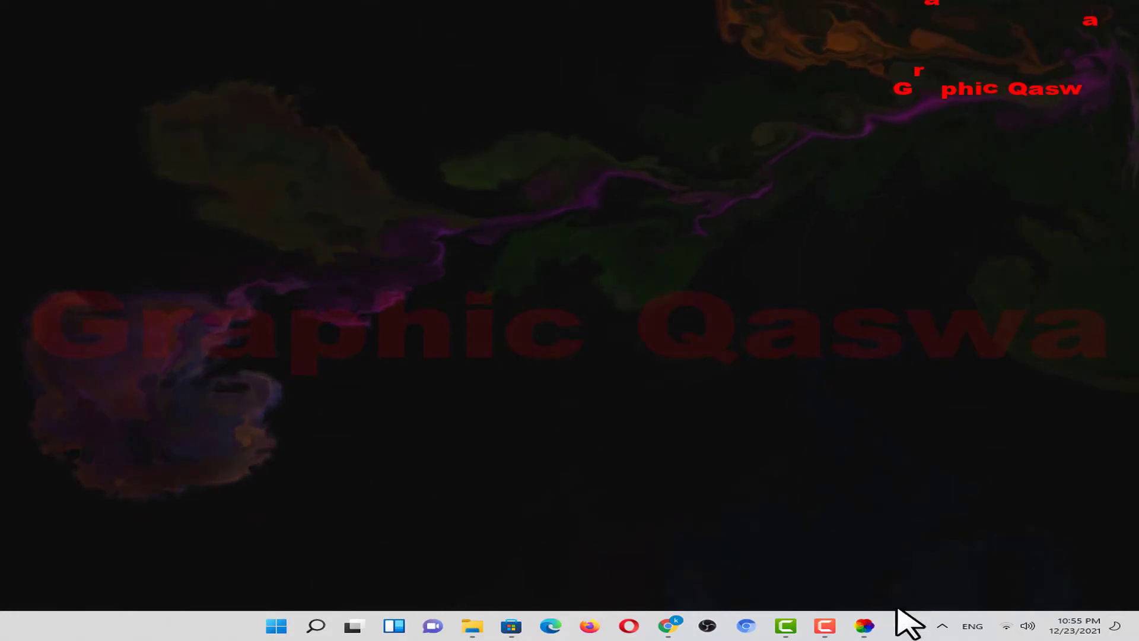
# Step: Return to the Wallpaper settings and set the wallpaper input to Mouse
pyautogui.click(867, 625)
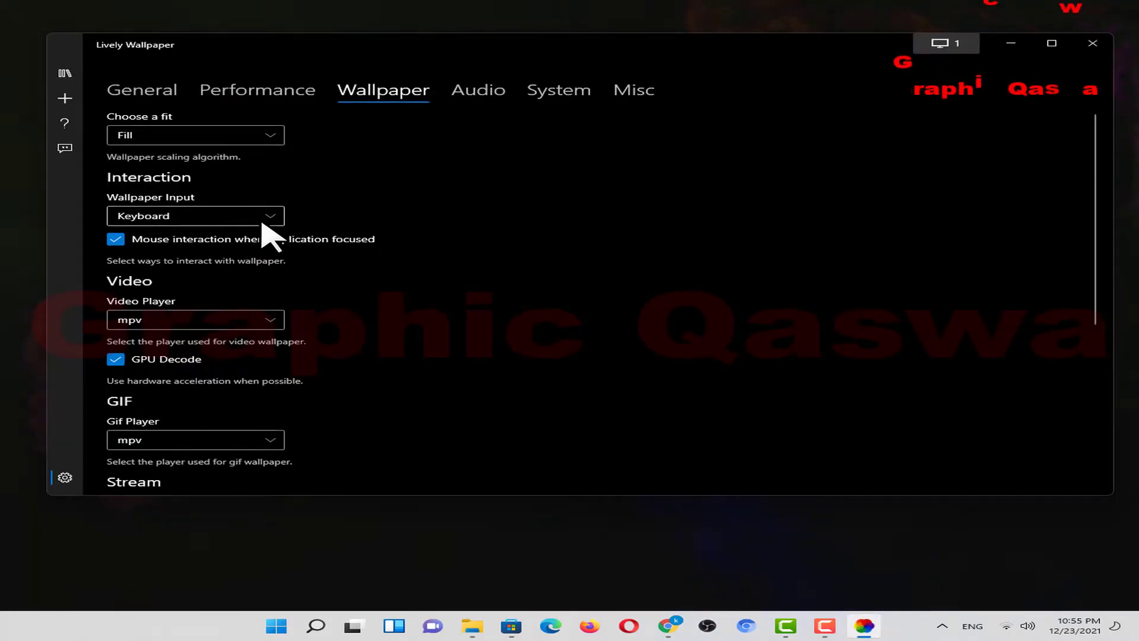
pyautogui.click(262, 219)
pyautogui.click(181, 257)
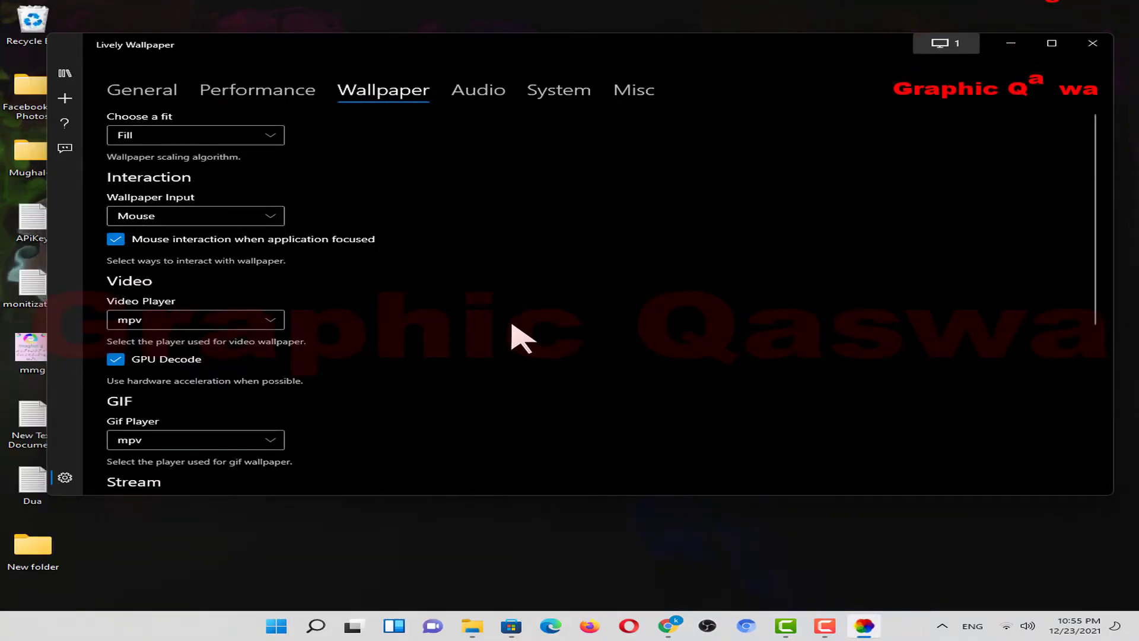
# Step: Look through the available video players without changing the choice, and keep mpv as the GIF player
pyautogui.click(271, 322)
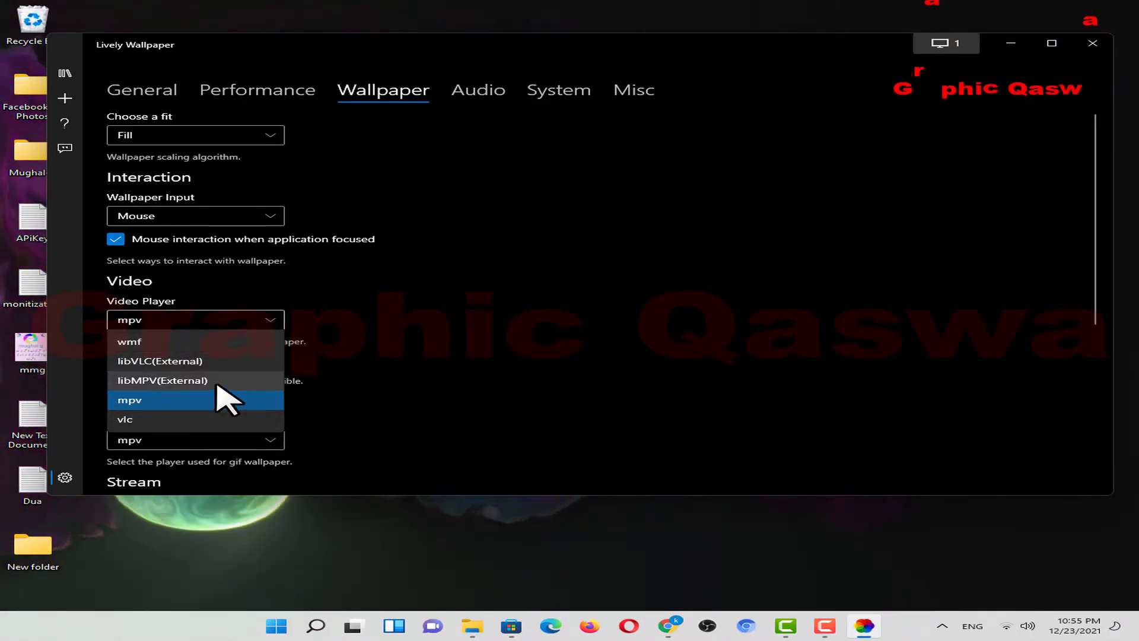
pyautogui.click(407, 381)
pyautogui.scroll(-1, 335, 342)
pyautogui.scroll(-1, 335, 343)
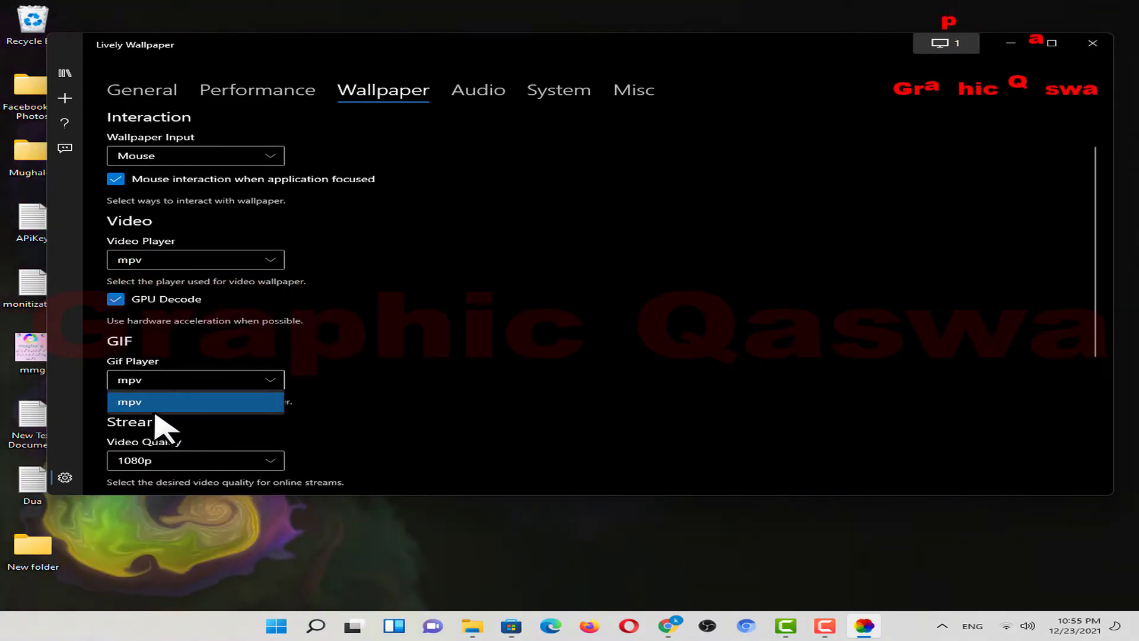
pyautogui.click(147, 408)
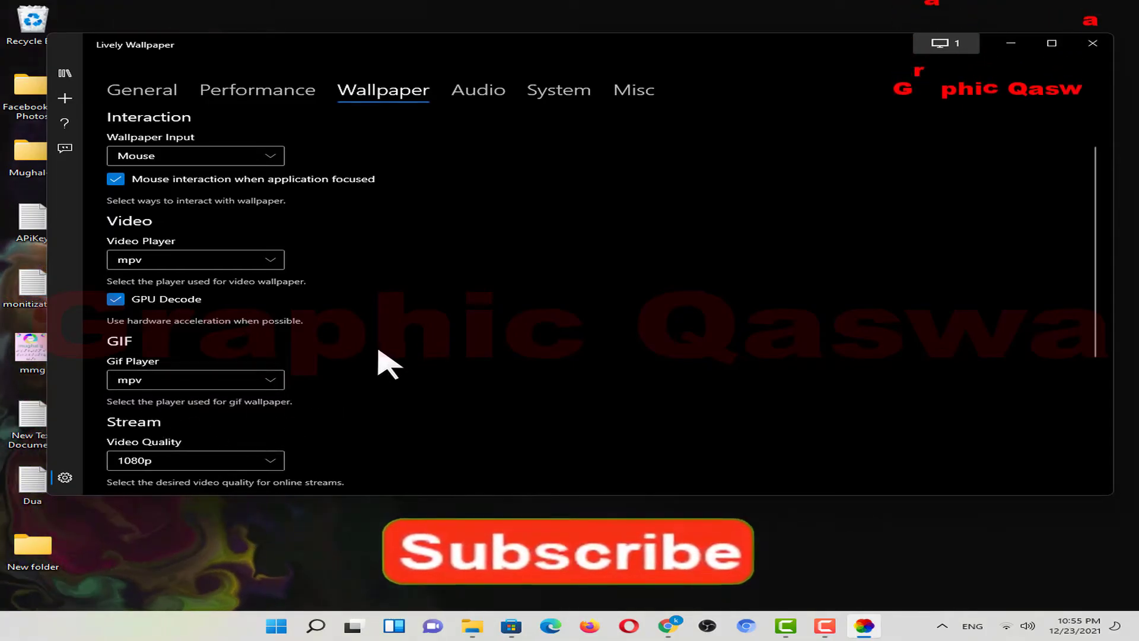
# Step: Review the video quality options for online streams and set the quality to 1080p+
pyautogui.scroll(-3, 373, 335)
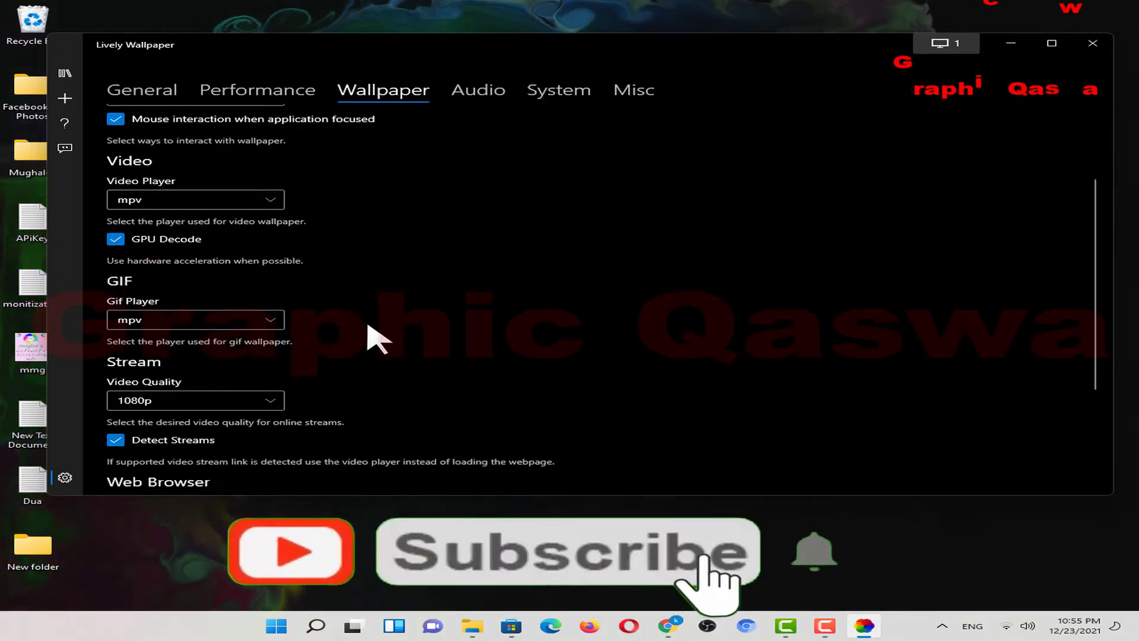
pyautogui.click(275, 370)
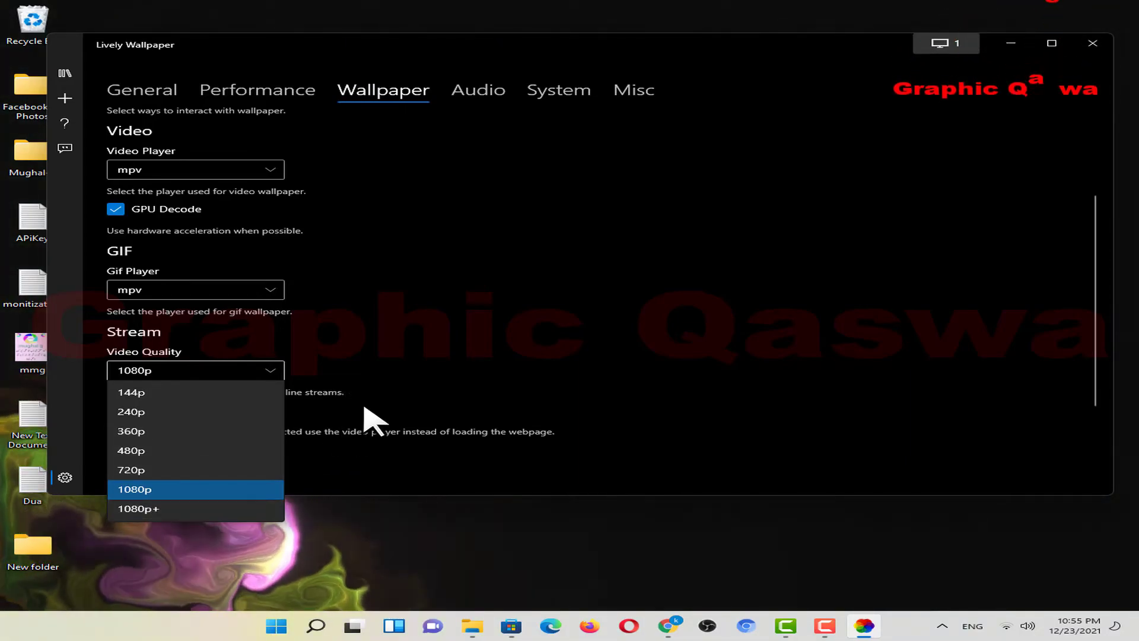
pyautogui.click(419, 353)
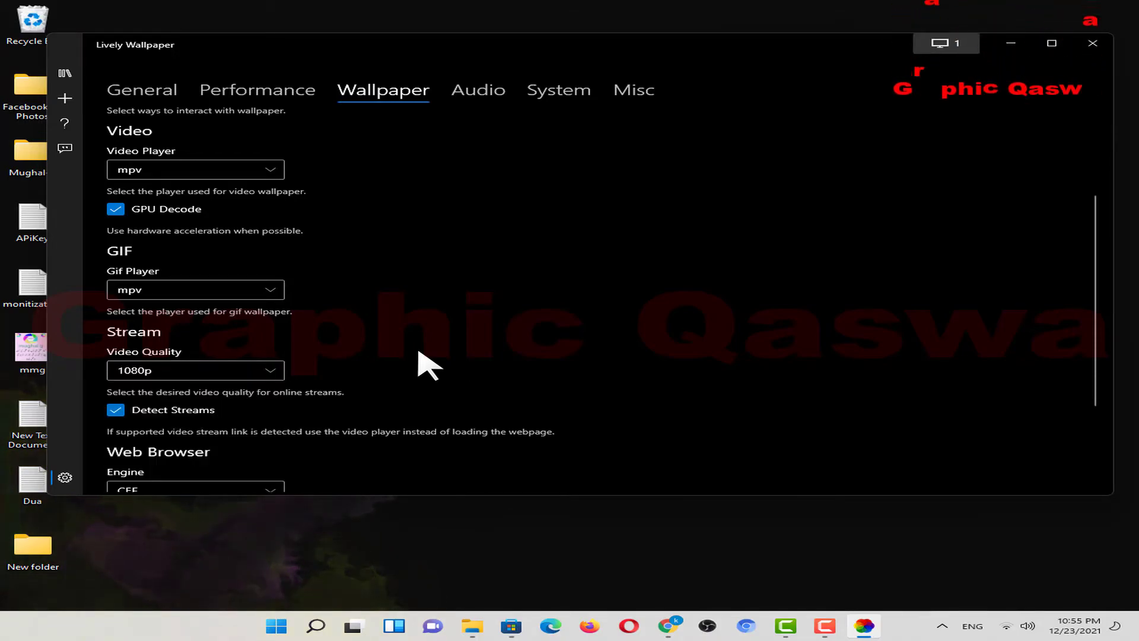
pyautogui.click(271, 370)
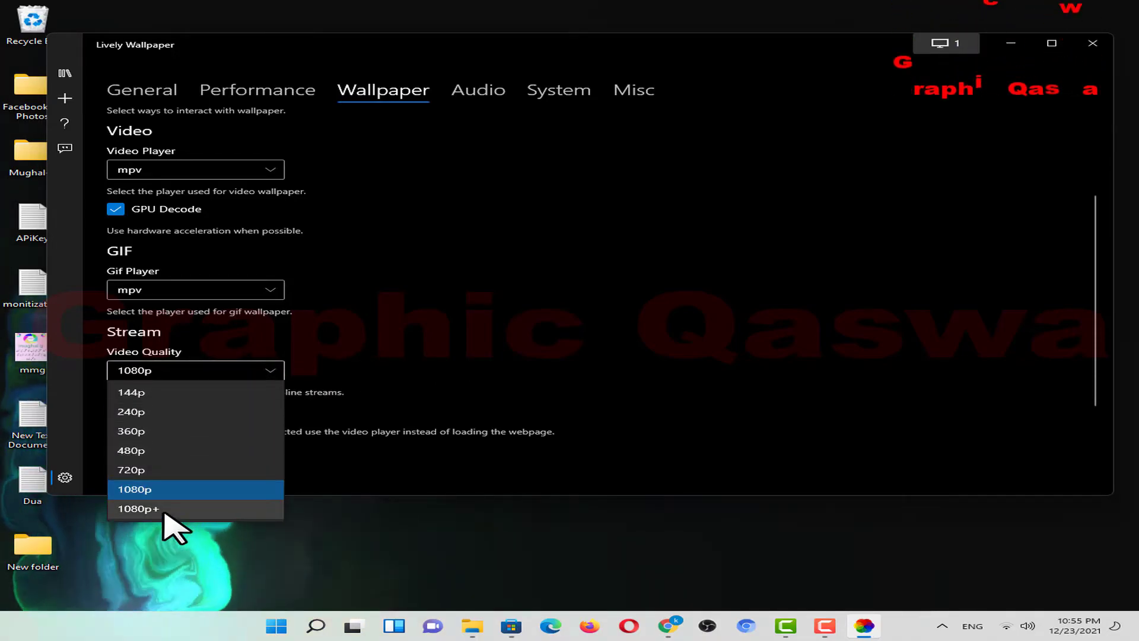
pyautogui.click(172, 508)
# Step: Examine the Web Browser engine options in the Wallpaper settings and the master volume options in the Audio settings
pyautogui.scroll(-1, 422, 374)
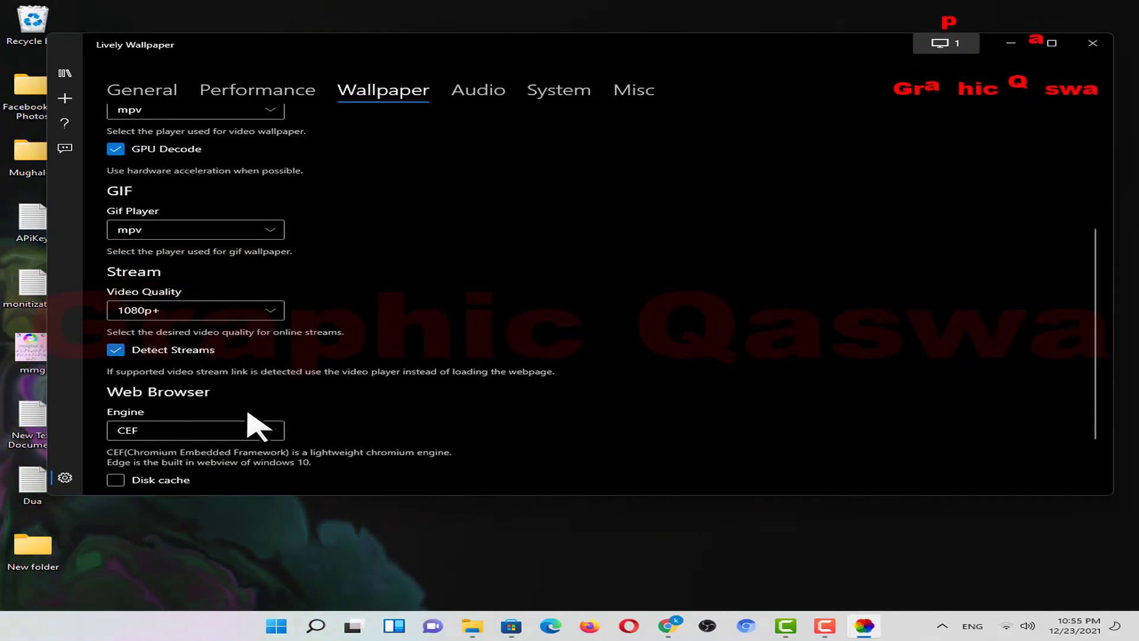
pyautogui.scroll(-1, 261, 433)
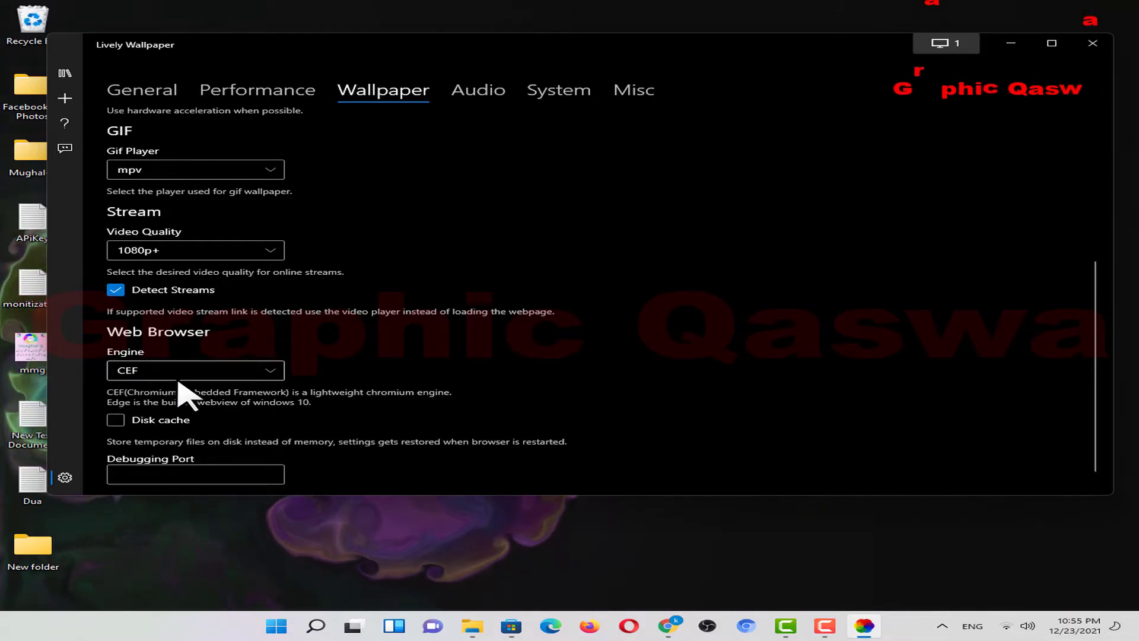
pyautogui.scroll(1, 391, 410)
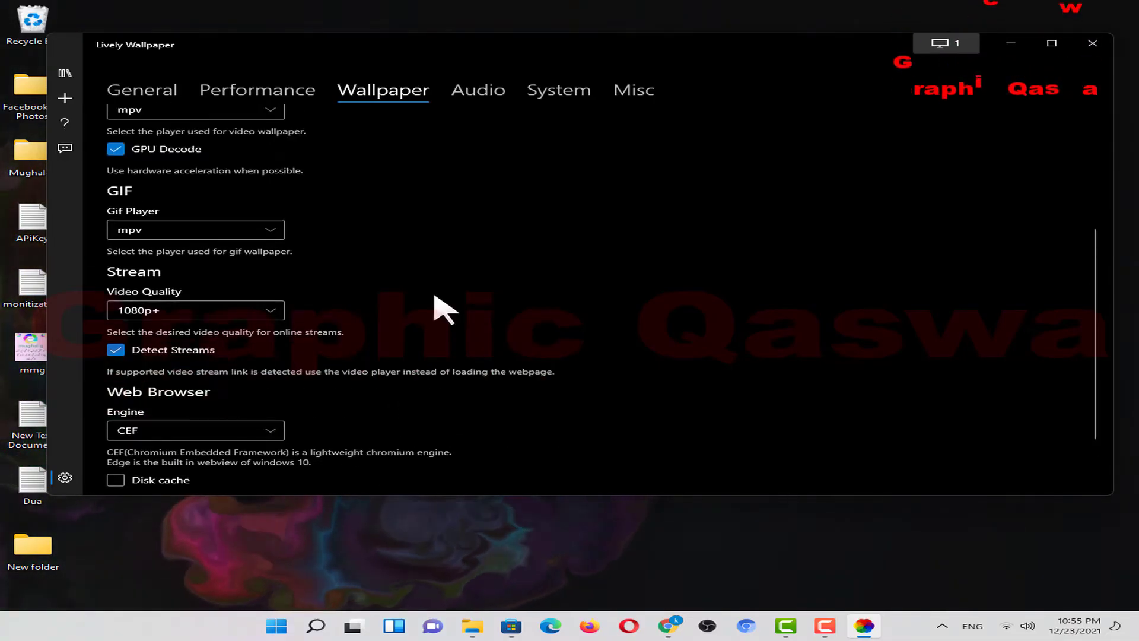
pyautogui.click(463, 91)
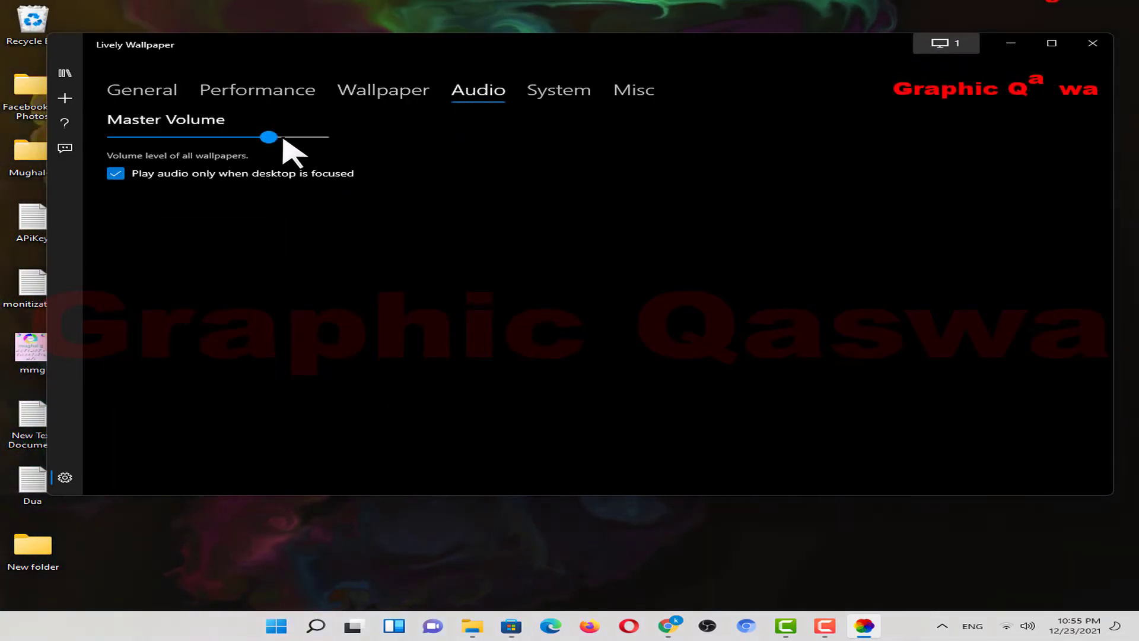
# Step: In the System settings, try the Blur, Fluent and Wallpaper taskbar themes, and set the taskbar theme back to OFF
pyautogui.click(553, 100)
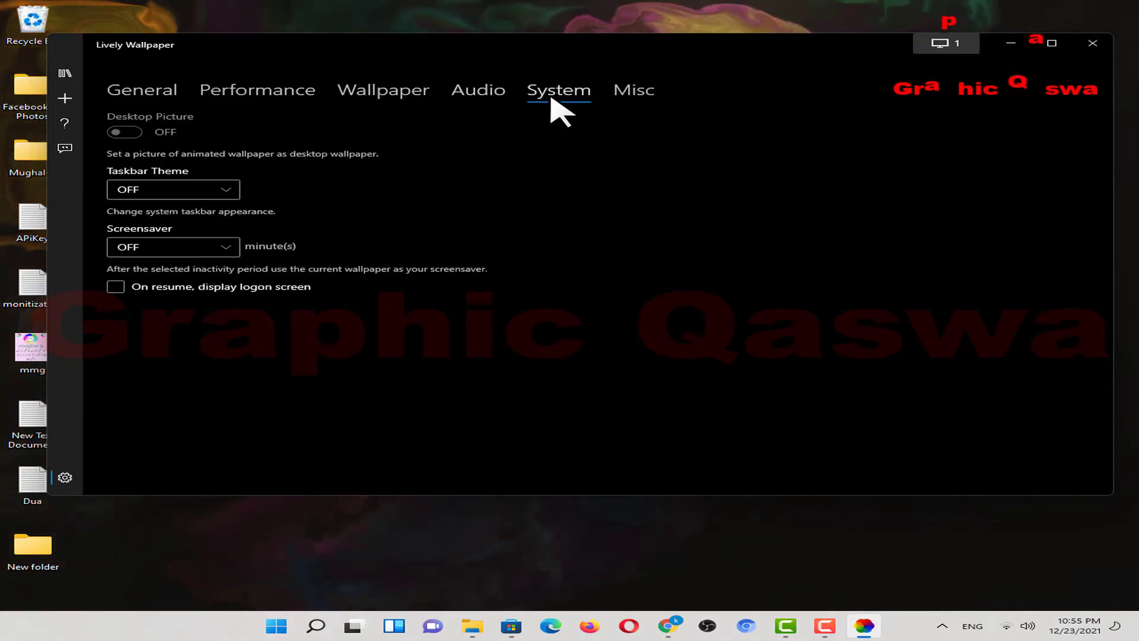
pyautogui.click(233, 189)
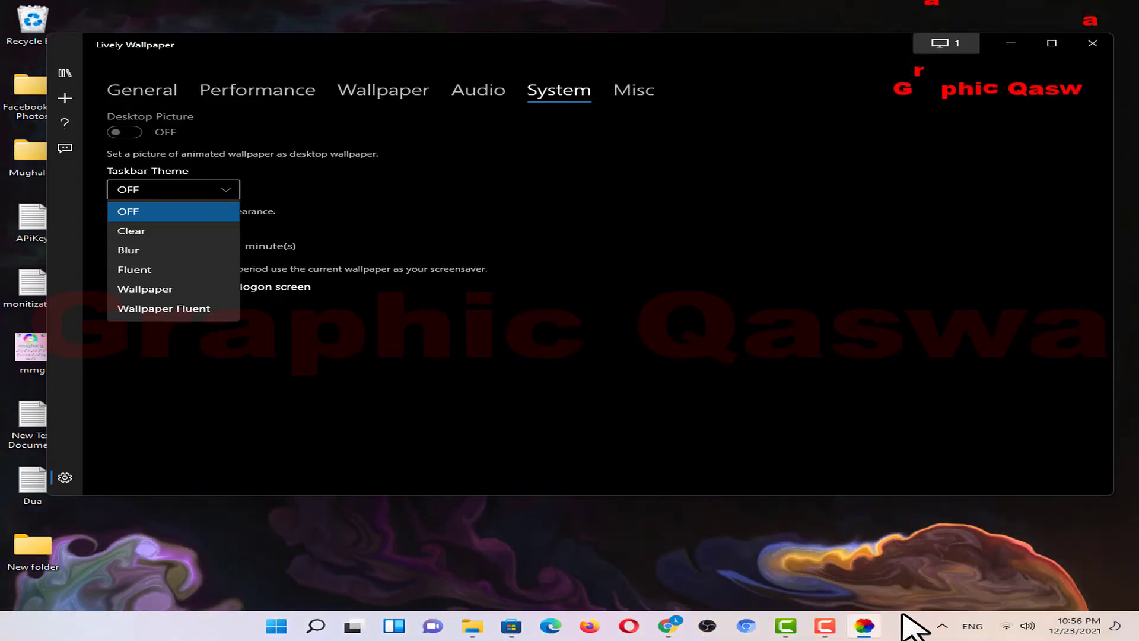
pyautogui.click(151, 251)
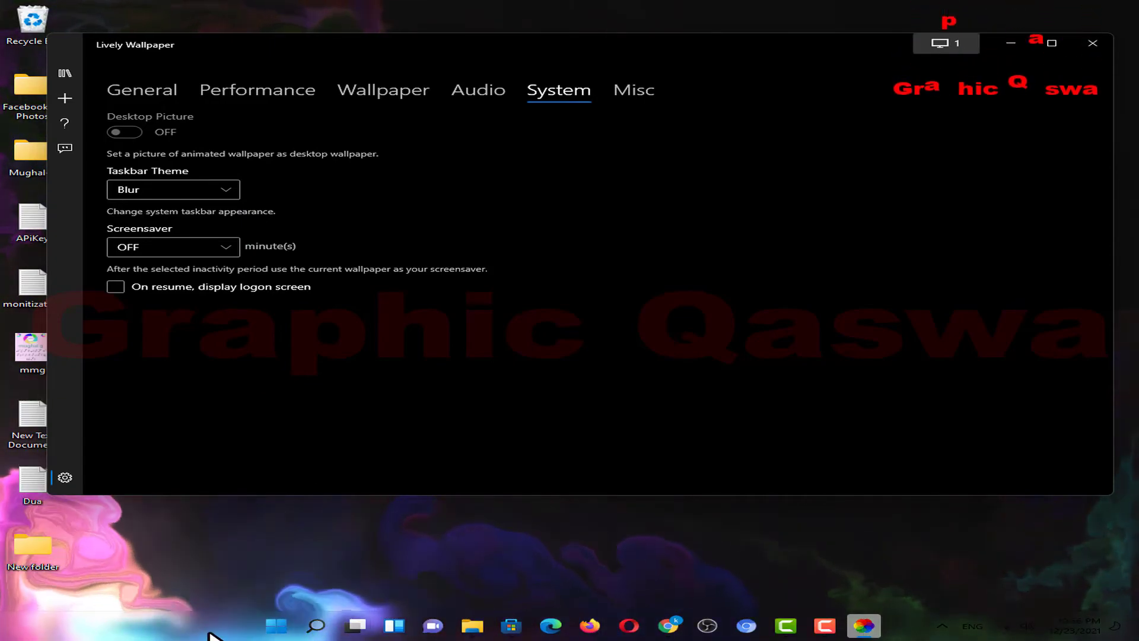
pyautogui.click(184, 189)
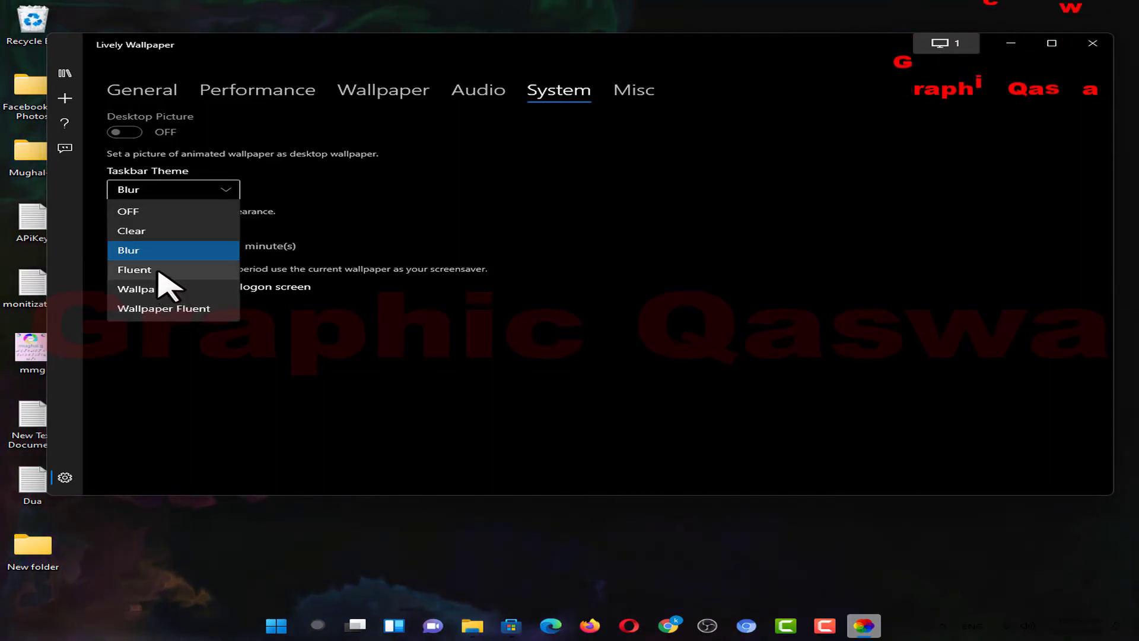
pyautogui.click(158, 269)
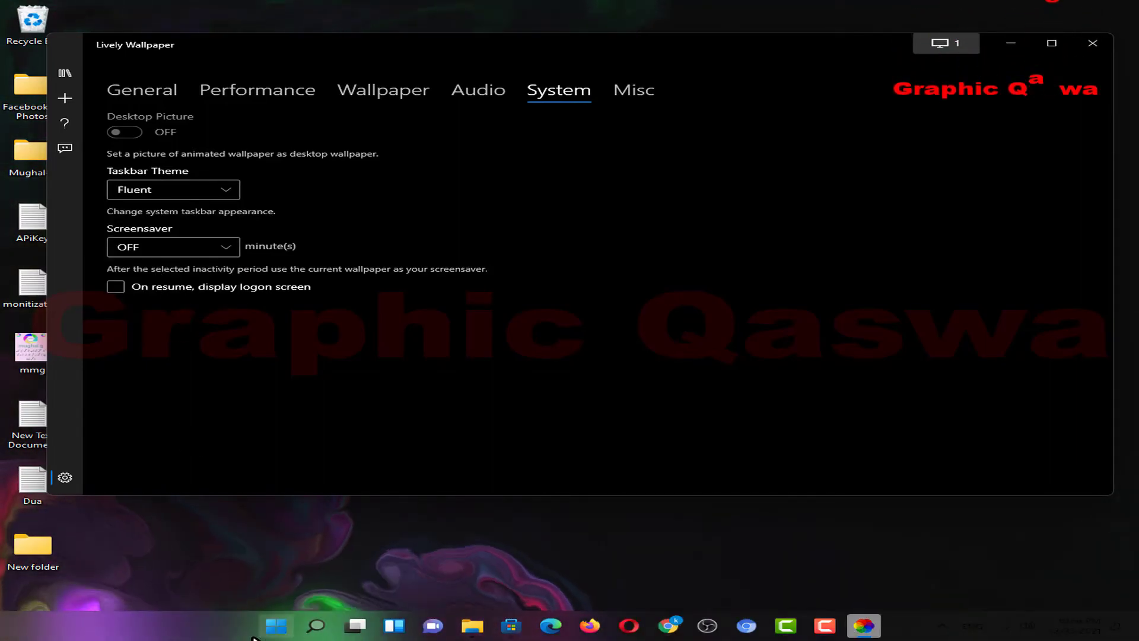
pyautogui.click(228, 193)
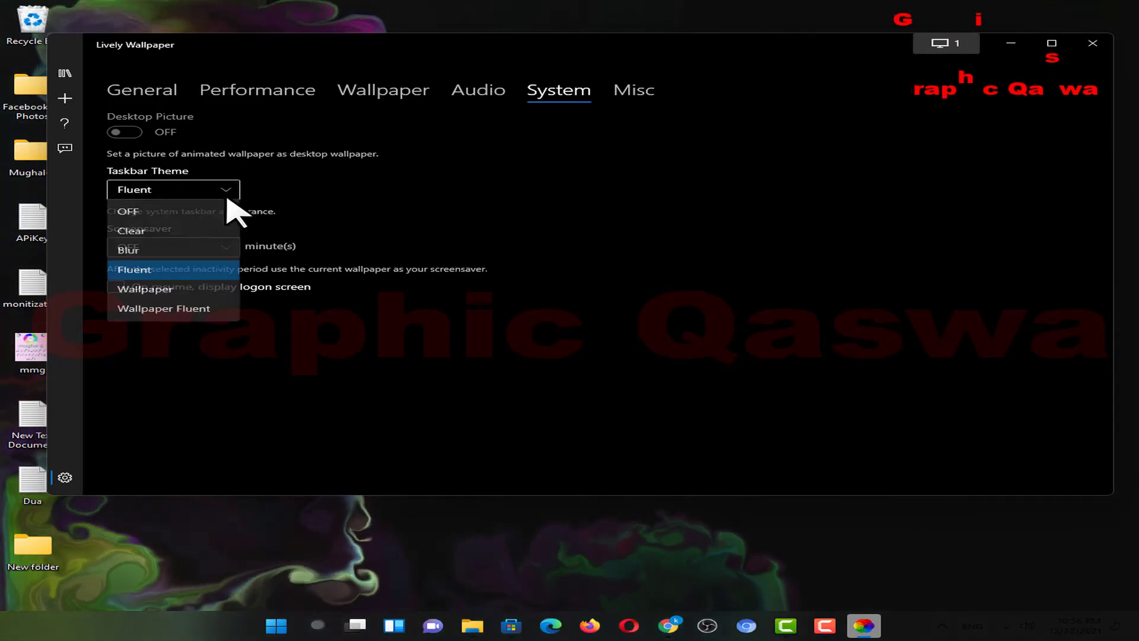
pyautogui.click(186, 291)
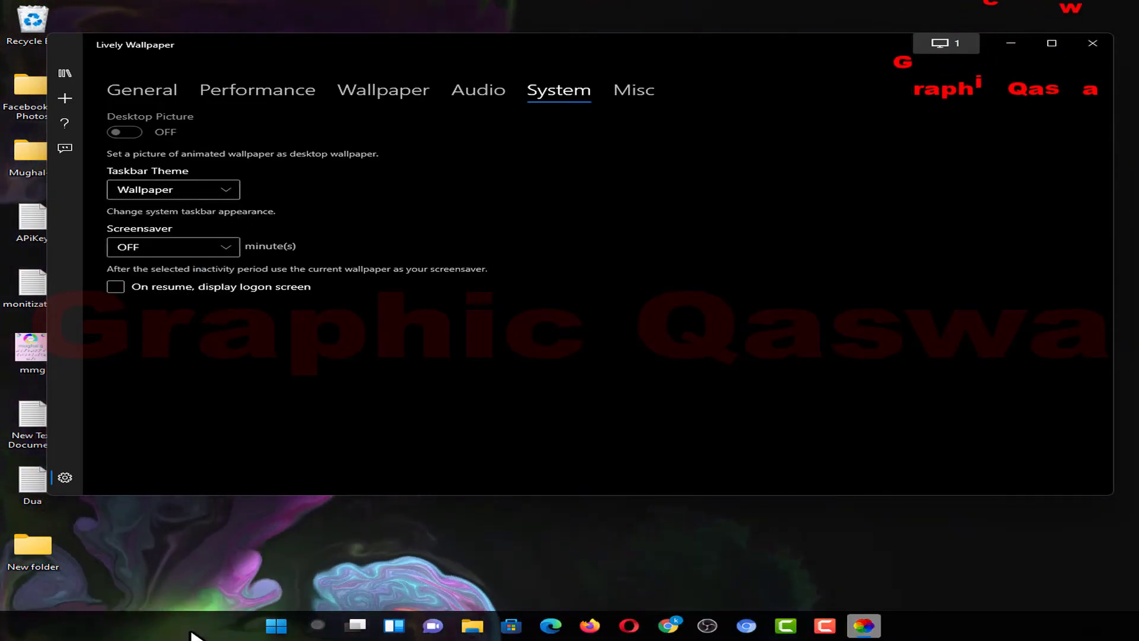
pyautogui.click(234, 195)
pyautogui.click(196, 209)
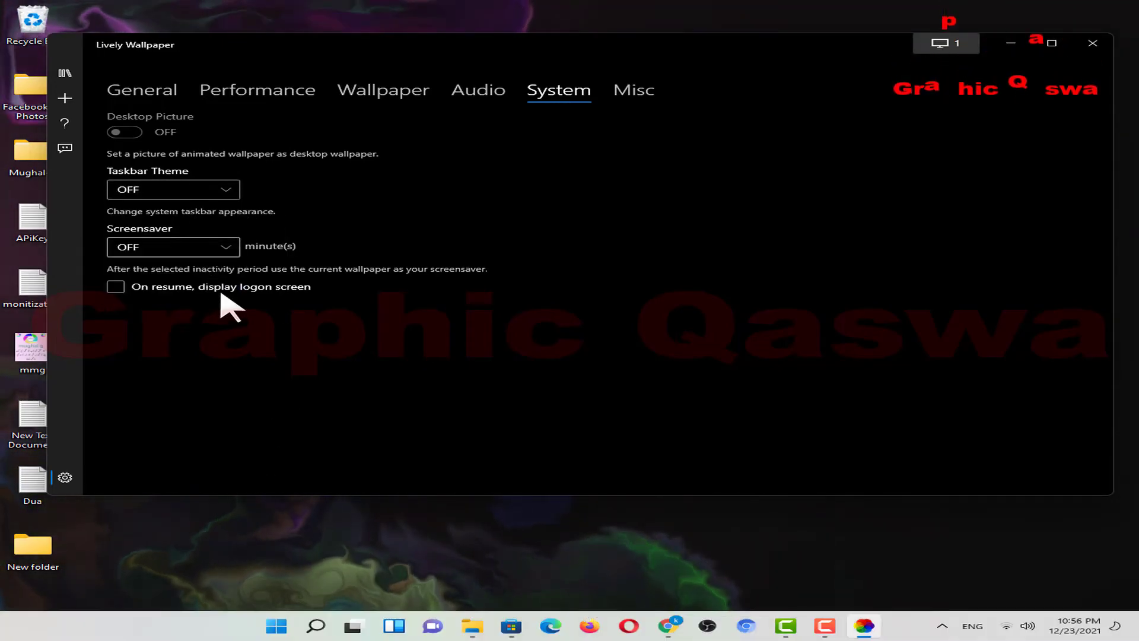
# Step: Look at the available screensaver inactivity periods without choosing one
pyautogui.click(228, 249)
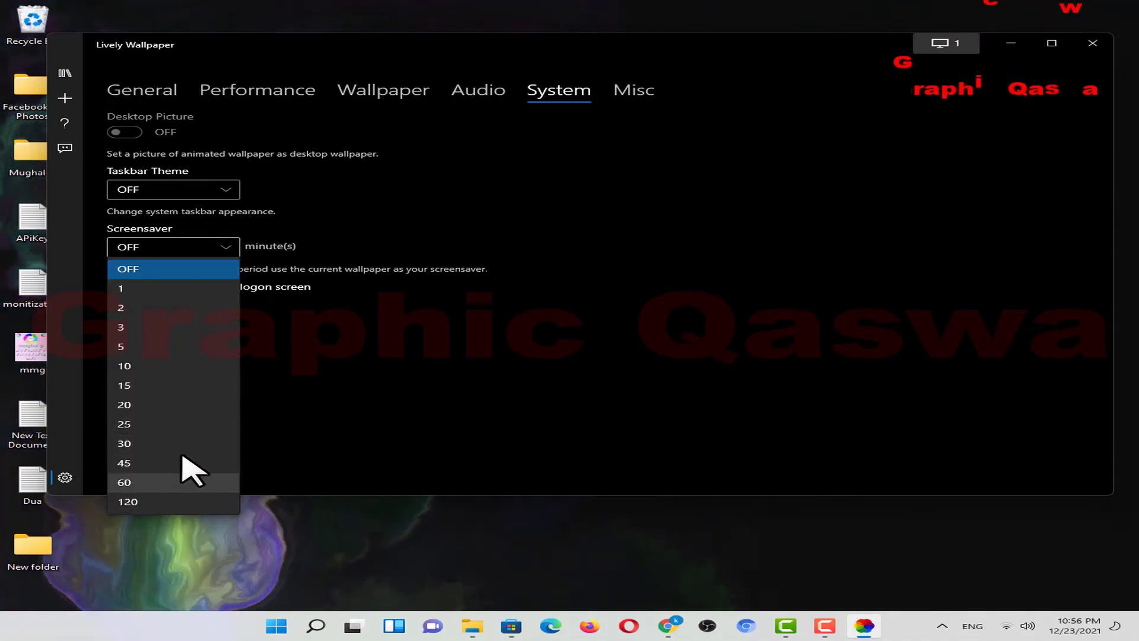
pyautogui.click(299, 338)
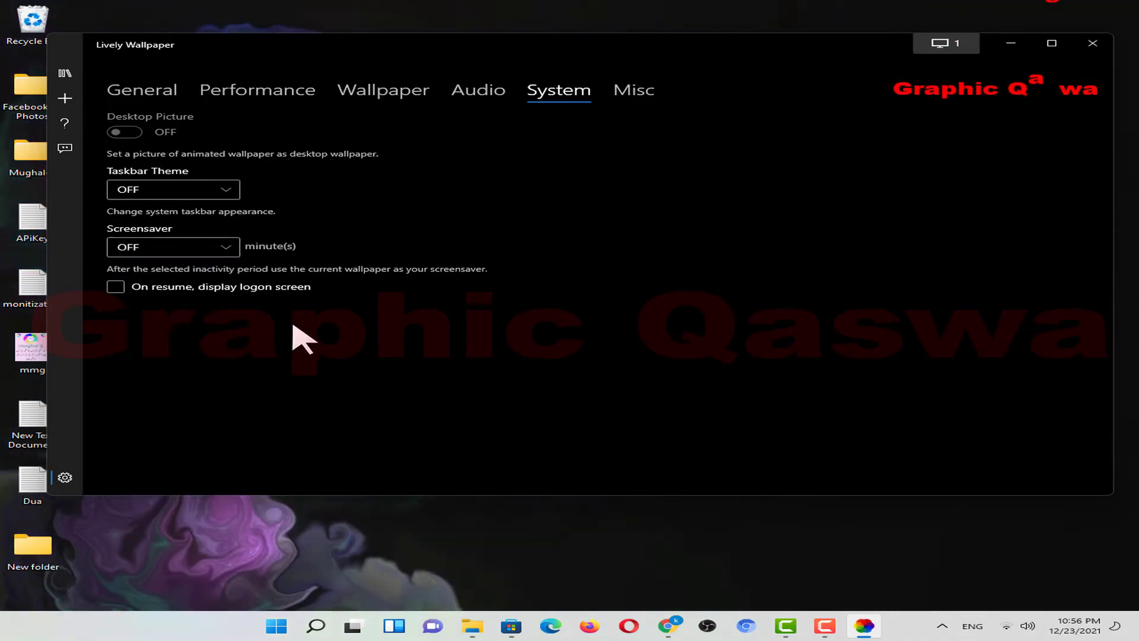
# Step: In the Misc settings, turn the system-tray icon off, check the hidden tray icons, and turn it back on
pyautogui.click(638, 92)
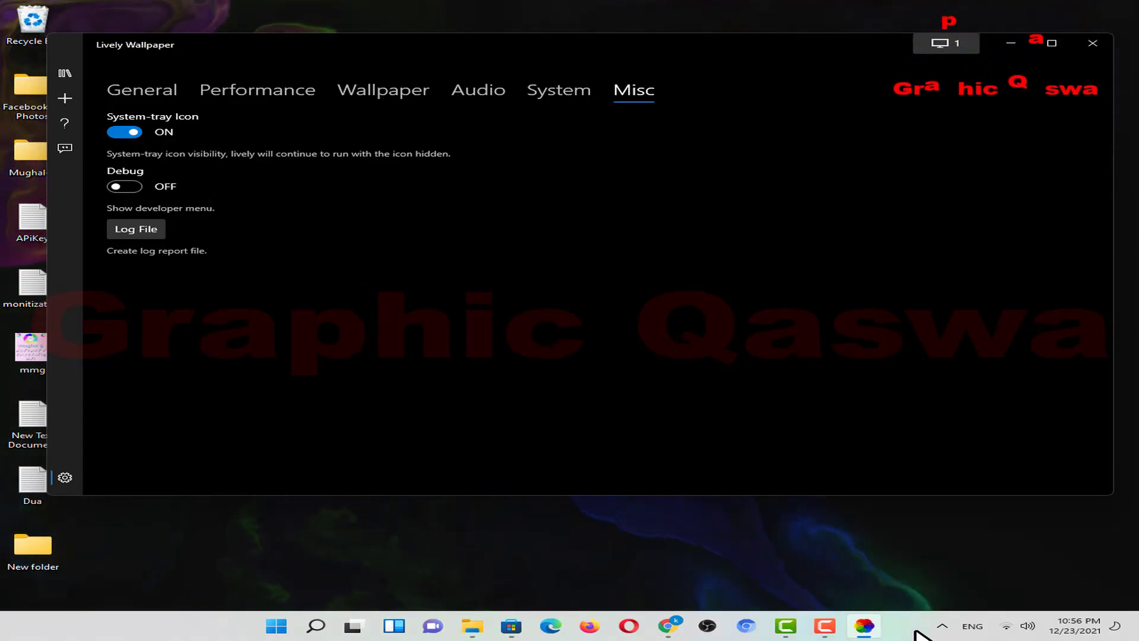
pyautogui.click(942, 626)
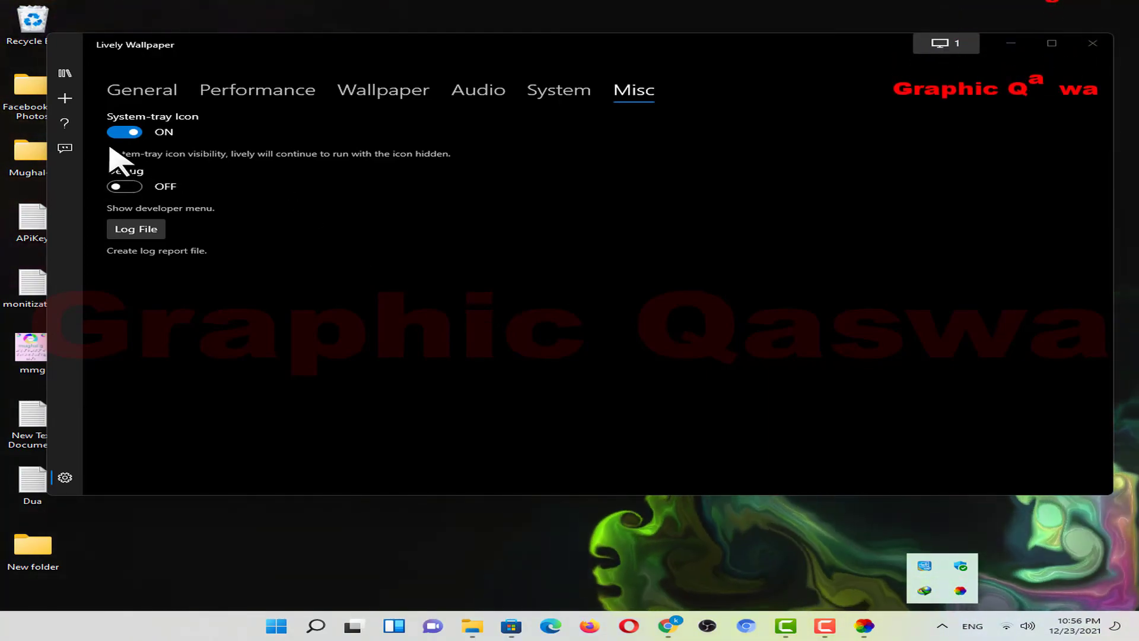
pyautogui.click(125, 131)
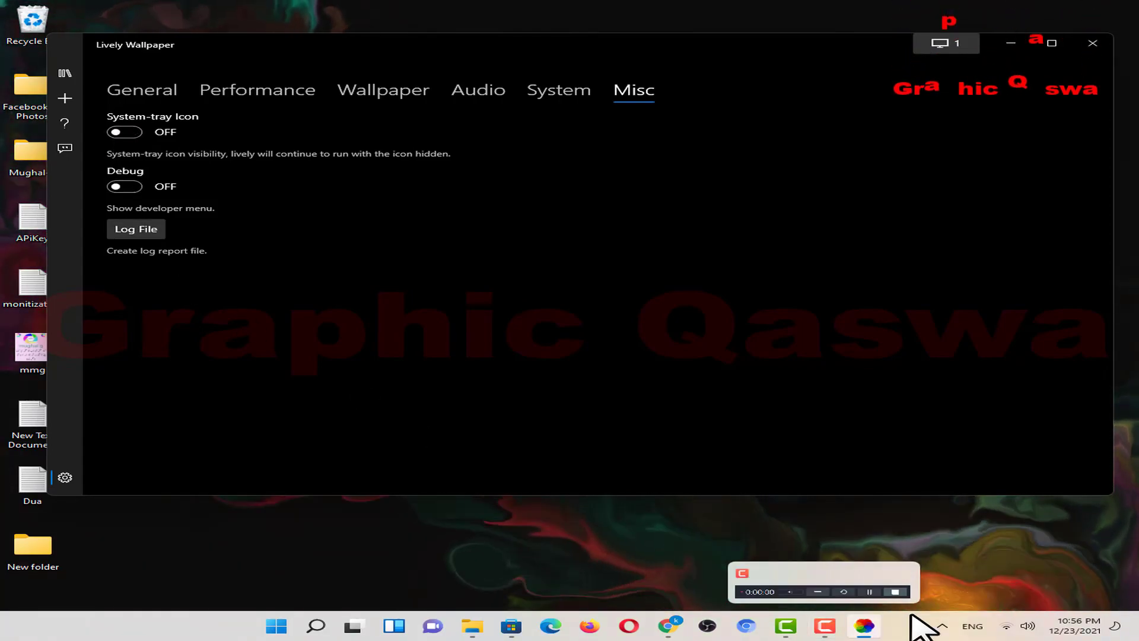
pyautogui.click(943, 626)
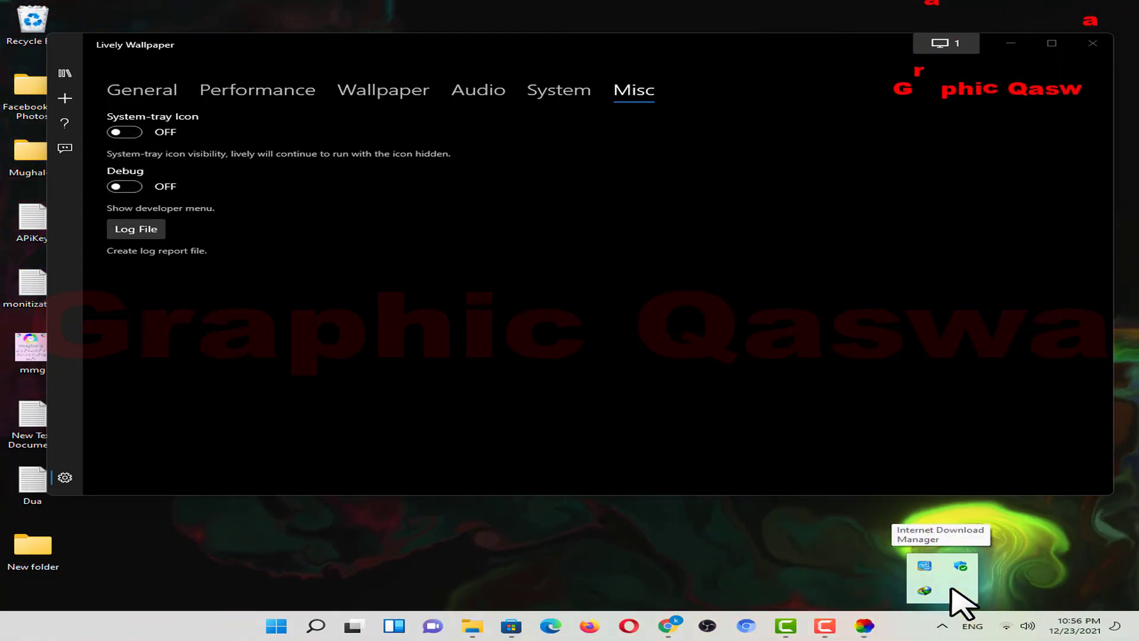
pyautogui.click(130, 134)
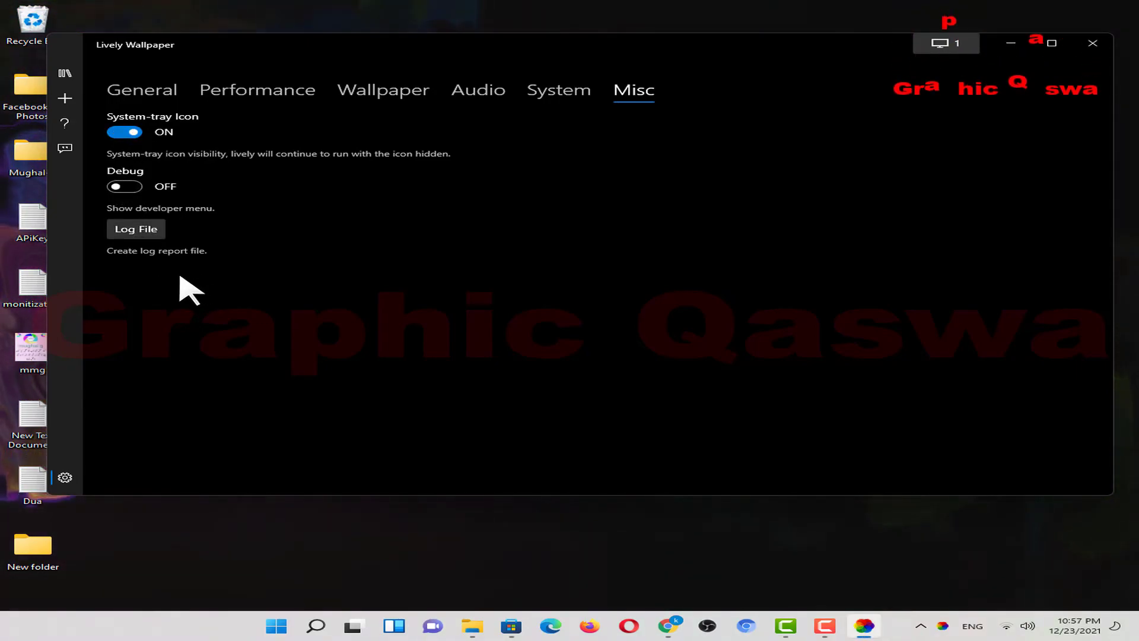
# Step: Return to the wallpaper library and try the Medusae and Ribbon wallpapers, viewing each one on the desktop
pyautogui.click(66, 74)
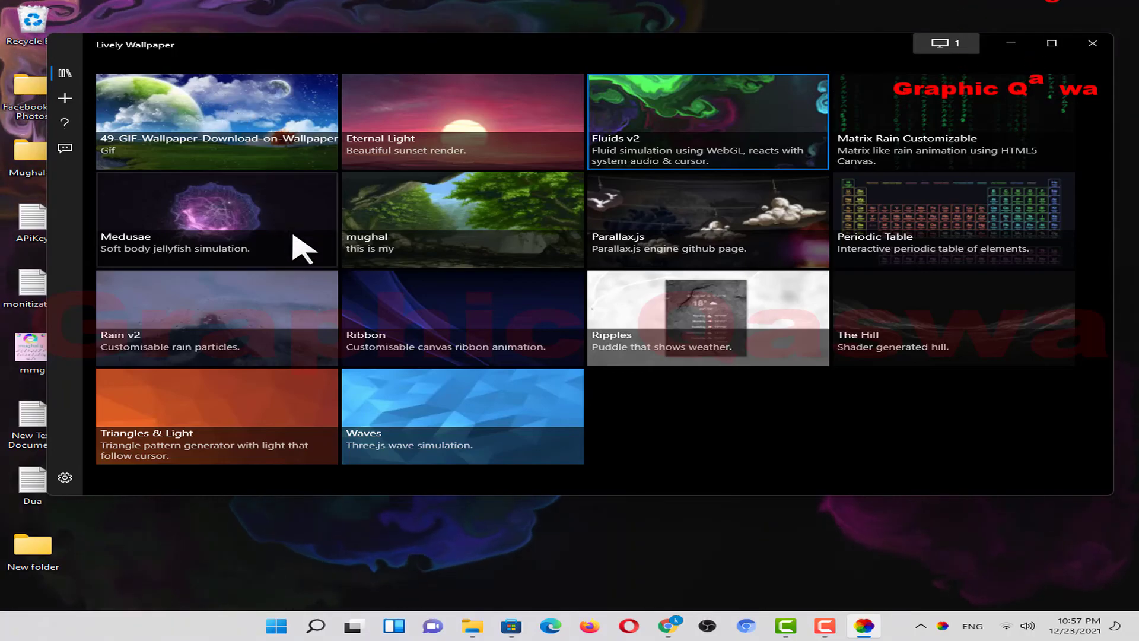
pyautogui.click(282, 229)
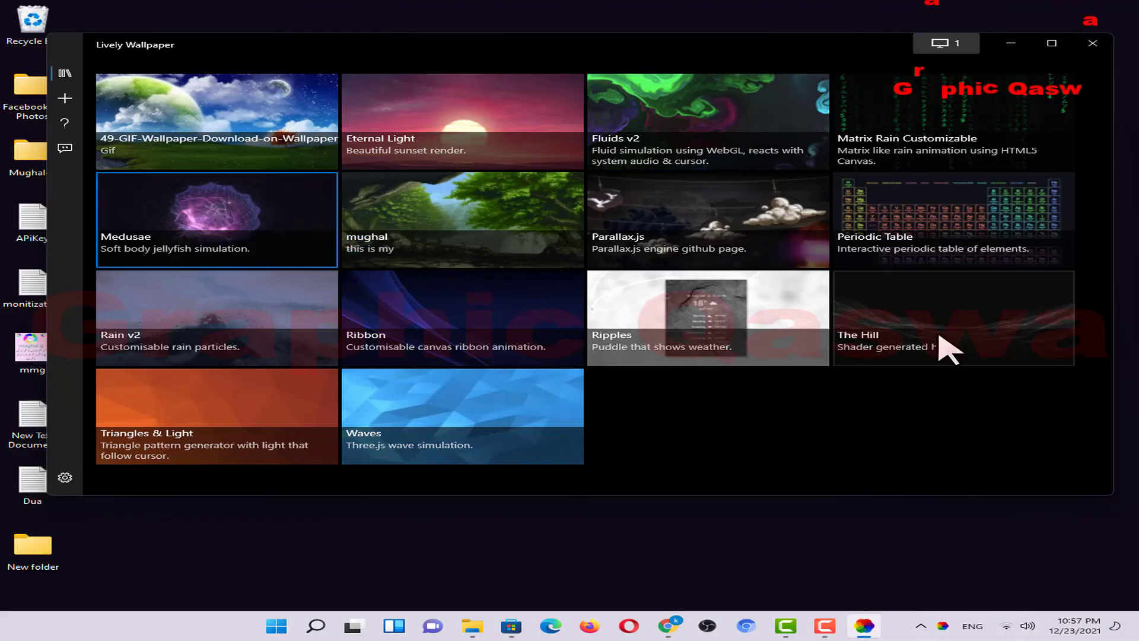
pyautogui.click(1010, 43)
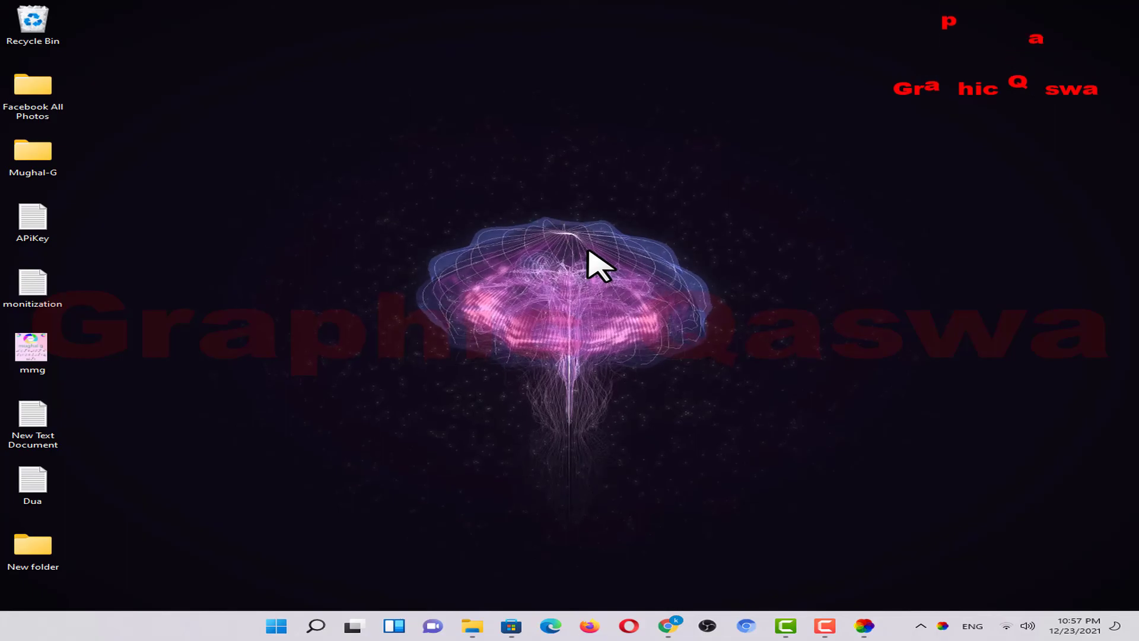
pyautogui.click(863, 626)
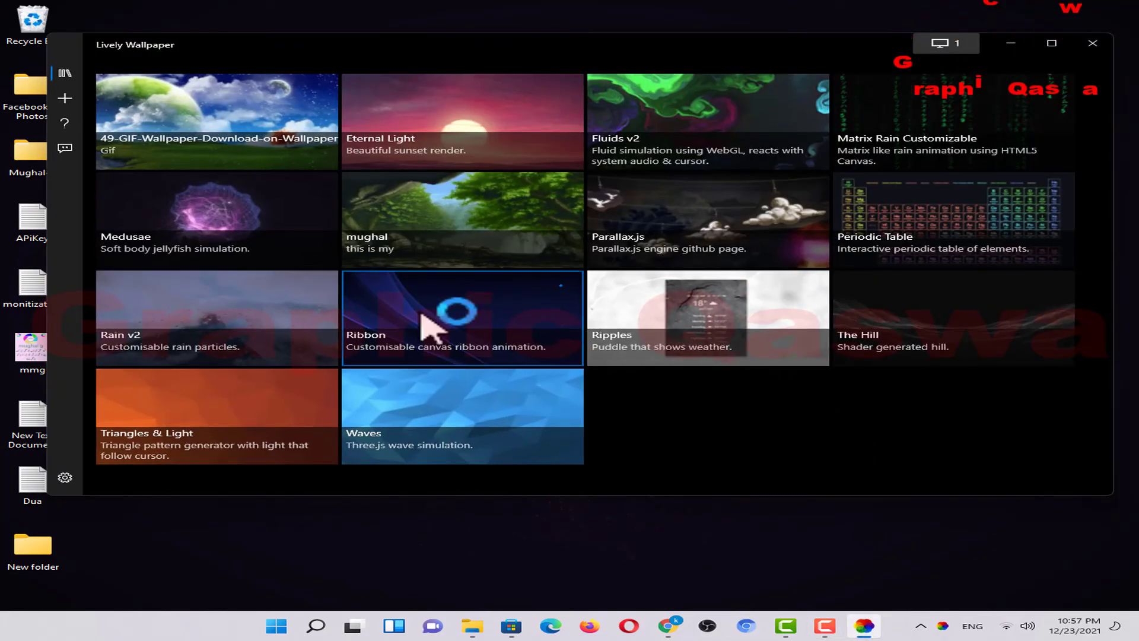
pyautogui.click(1011, 44)
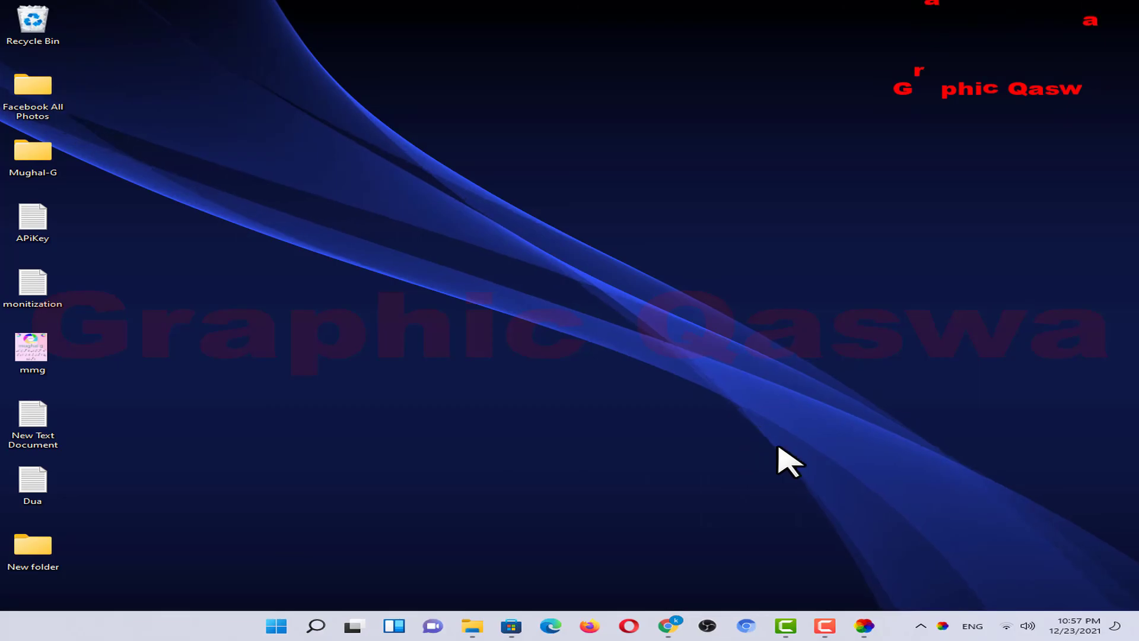
# Step: Apply the Eternal Light wallpaper from the library and view it on the desktop
pyautogui.click(865, 628)
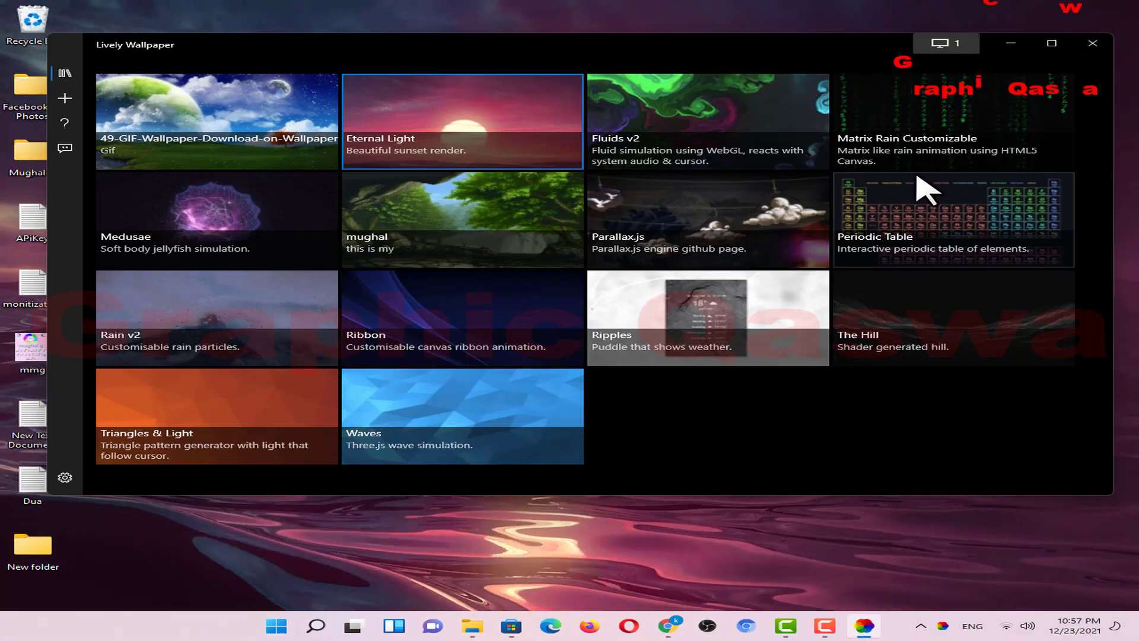
pyautogui.click(1011, 43)
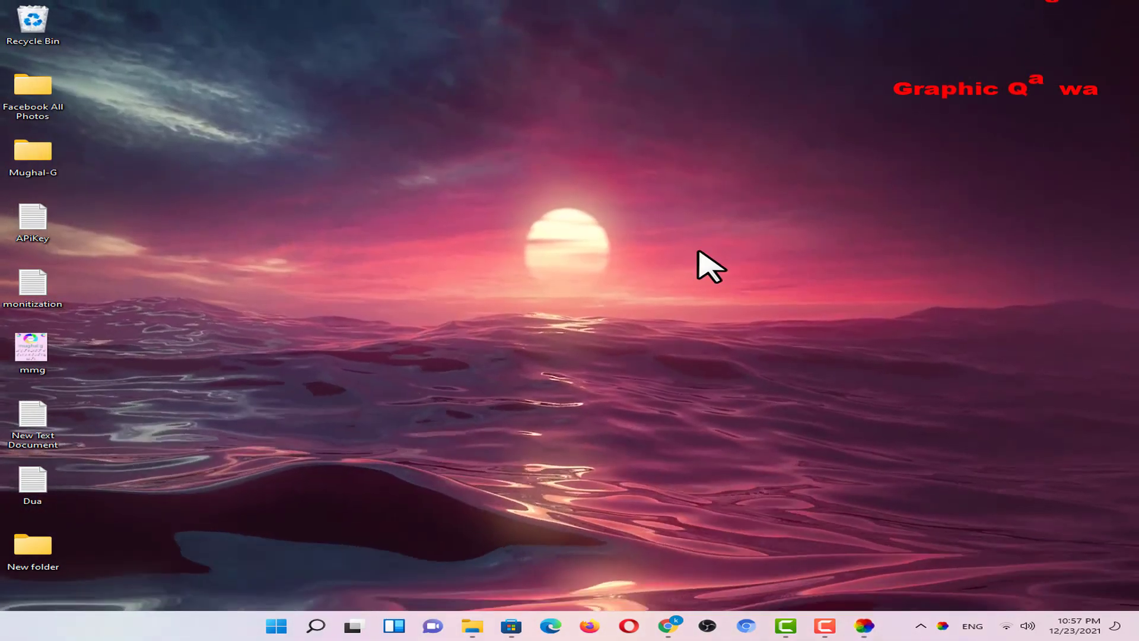